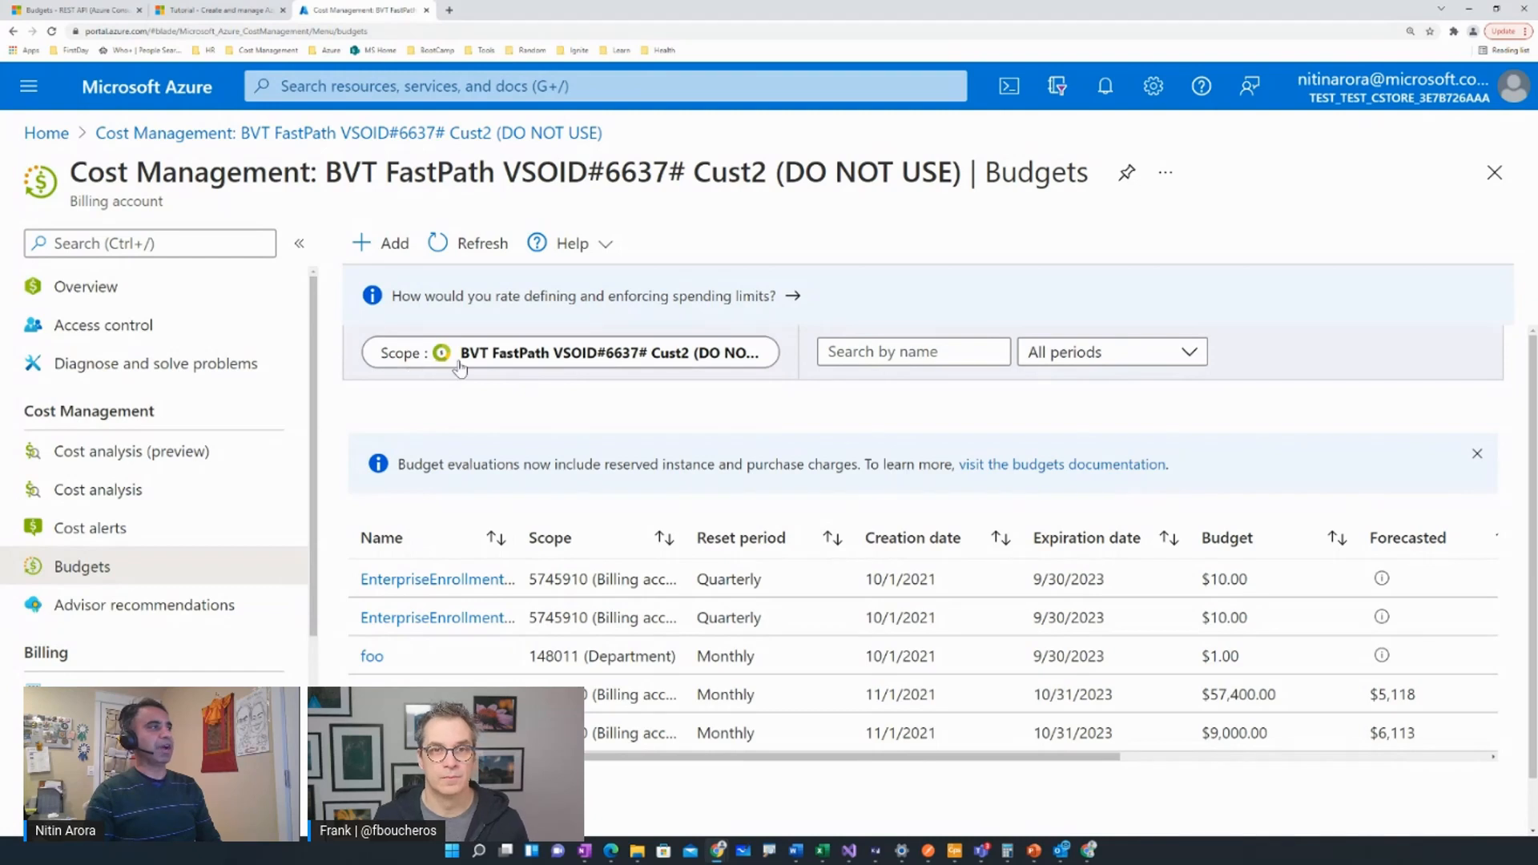
Review the available scopes without changing the current one and start creating a new budget.
click(510, 363)
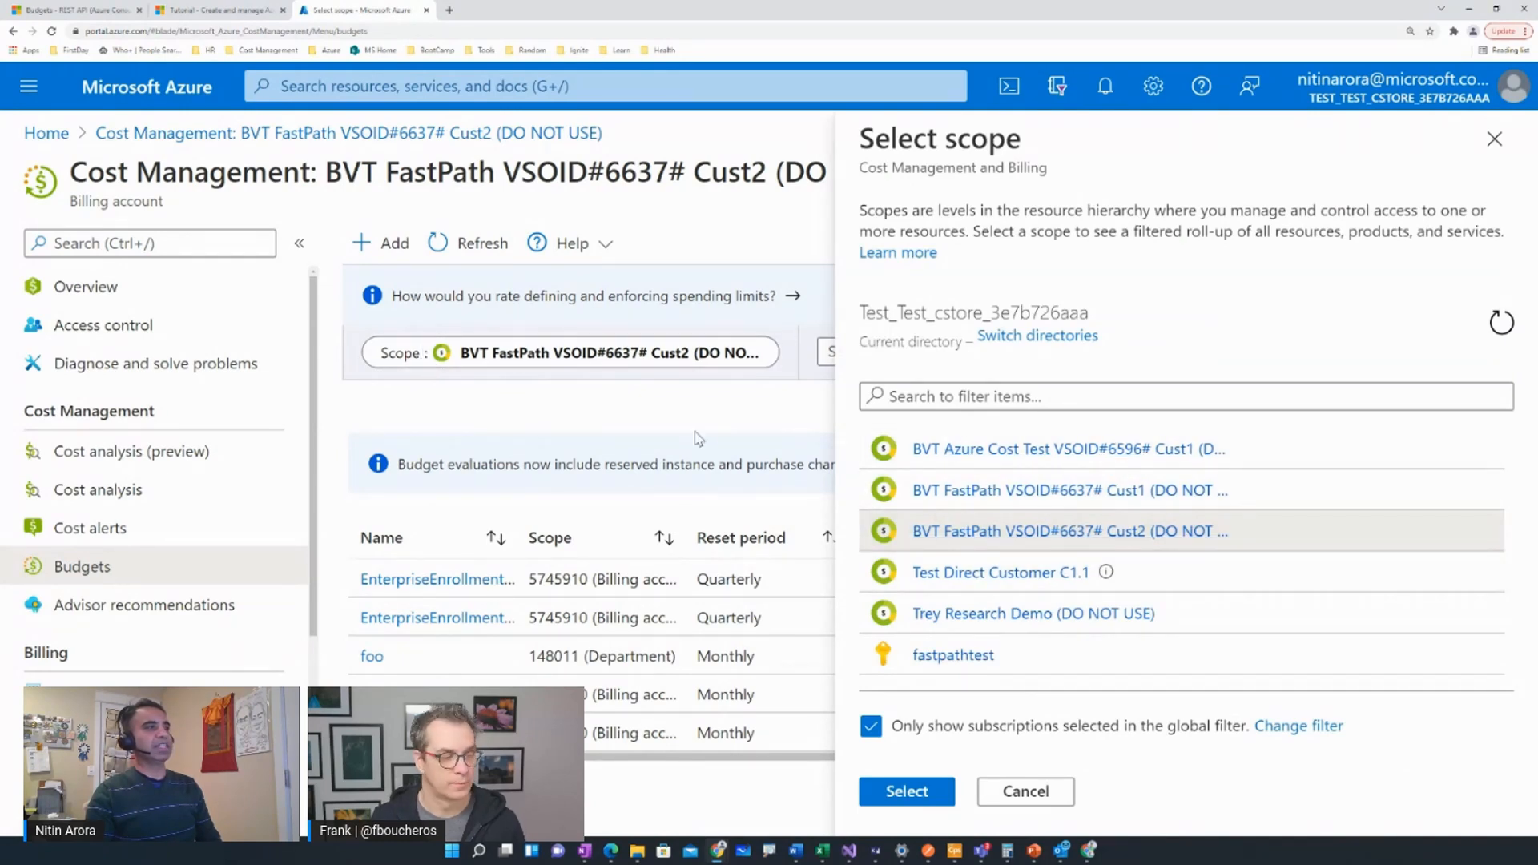
click(1495, 140)
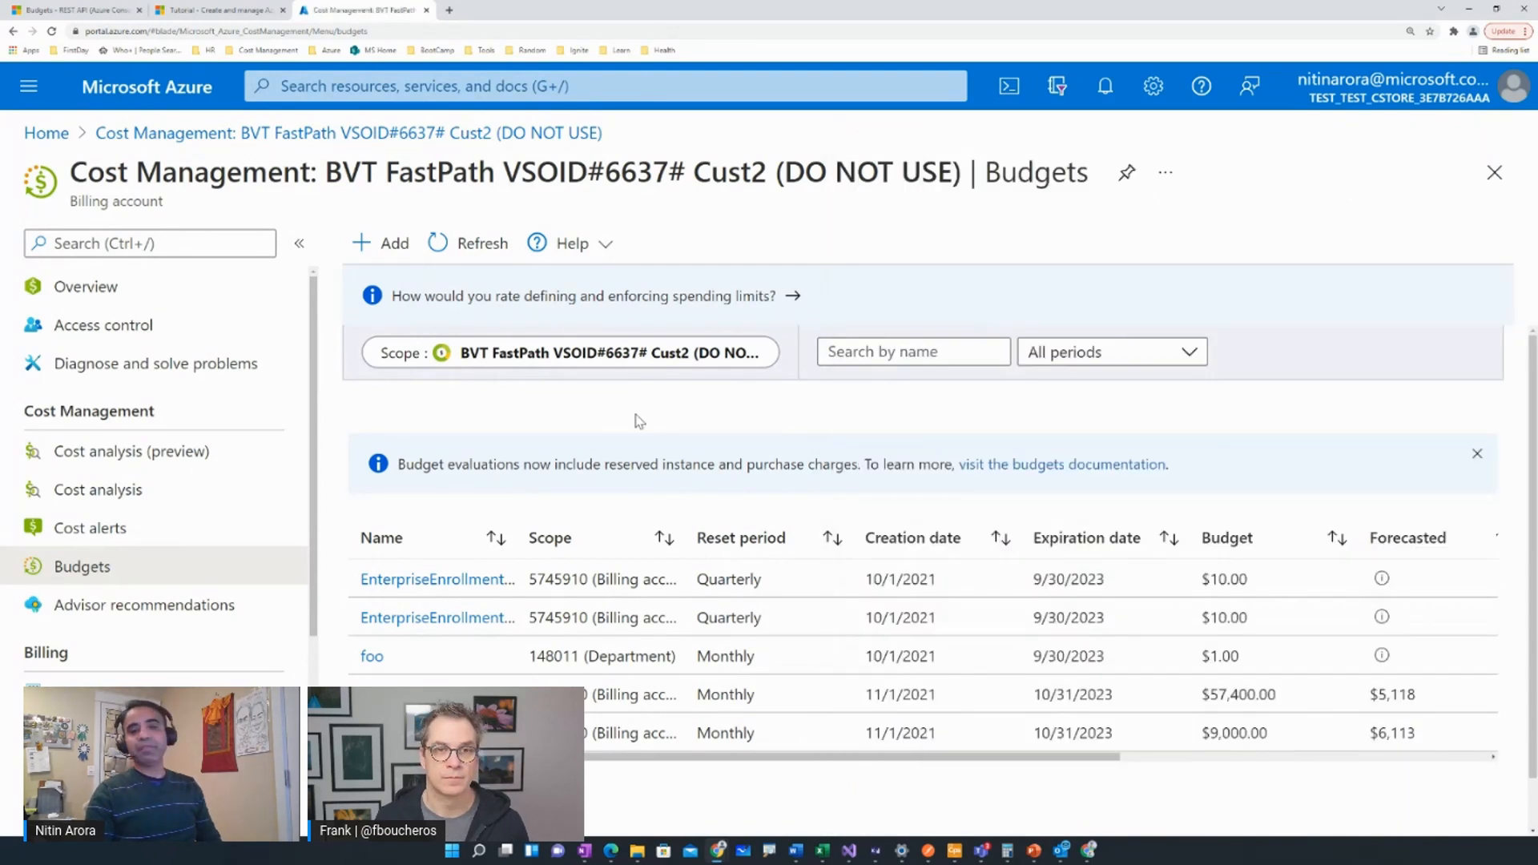
click(382, 244)
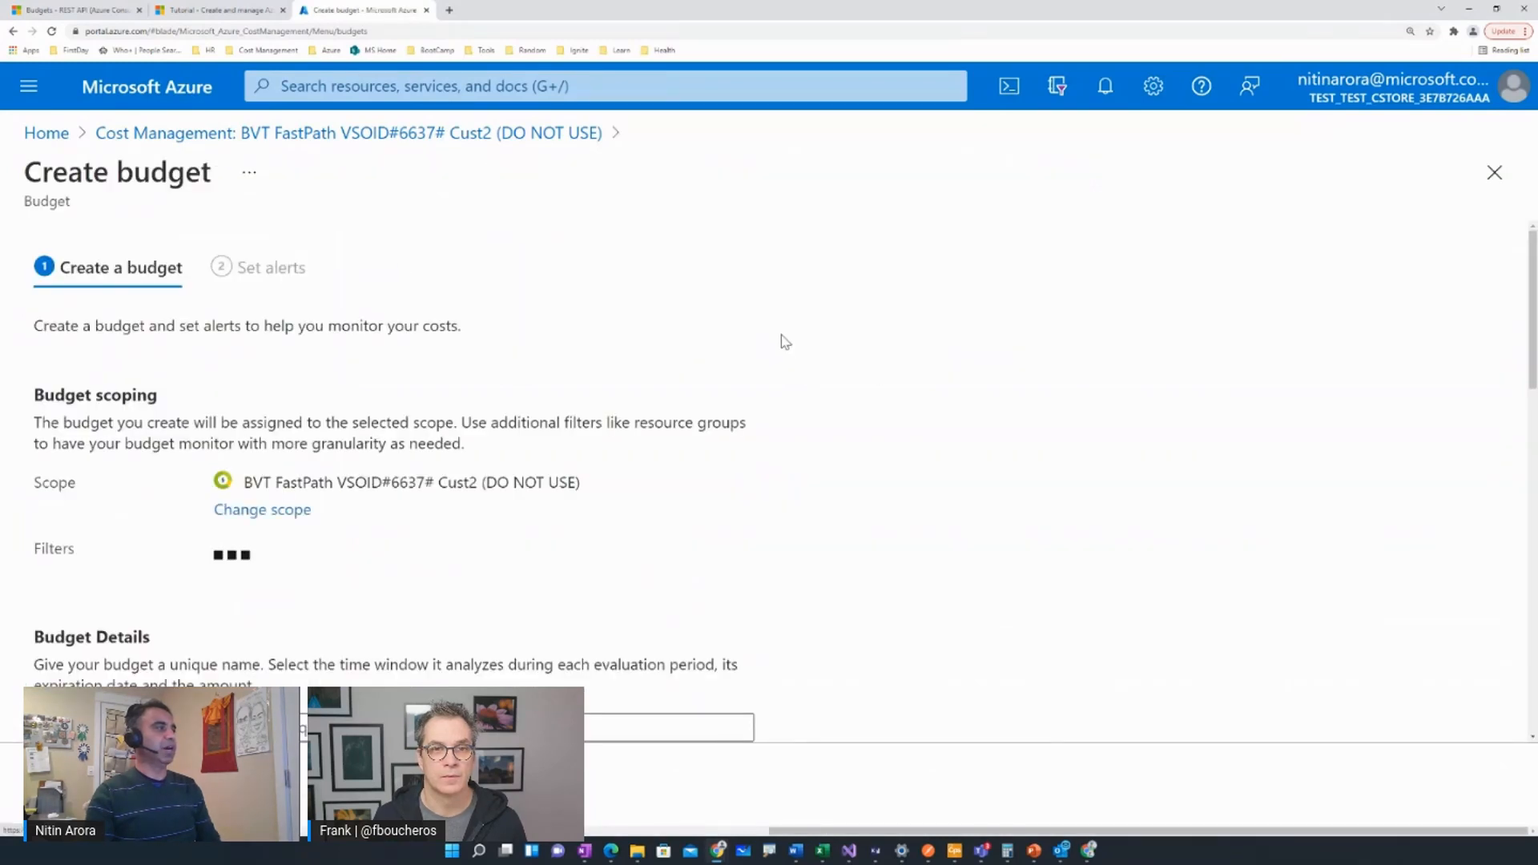
Add a budget filter that limits ServiceName to virtual machines.
scroll(783, 339, down, 1)
scroll(783, 340, down, 1)
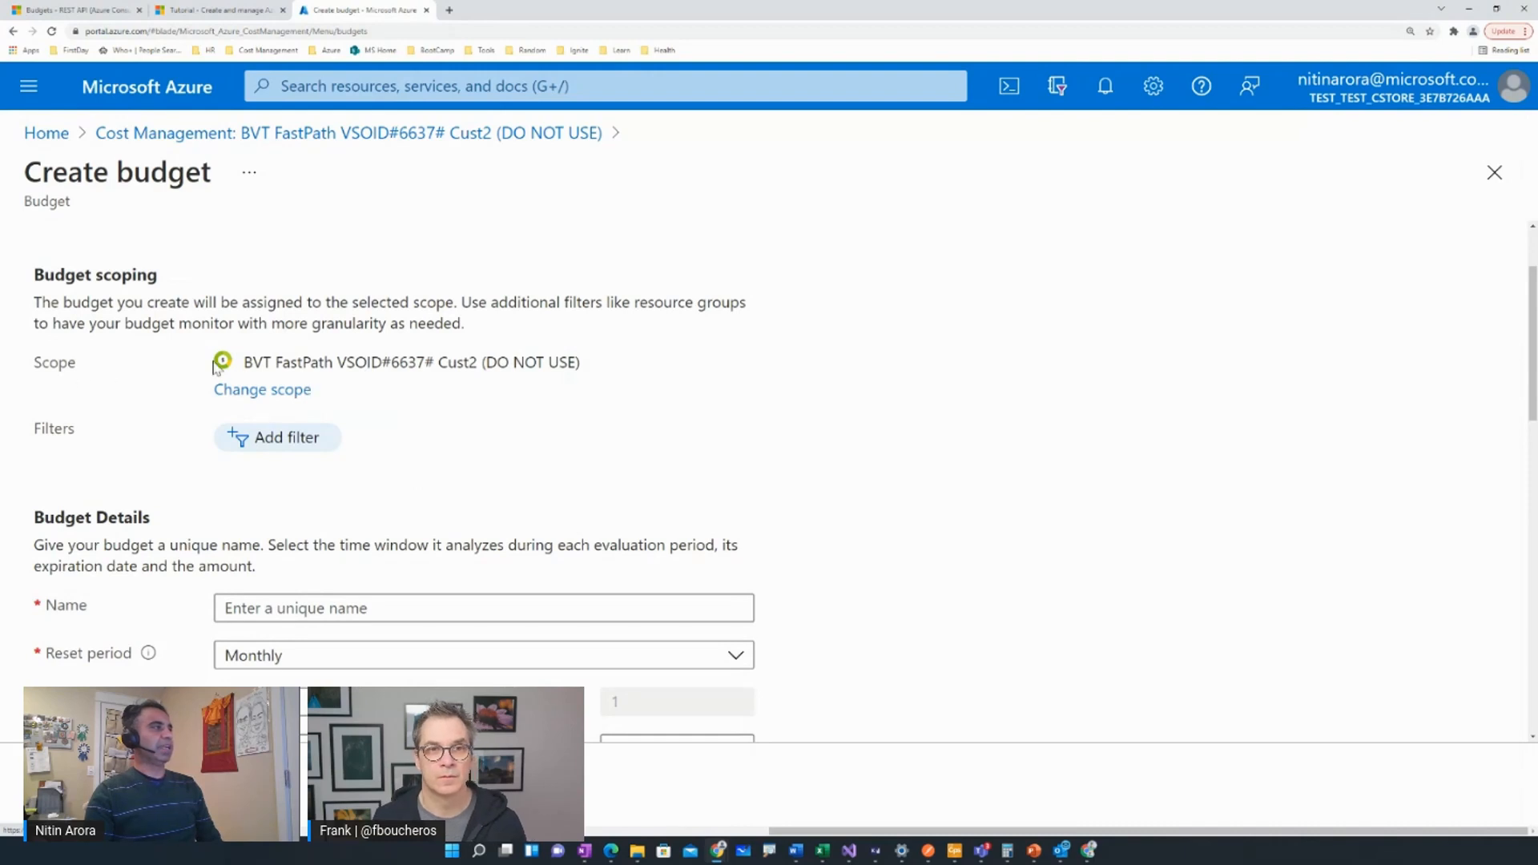
scroll(449, 385, down, 2)
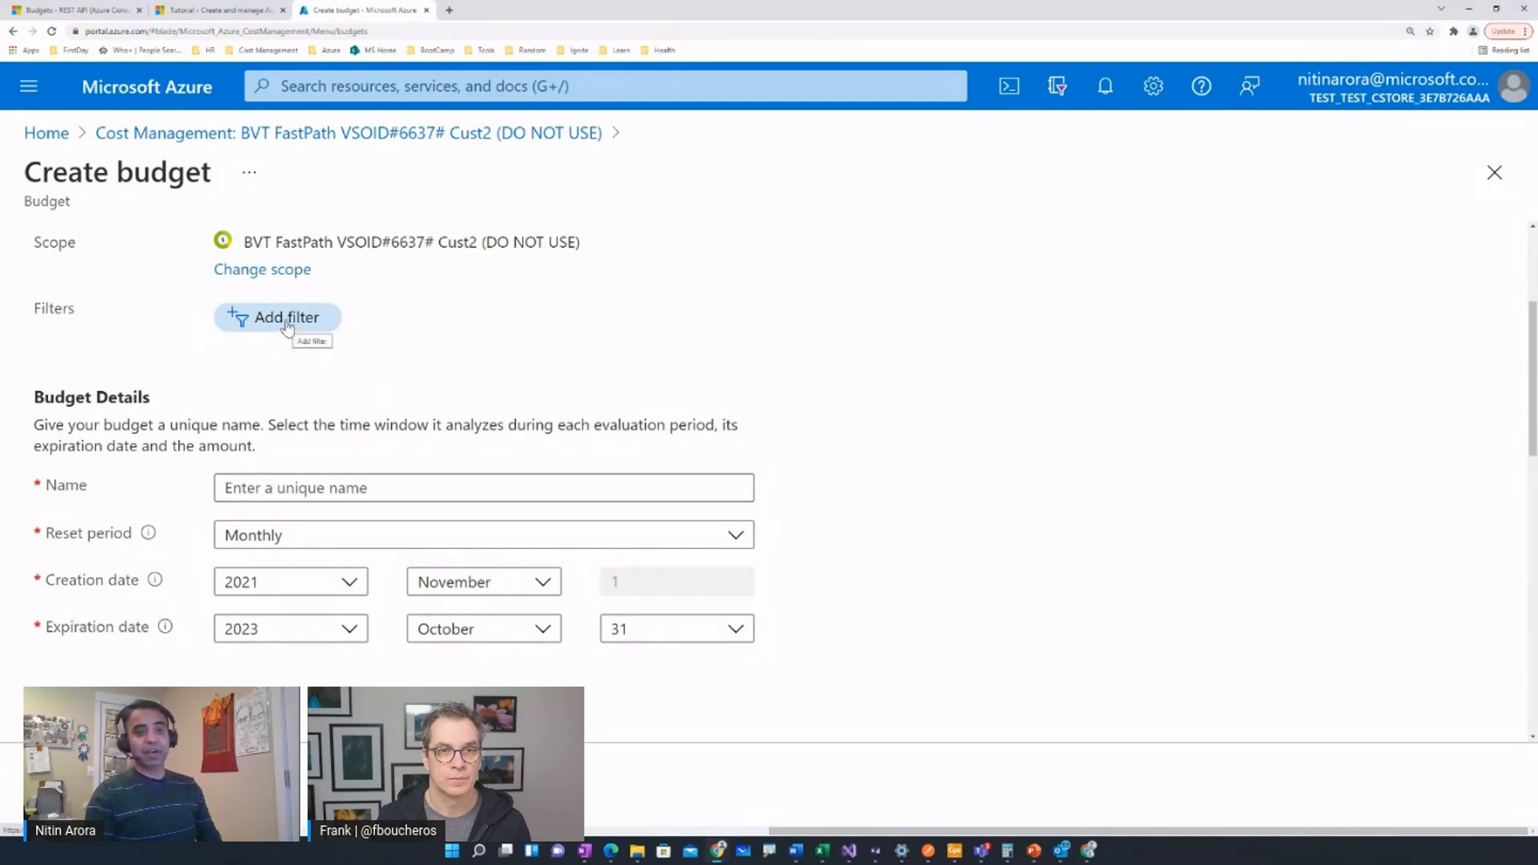
click(286, 323)
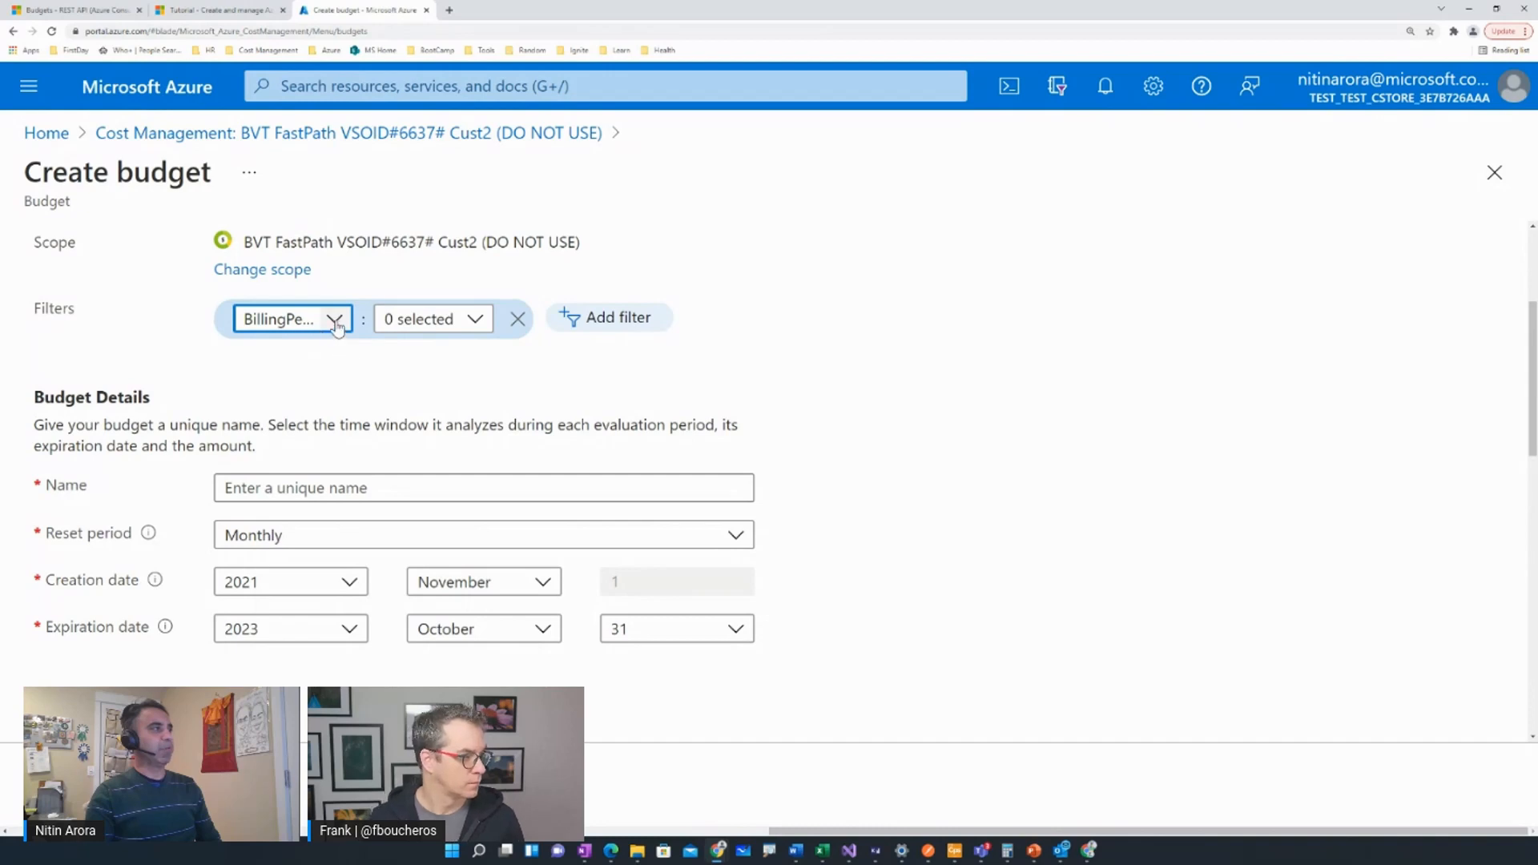
click(335, 320)
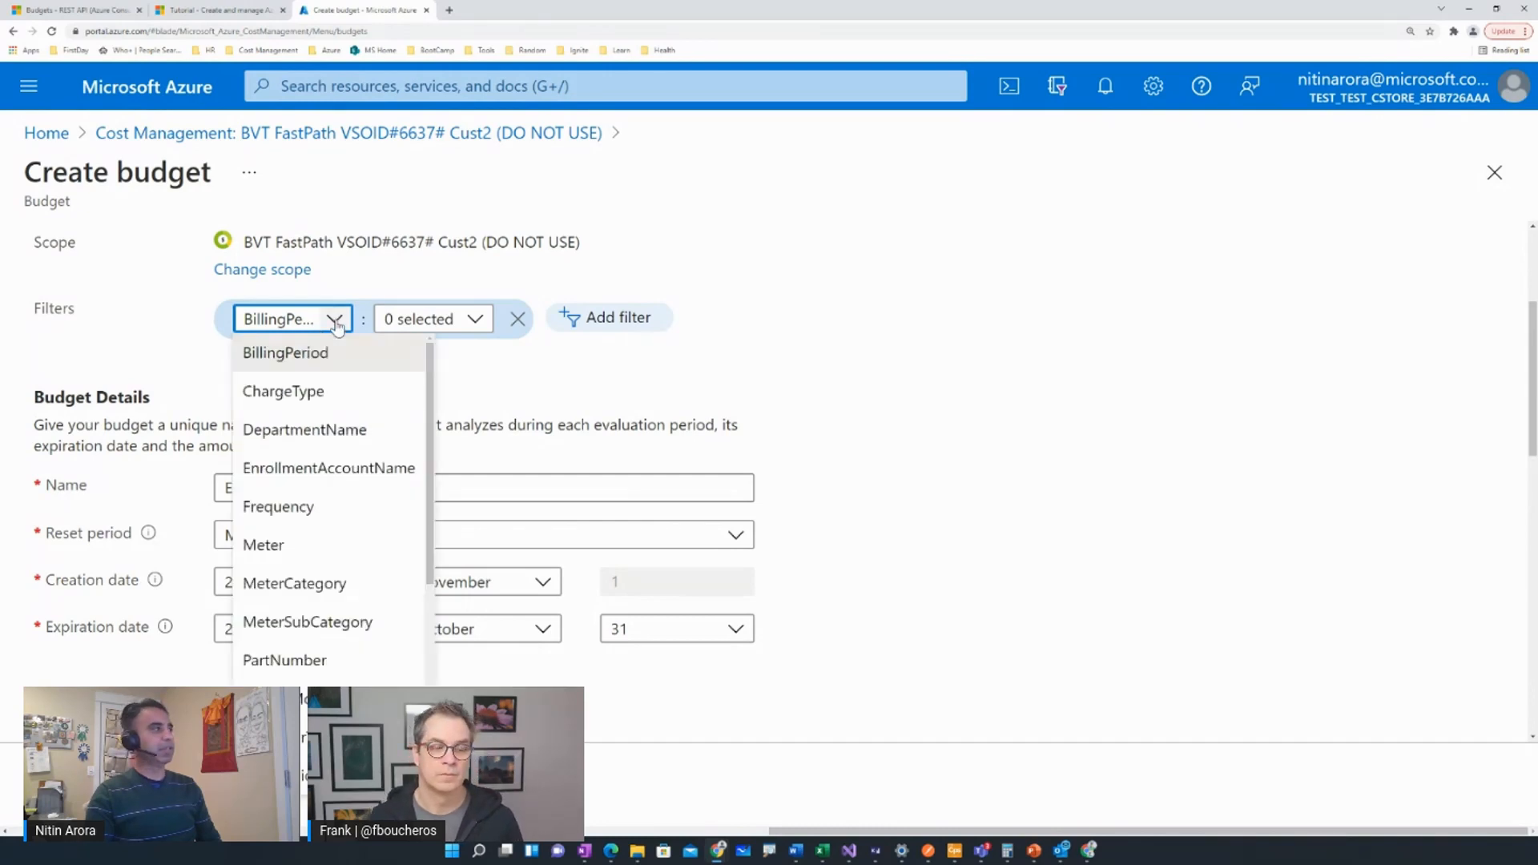
scroll(302, 450, down, 3)
scroll(308, 457, down, 5)
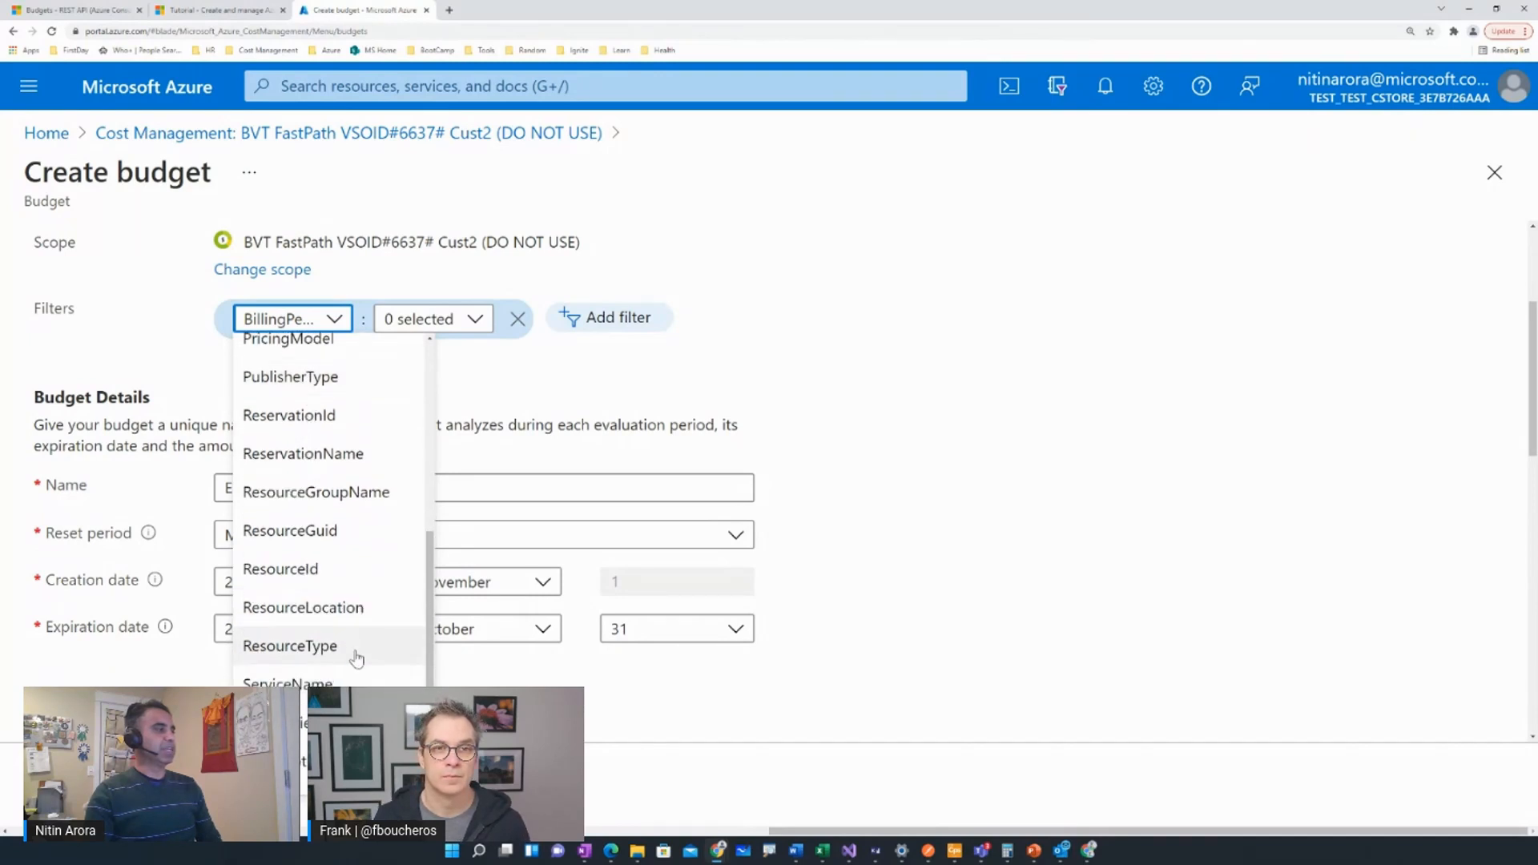
click(353, 683)
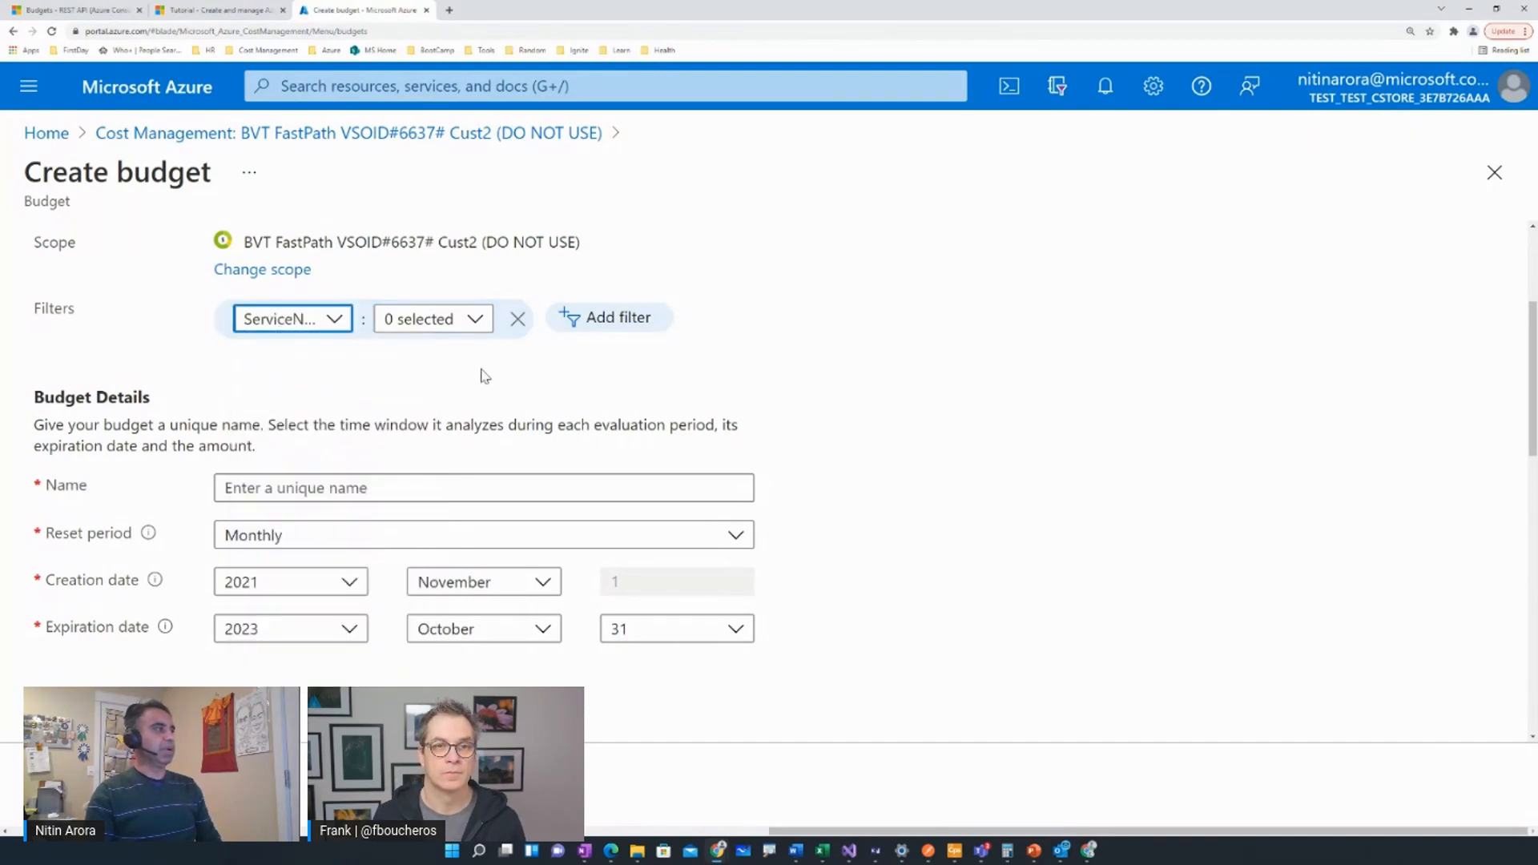
click(478, 322)
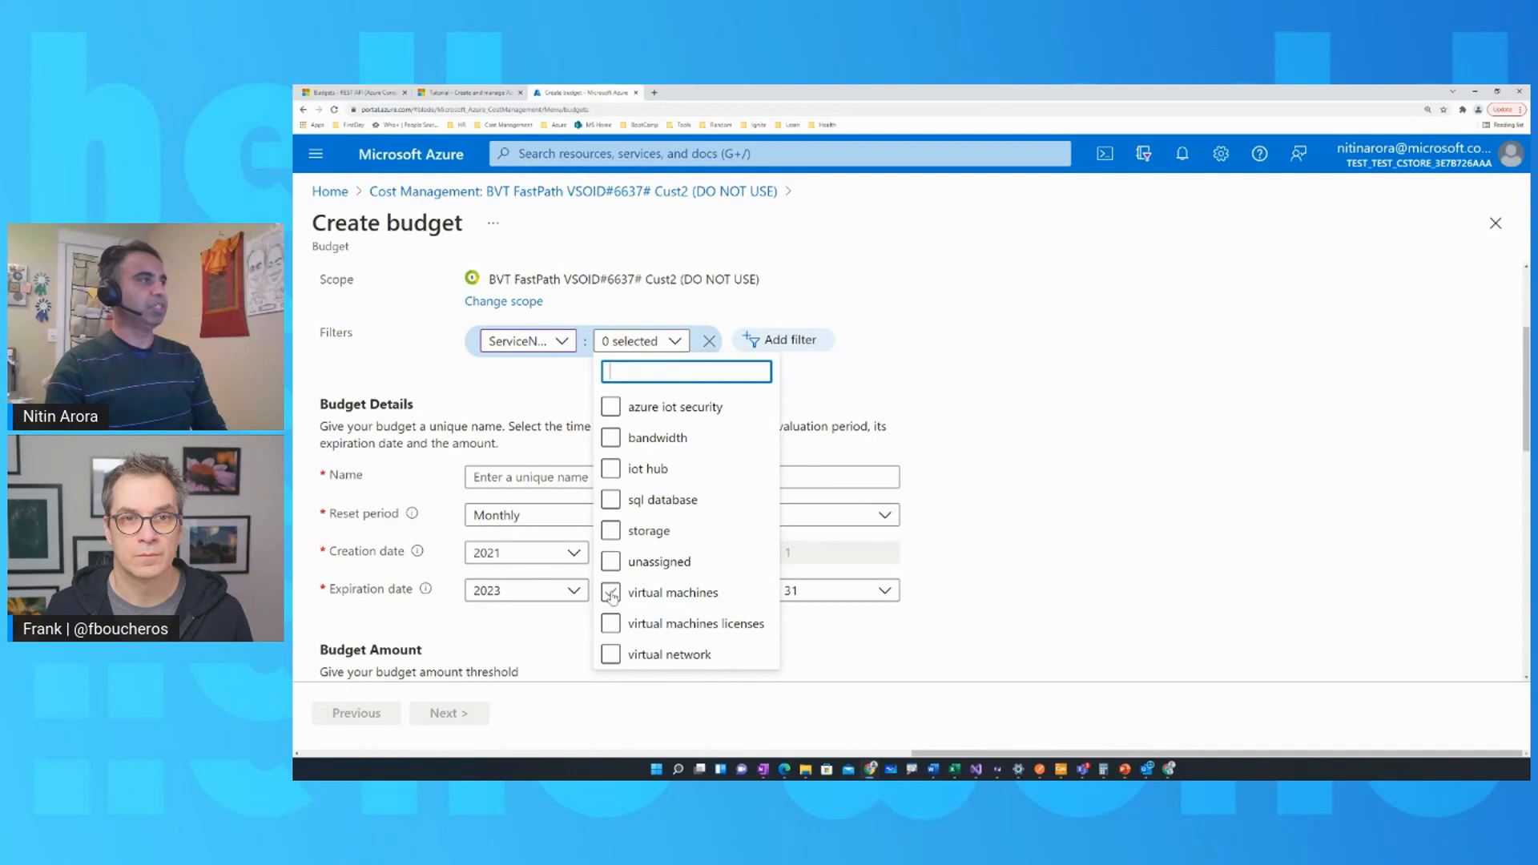
click(395, 633)
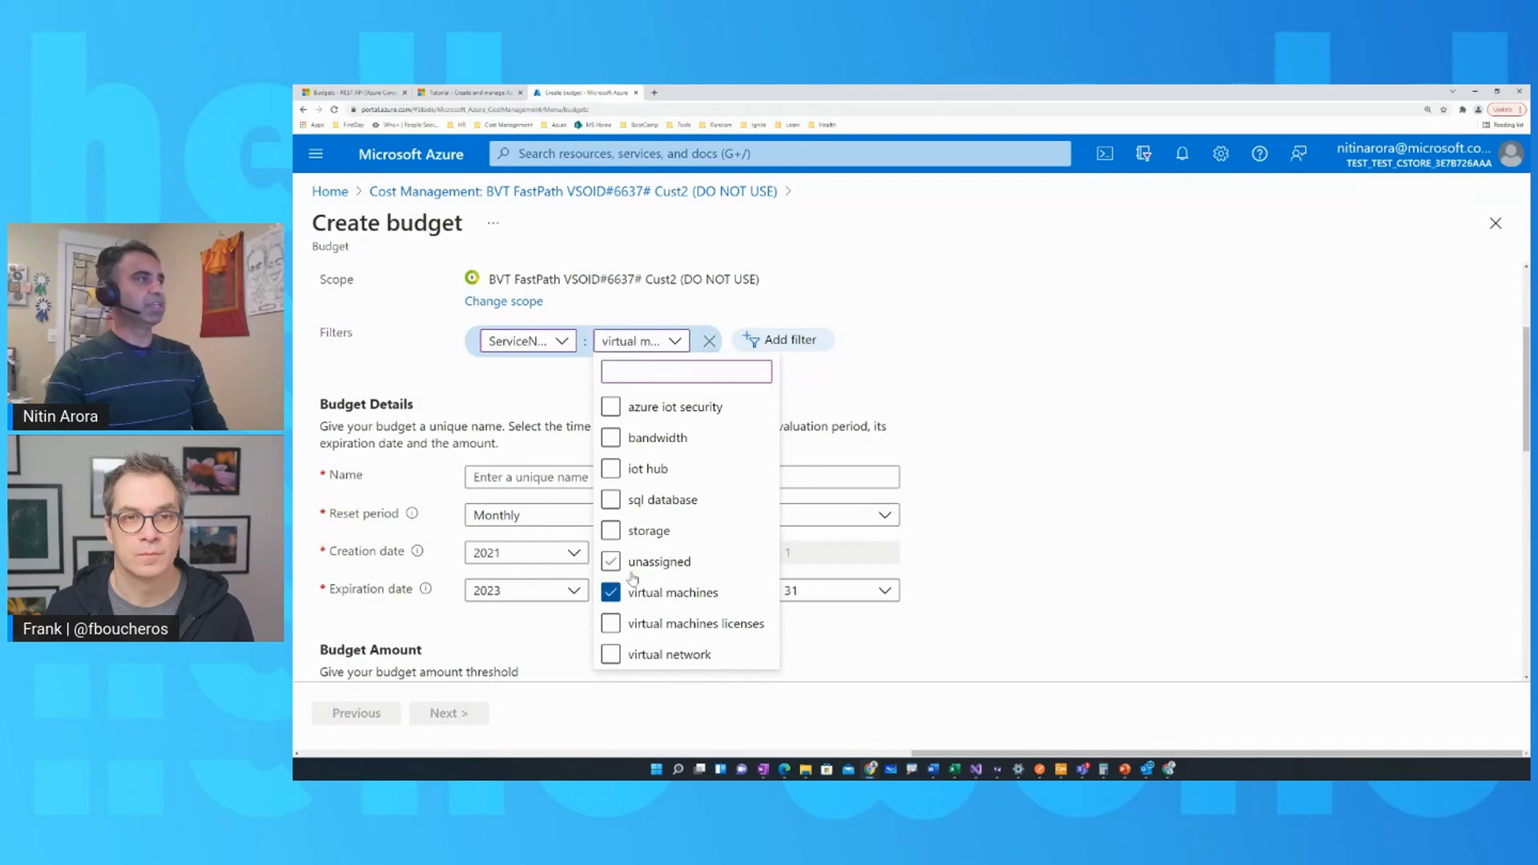
click(831, 427)
Name the budget HelloWorld-BillingAccount and choose Monthly as its reset period.
scroll(834, 437, down, 5)
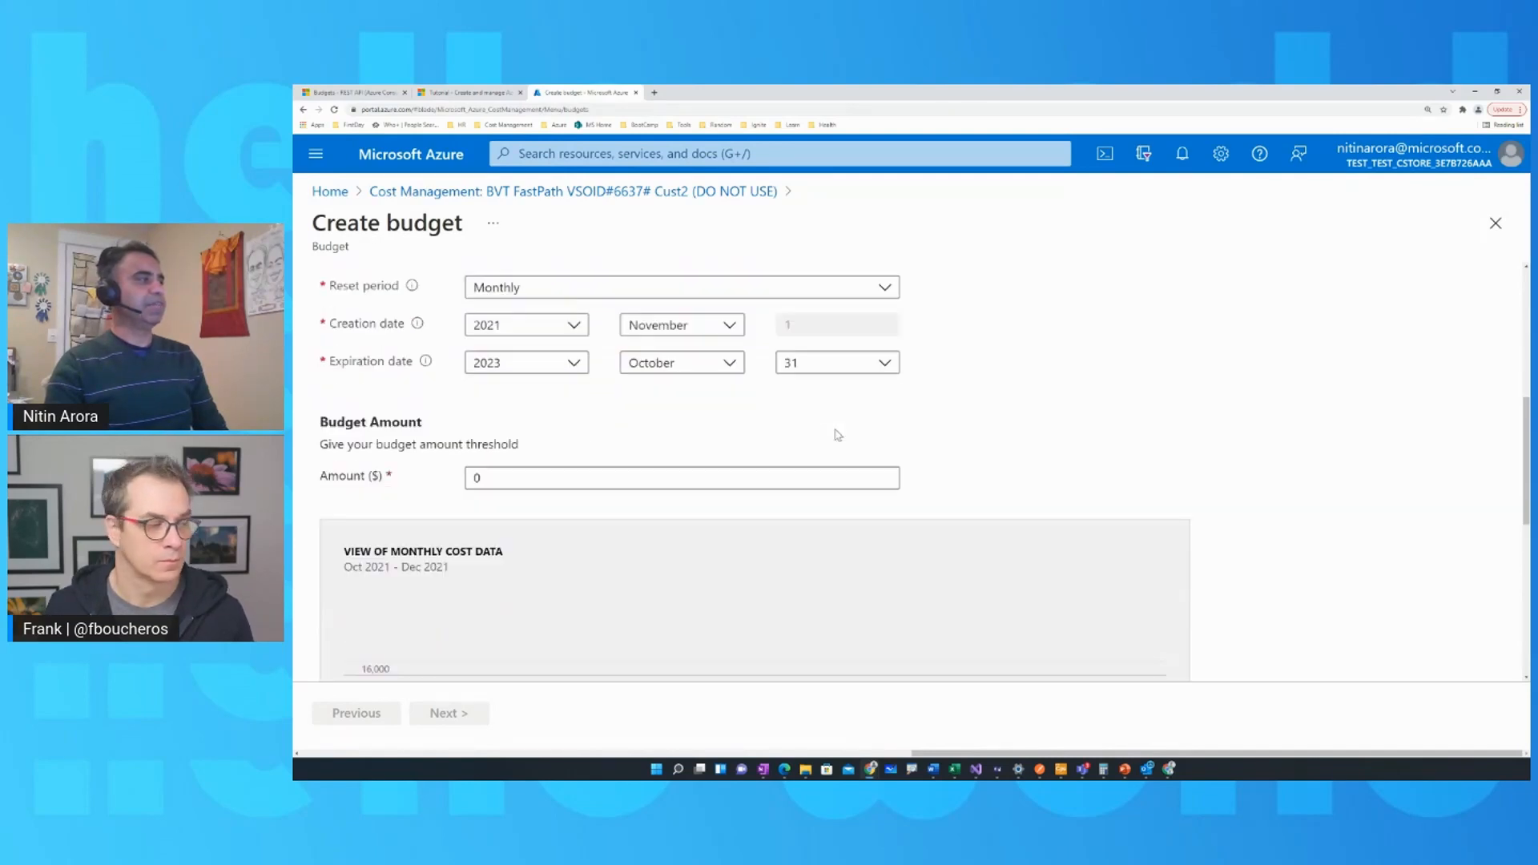
scroll(836, 444, down, 3)
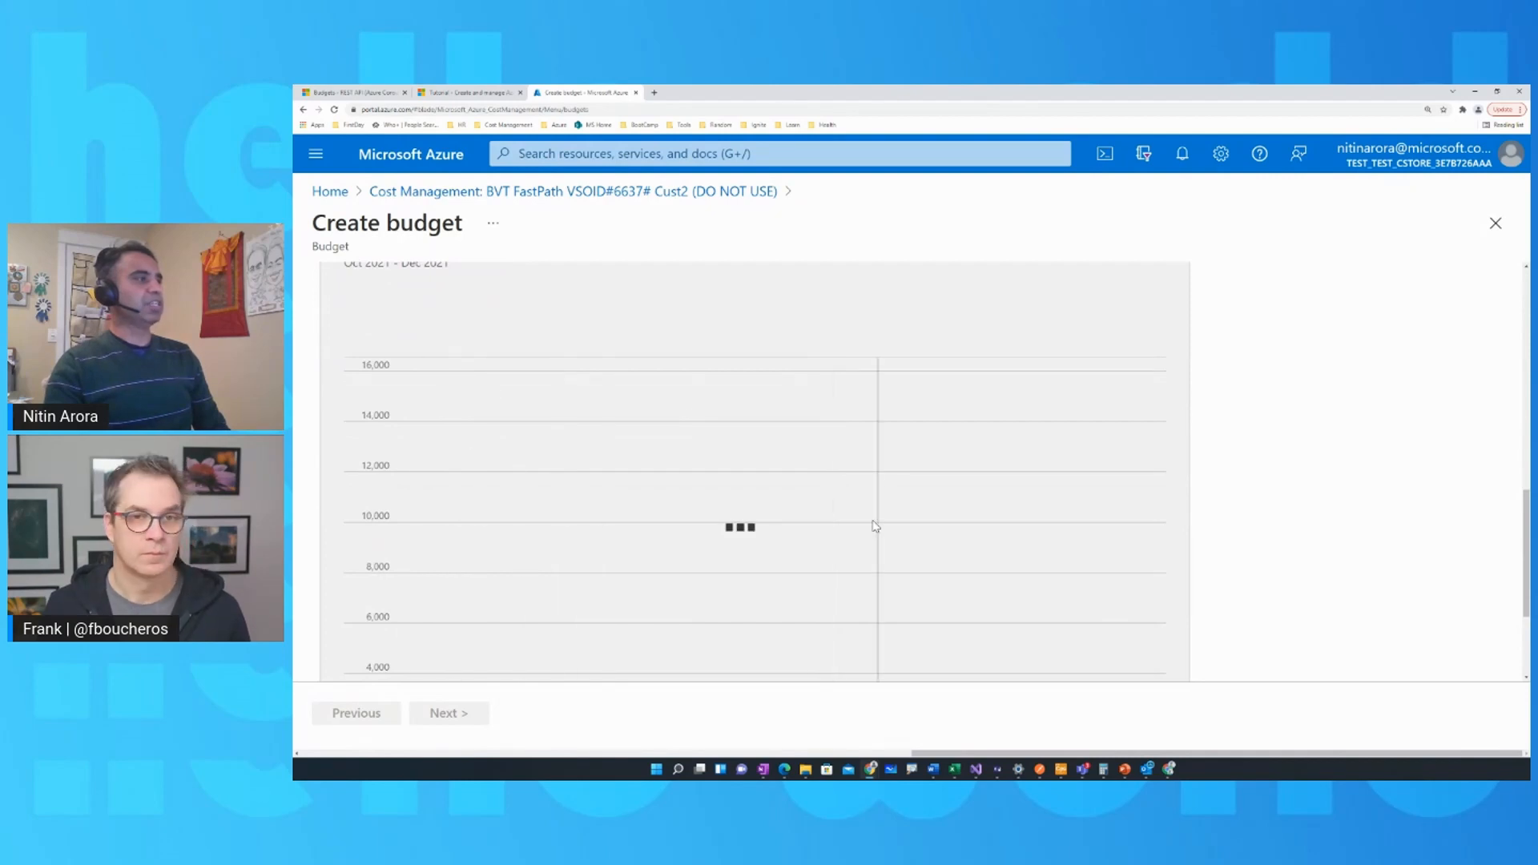
scroll(1082, 510, down, 3)
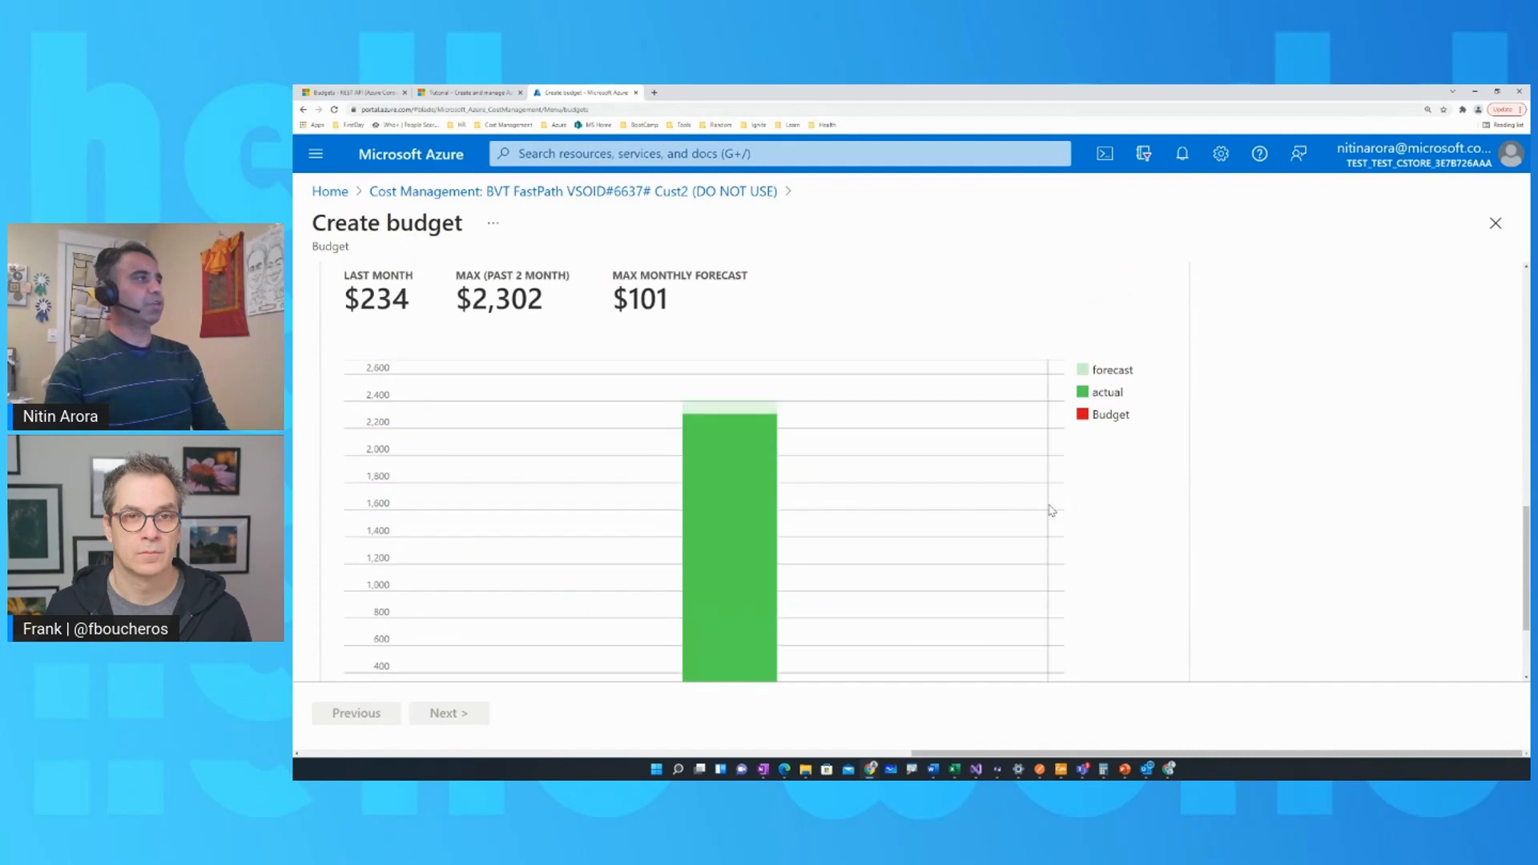
scroll(1051, 510, up, 8)
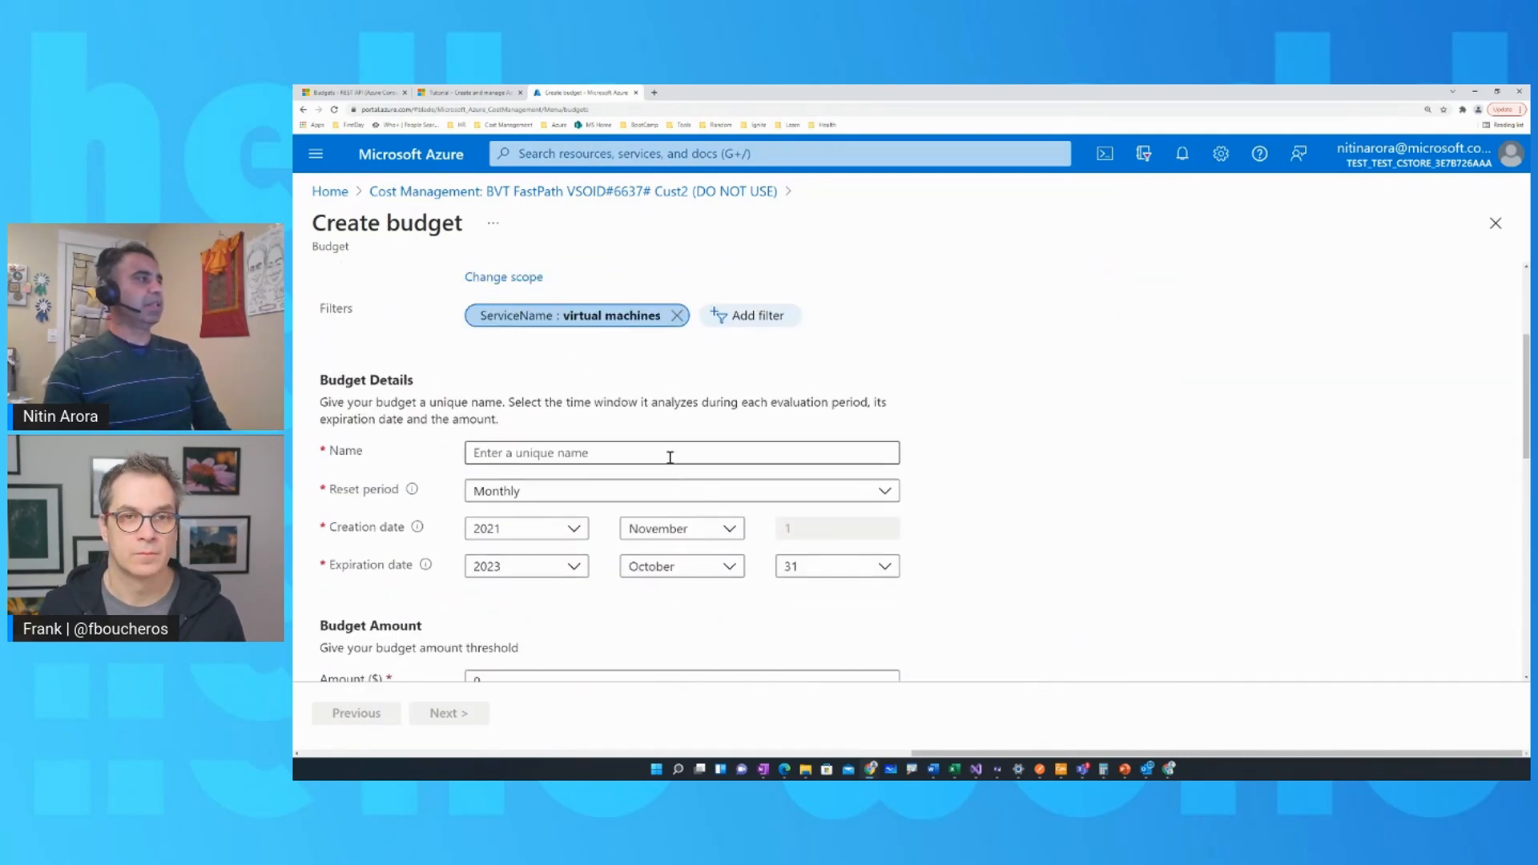
click(672, 454)
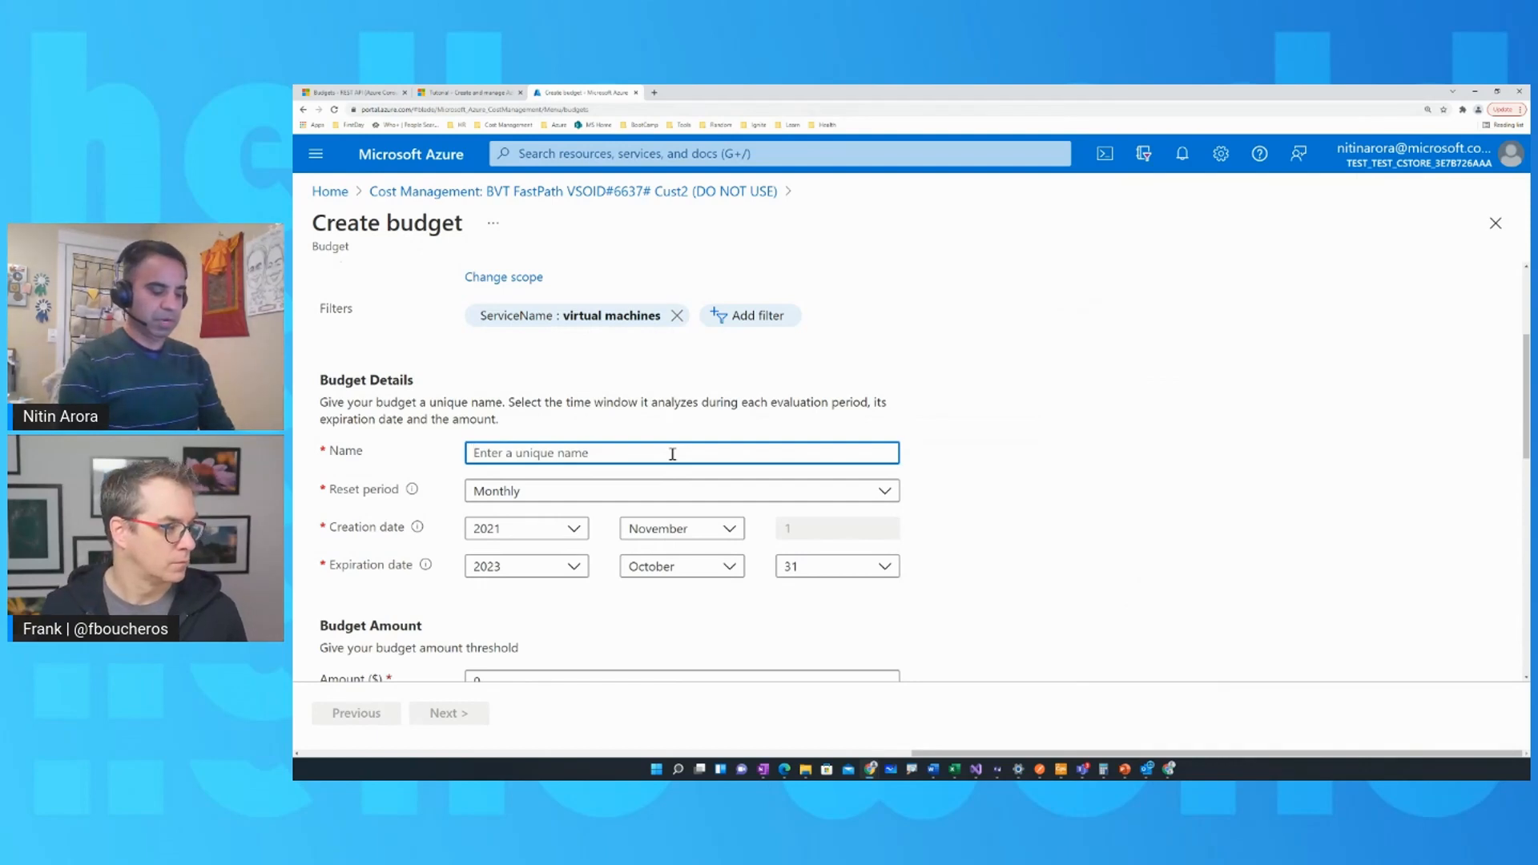
text(HelloWorld-BillingAccount)
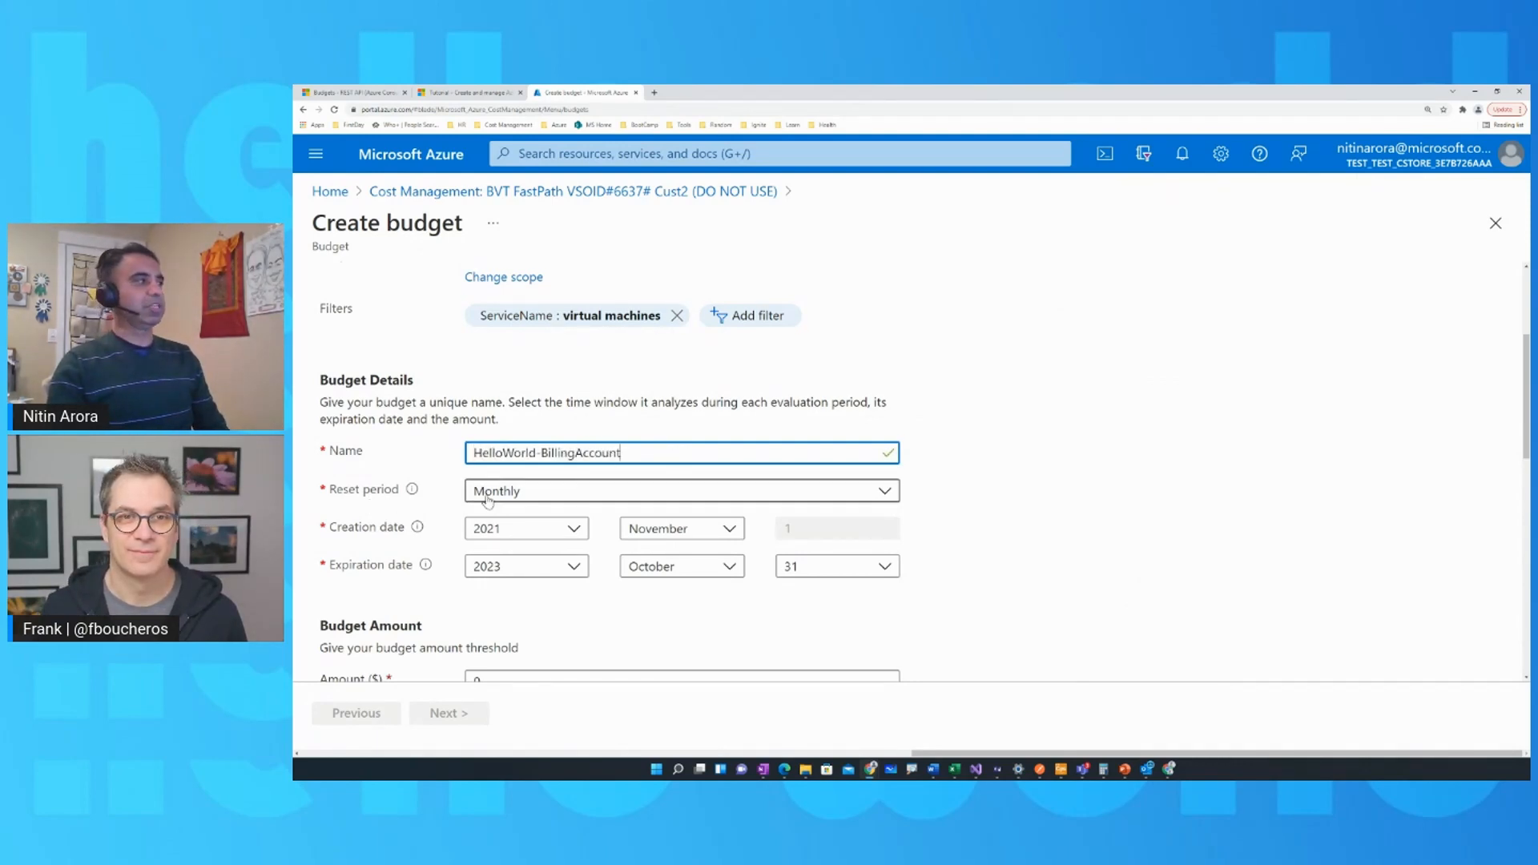
click(885, 494)
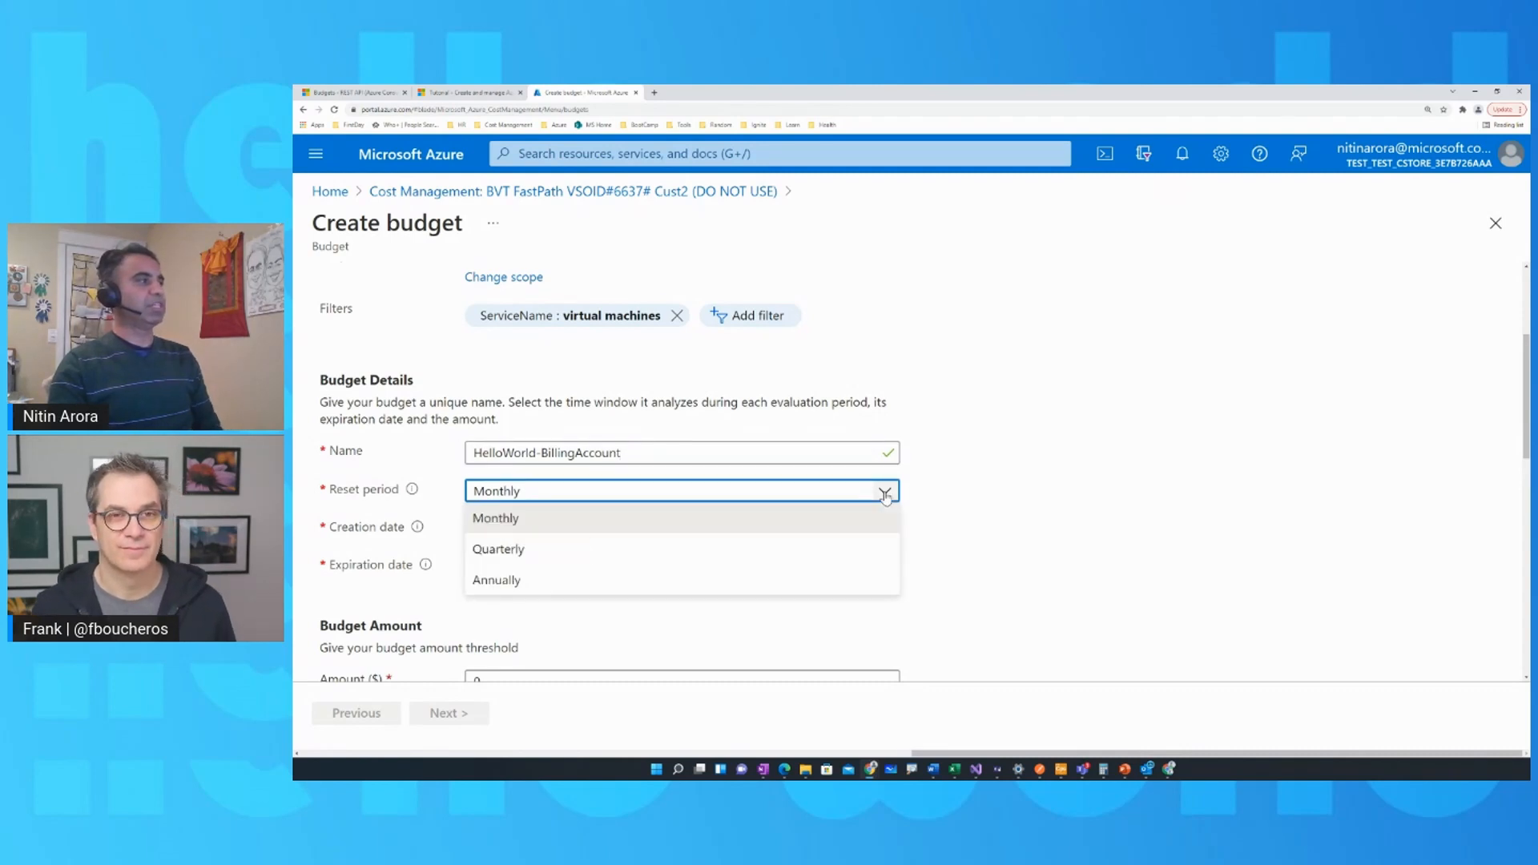
click(695, 527)
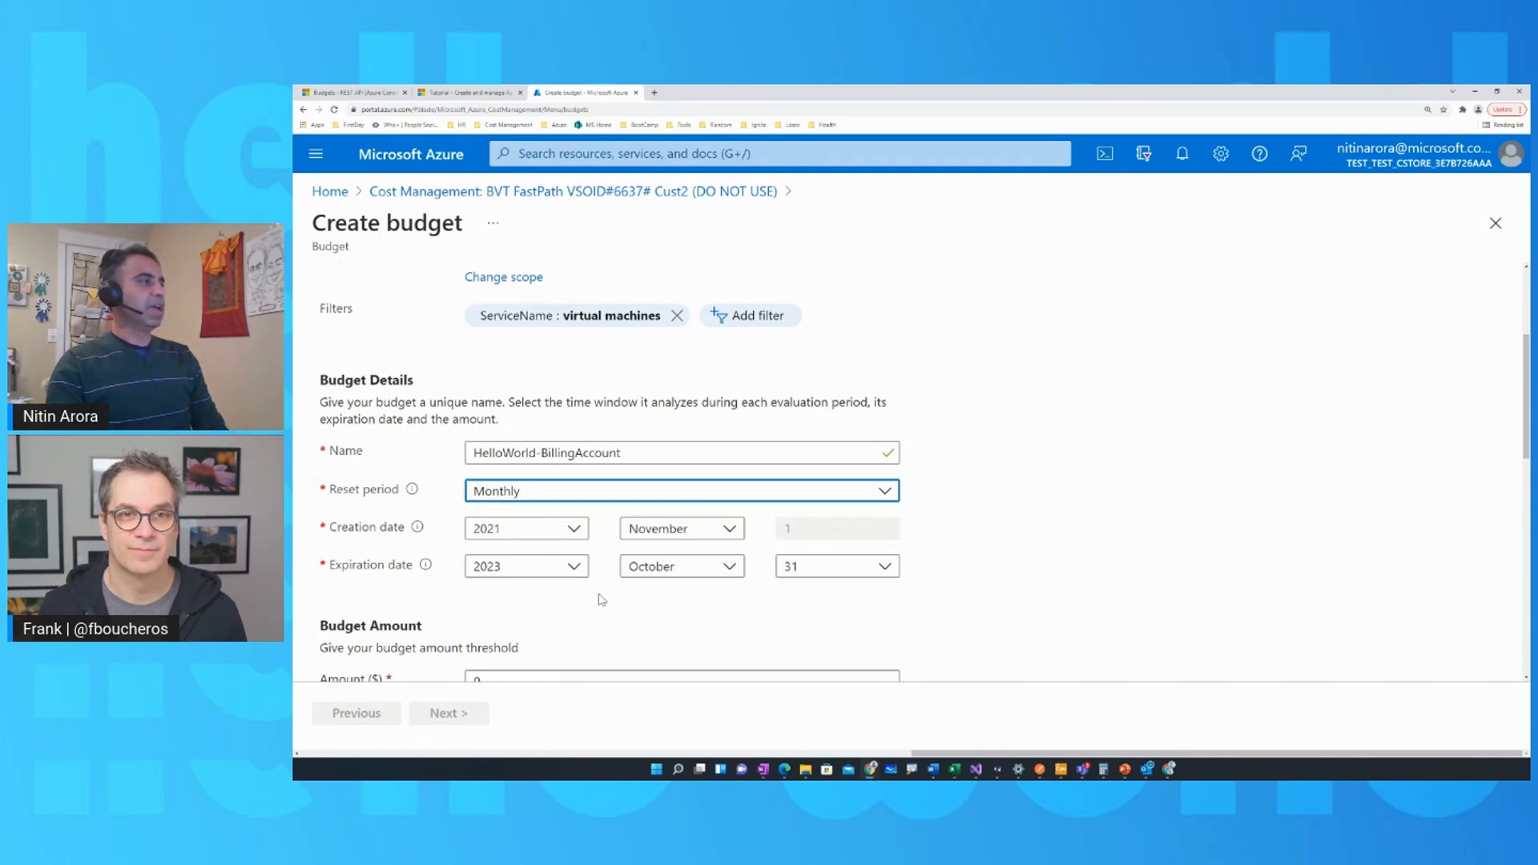
Set the budget's expiration year to 2022 and its month to December.
scroll(605, 600, down, 1)
scroll(606, 601, down, 1)
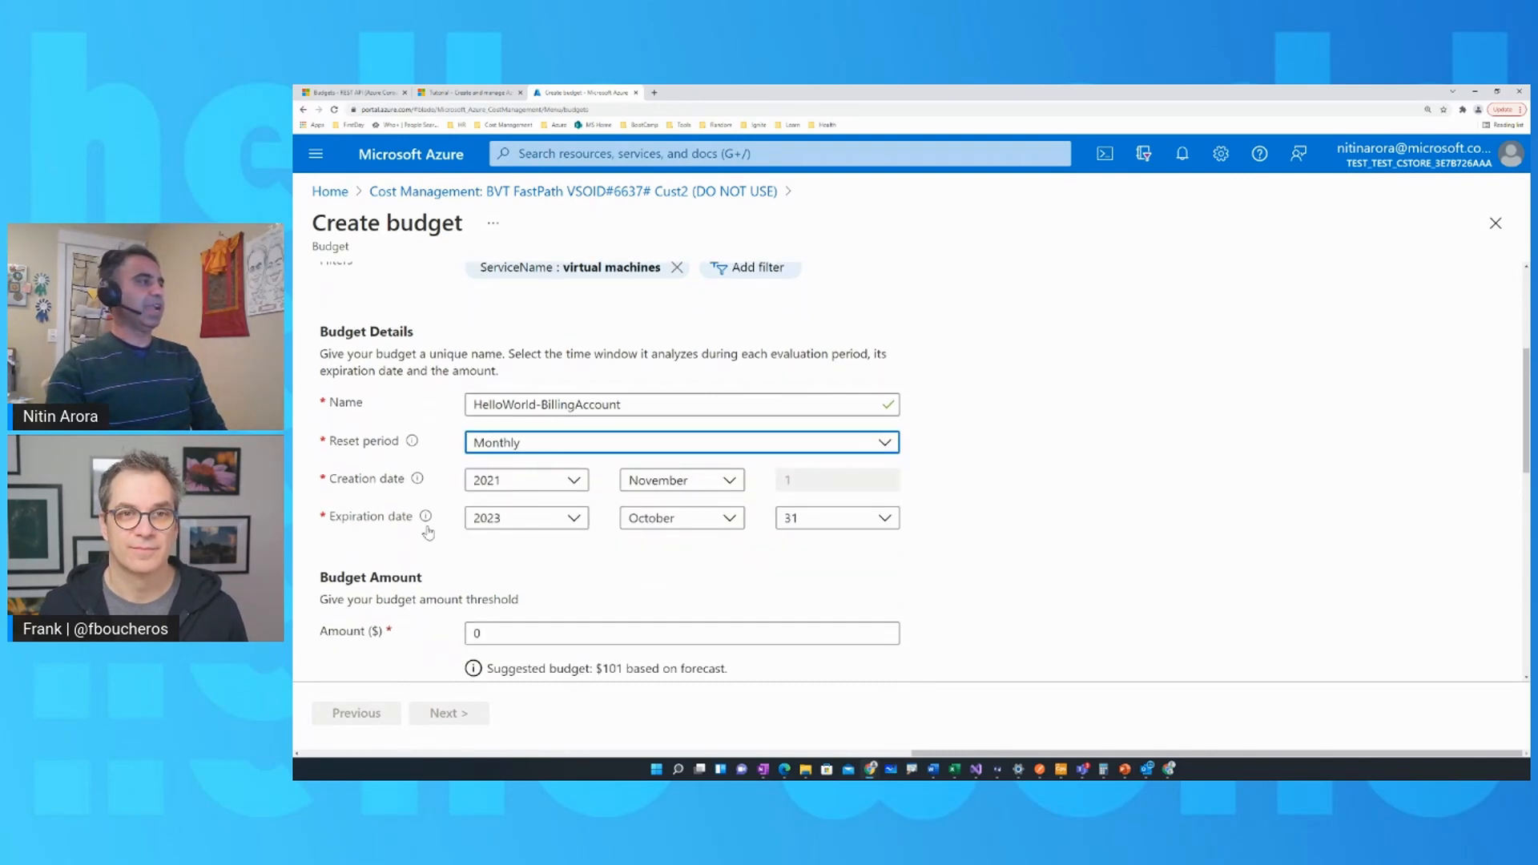
click(578, 524)
click(520, 263)
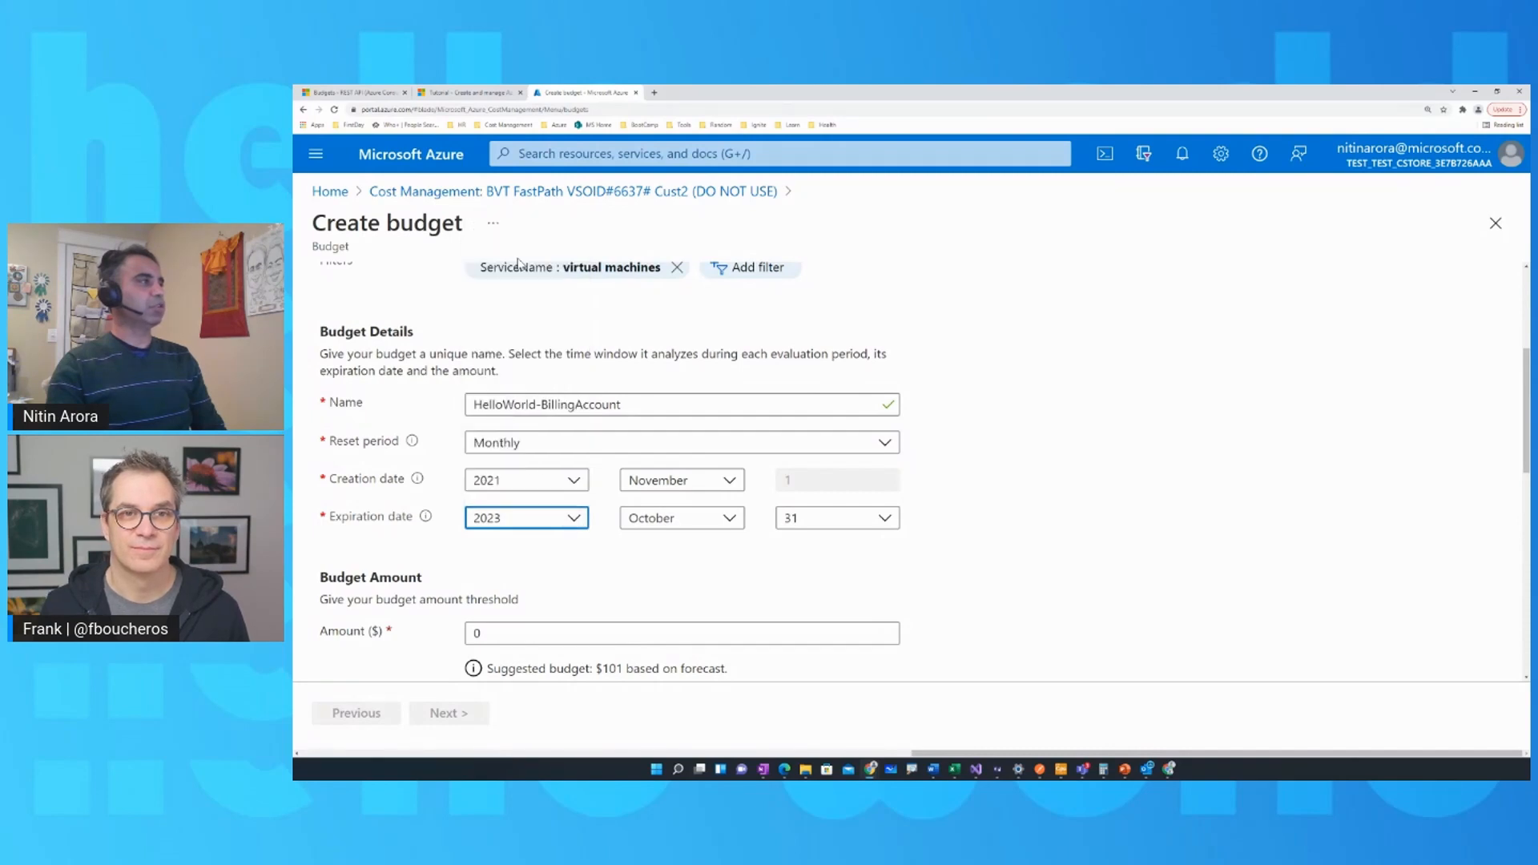
click(729, 518)
scroll(685, 472, down, 1)
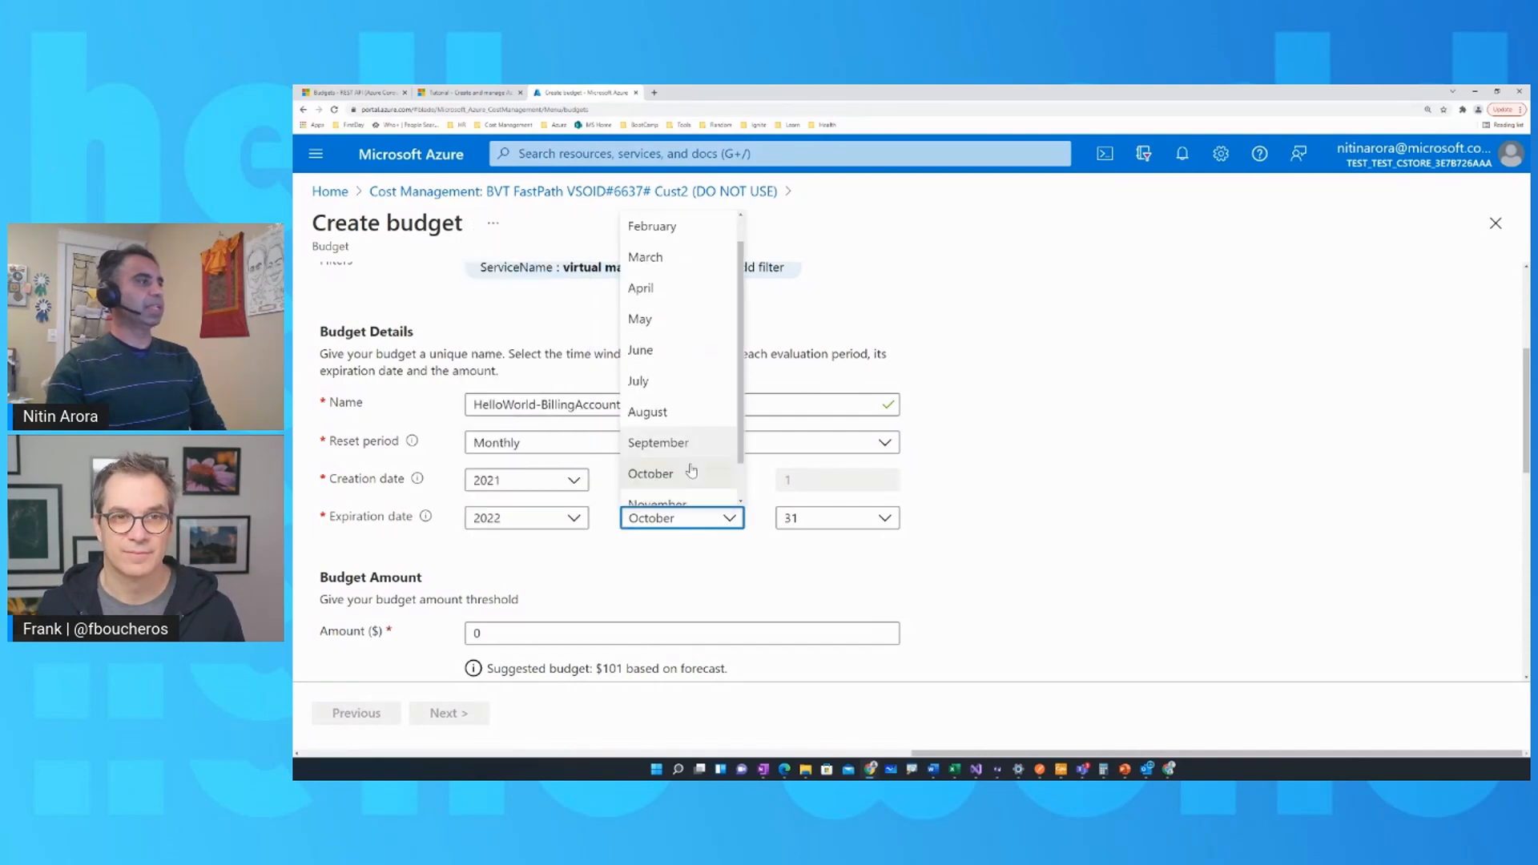
click(688, 492)
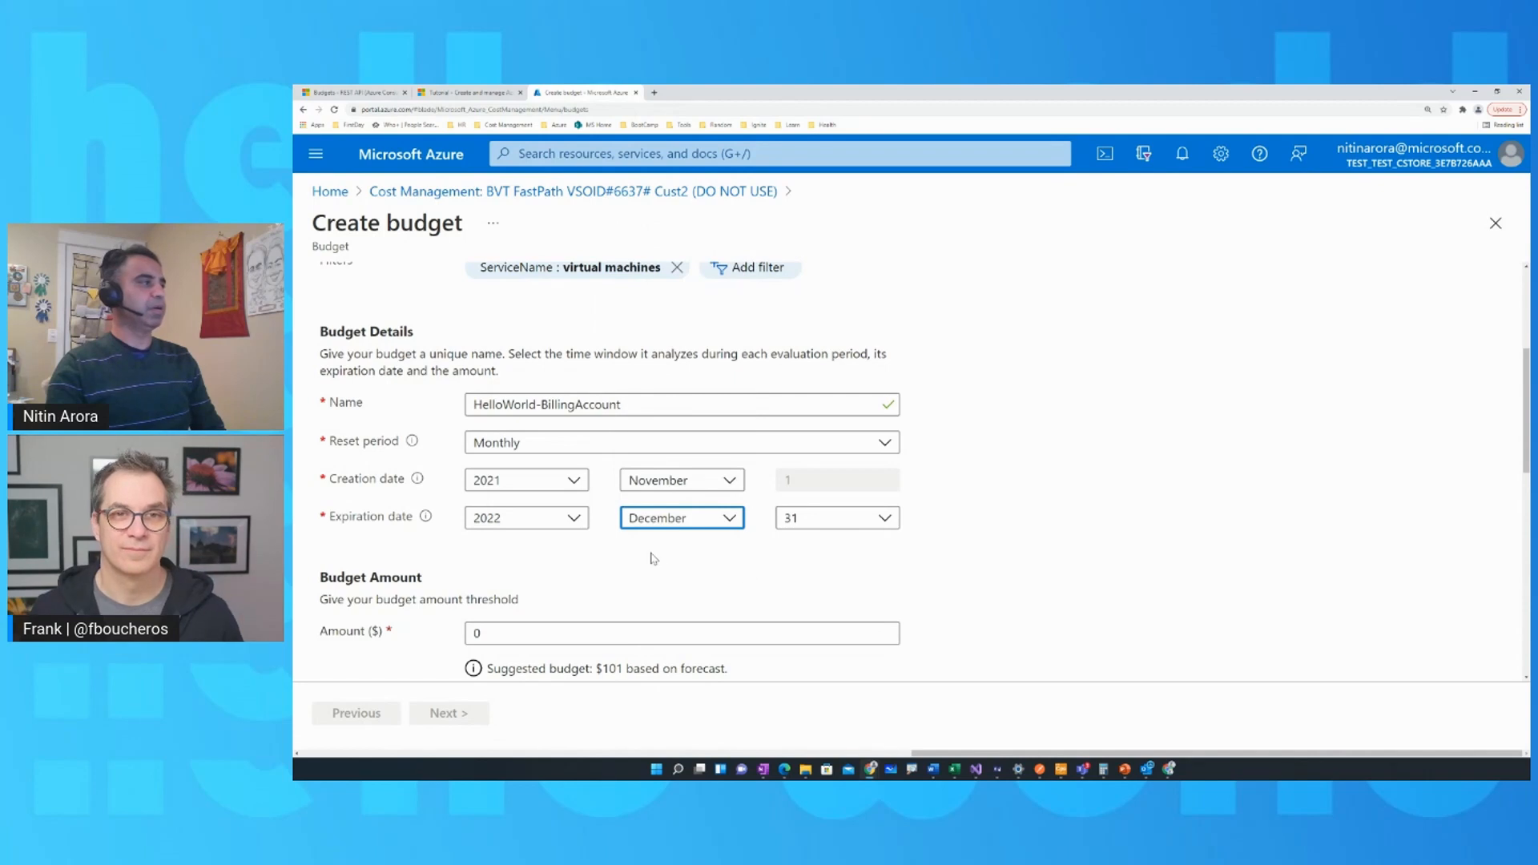
Set the budget amount to $120 and compare it with the monthly cost chart.
scroll(654, 559, down, 1)
scroll(793, 584, down, 1)
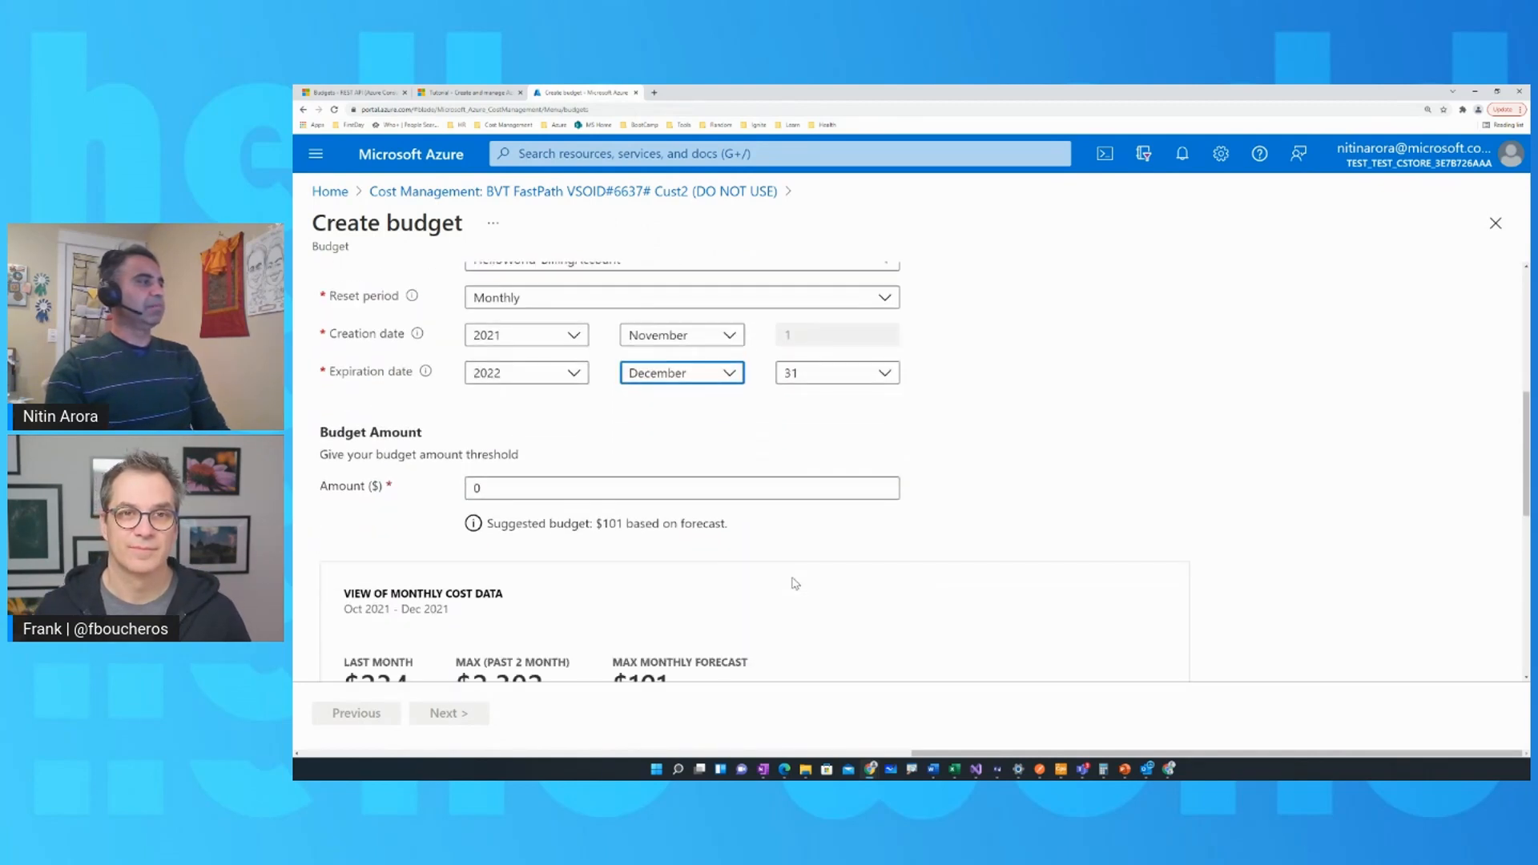
scroll(709, 585, down, 1)
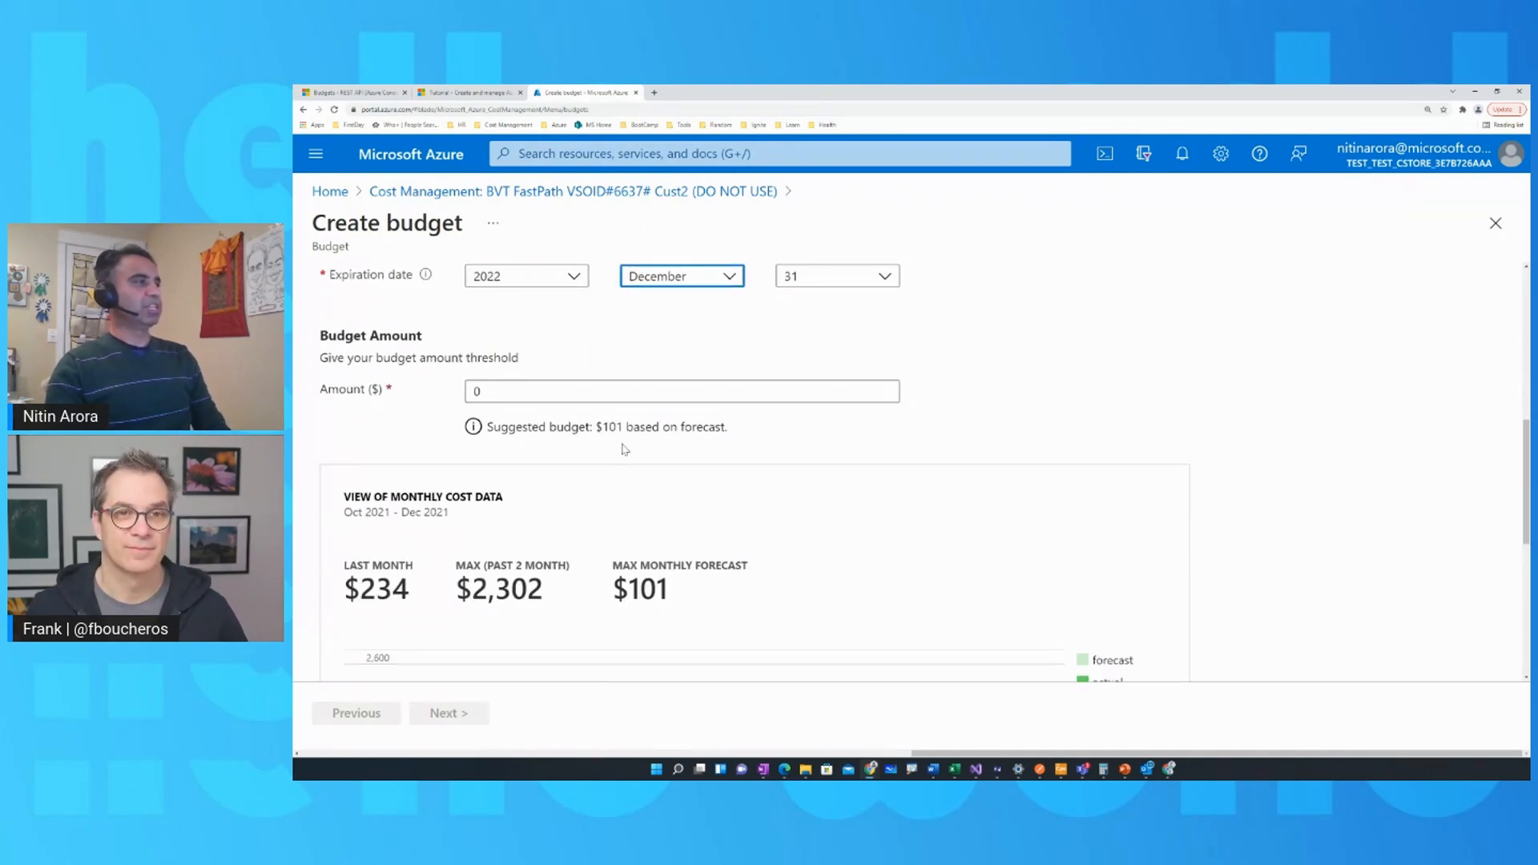
scroll(653, 493, down, 1)
scroll(583, 398, down, 3)
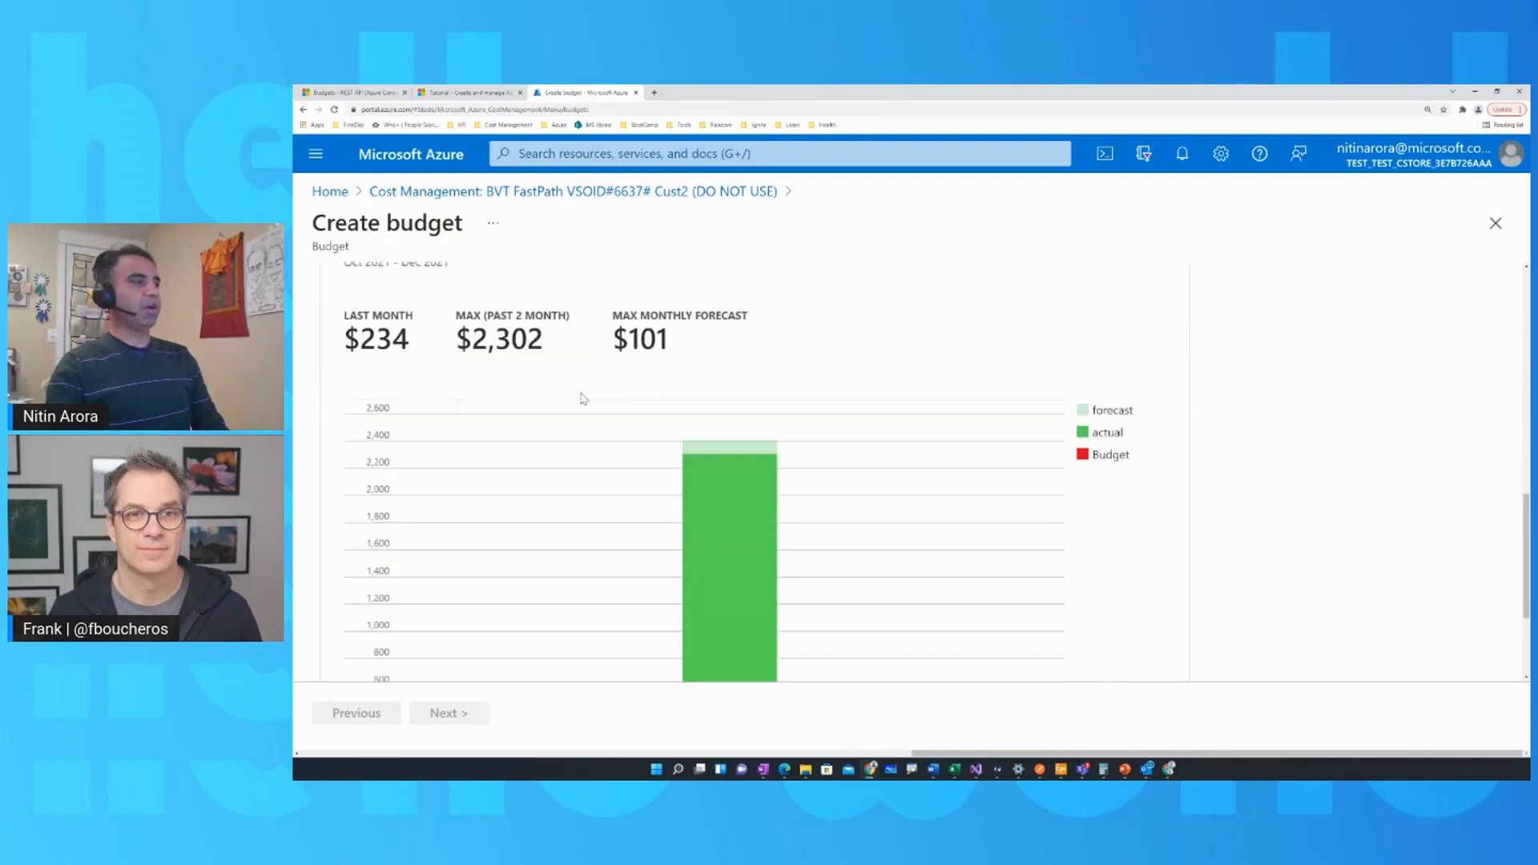
scroll(826, 440, up, 5)
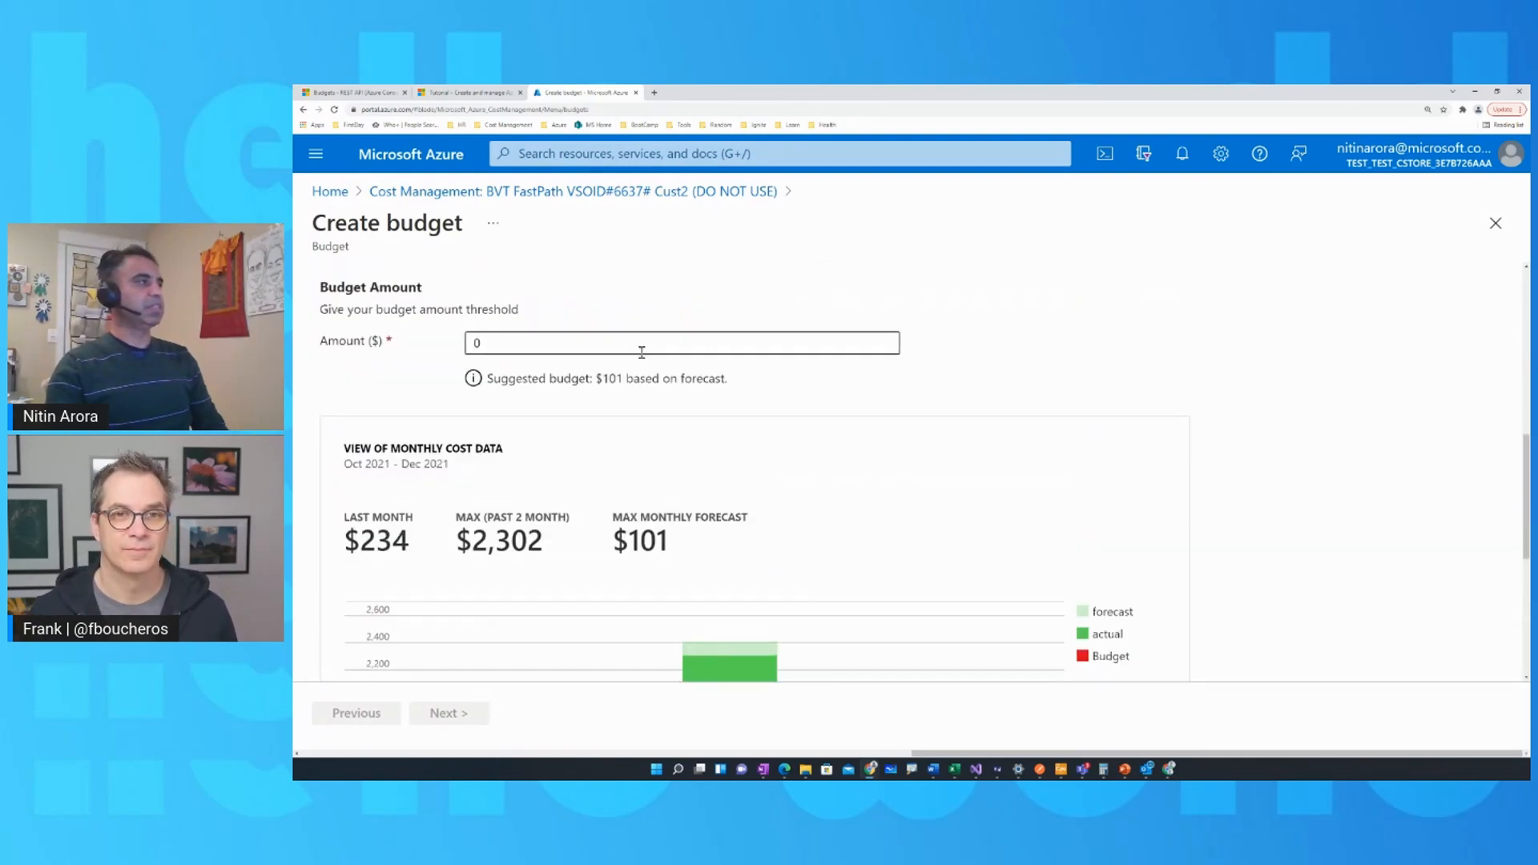
click(635, 343)
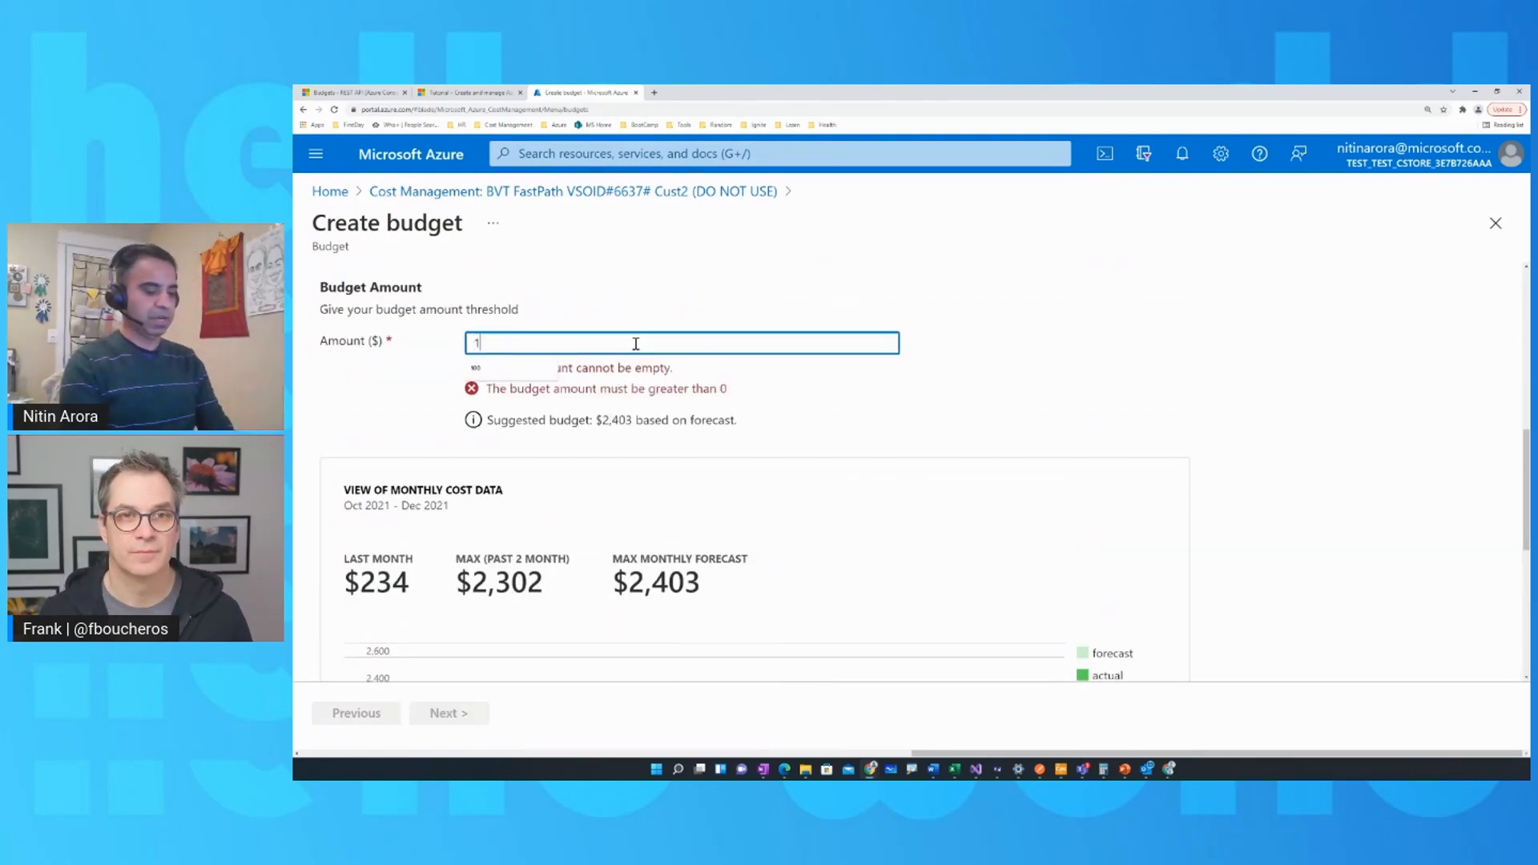
text(120)
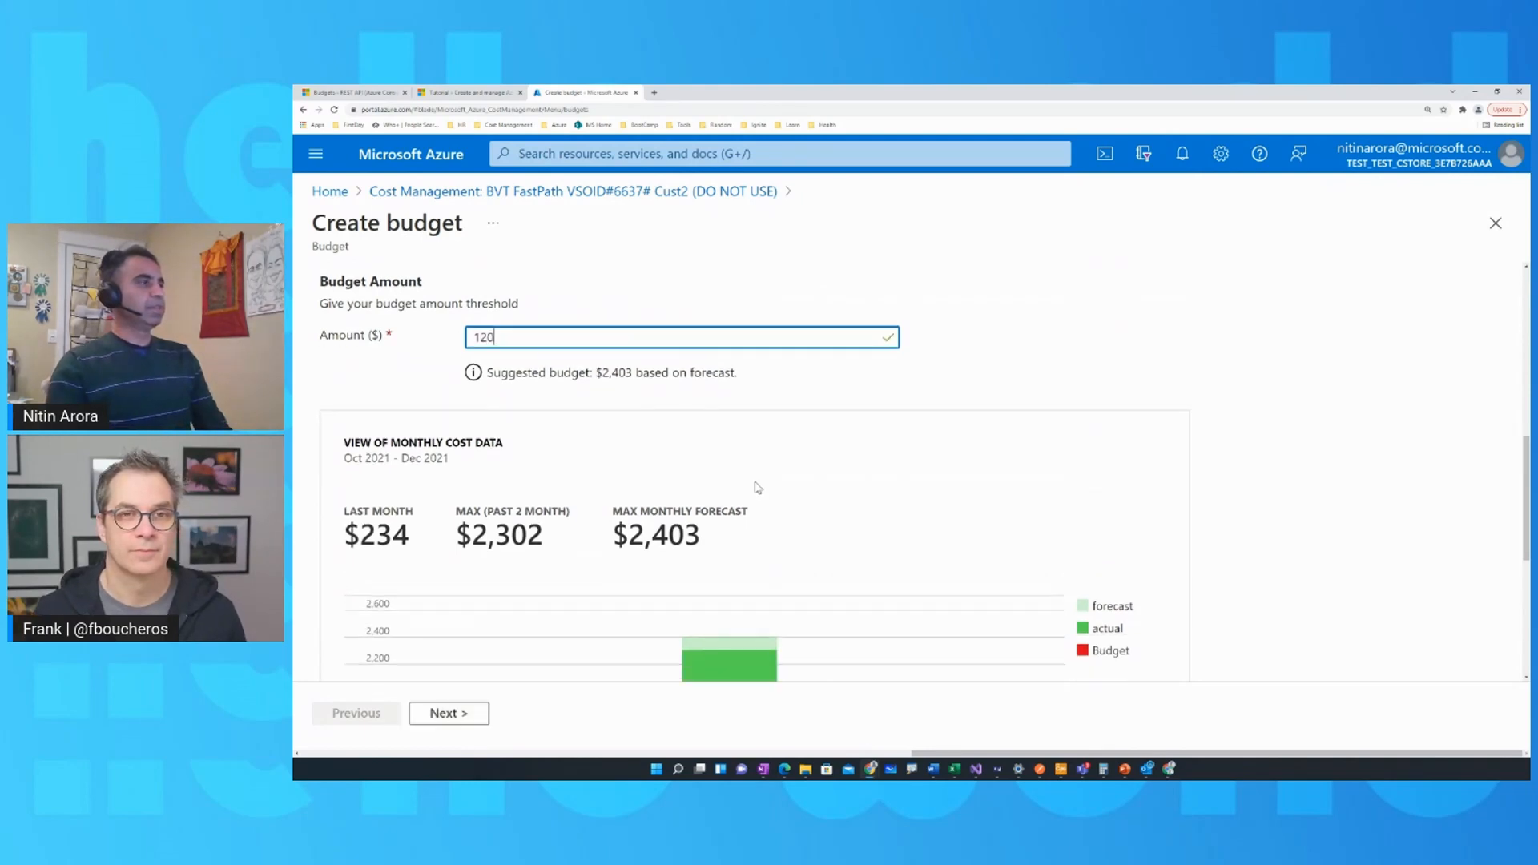
scroll(759, 489, down, 5)
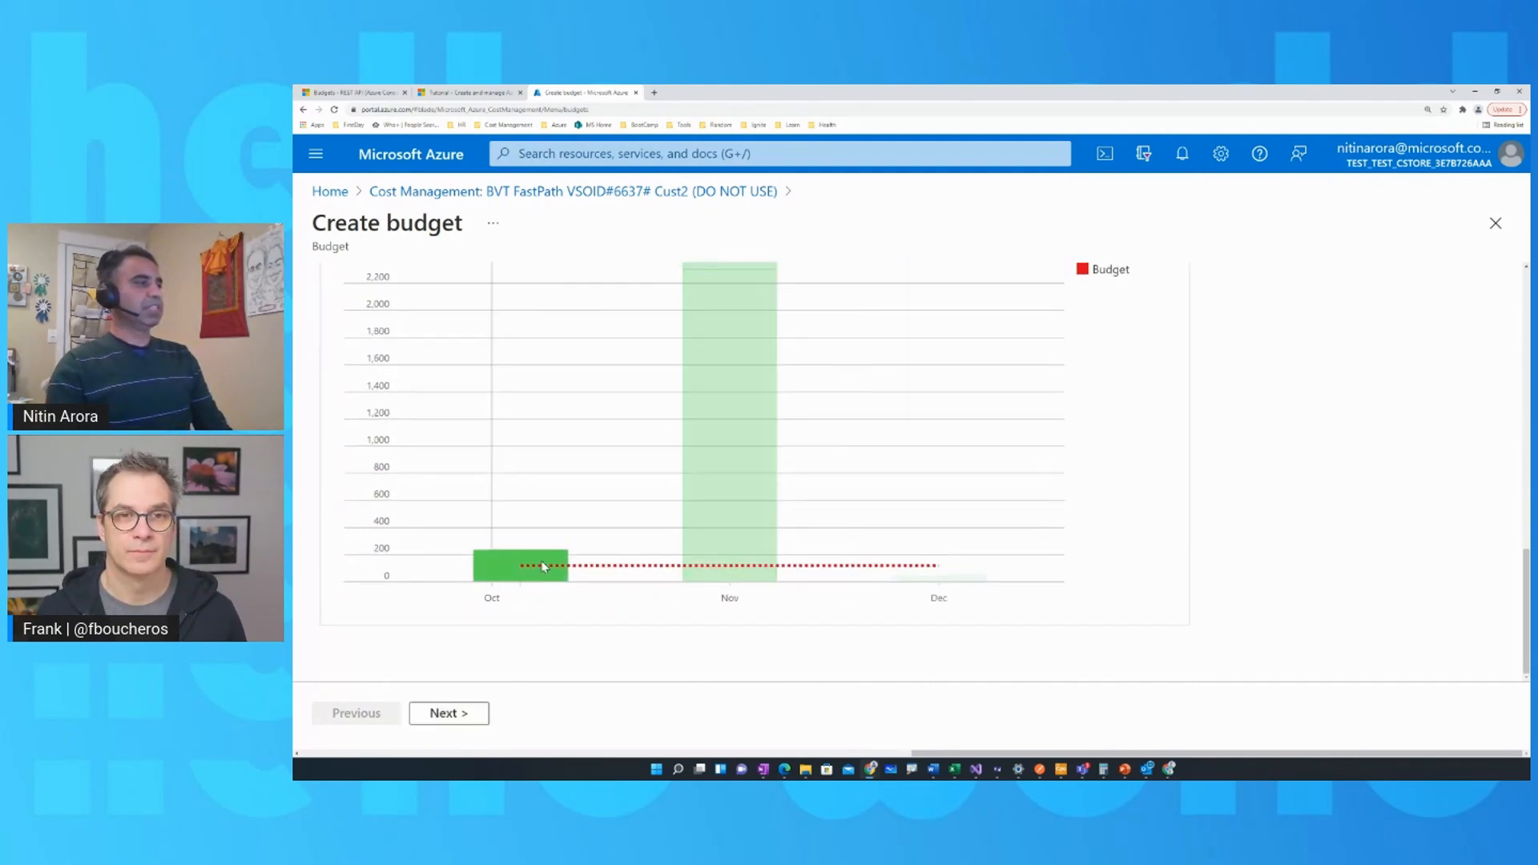
scroll(793, 479, up, 5)
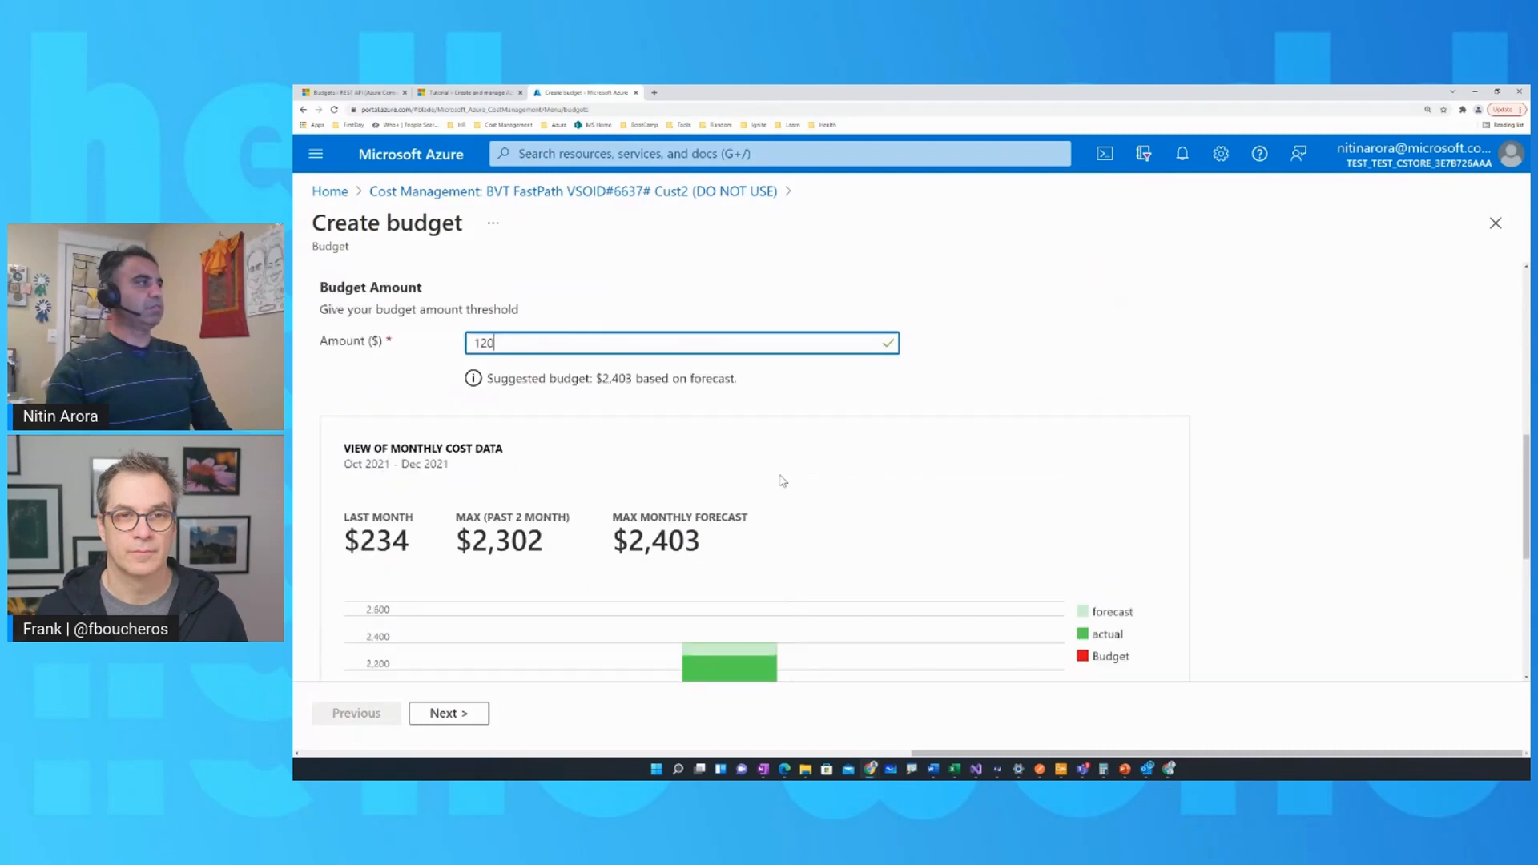
scroll(786, 502, down, 5)
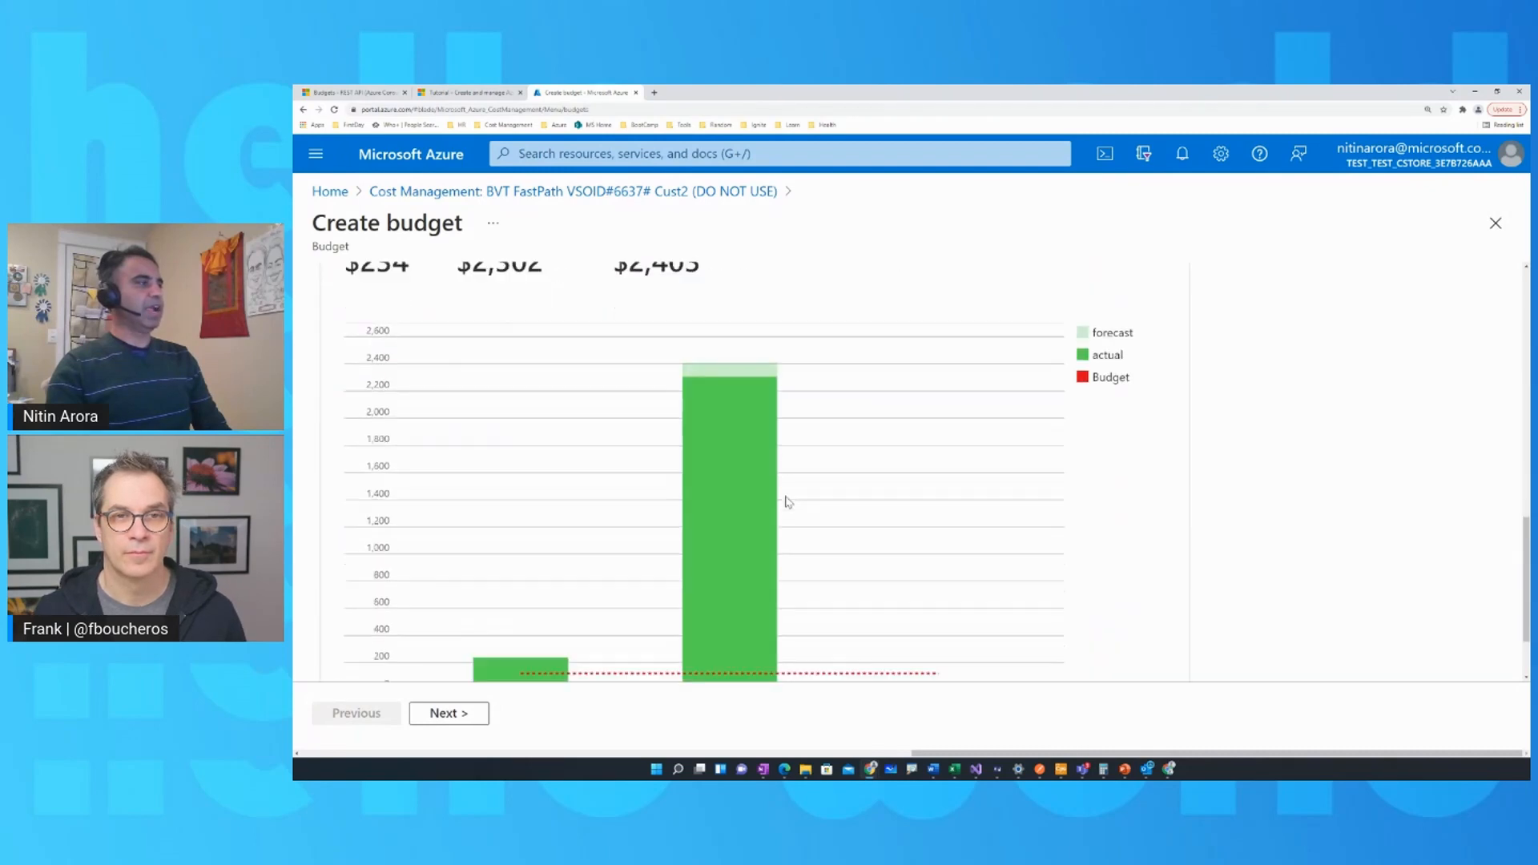
View the alert settings page and return to the budget details to review the monthly cost data.
click(451, 714)
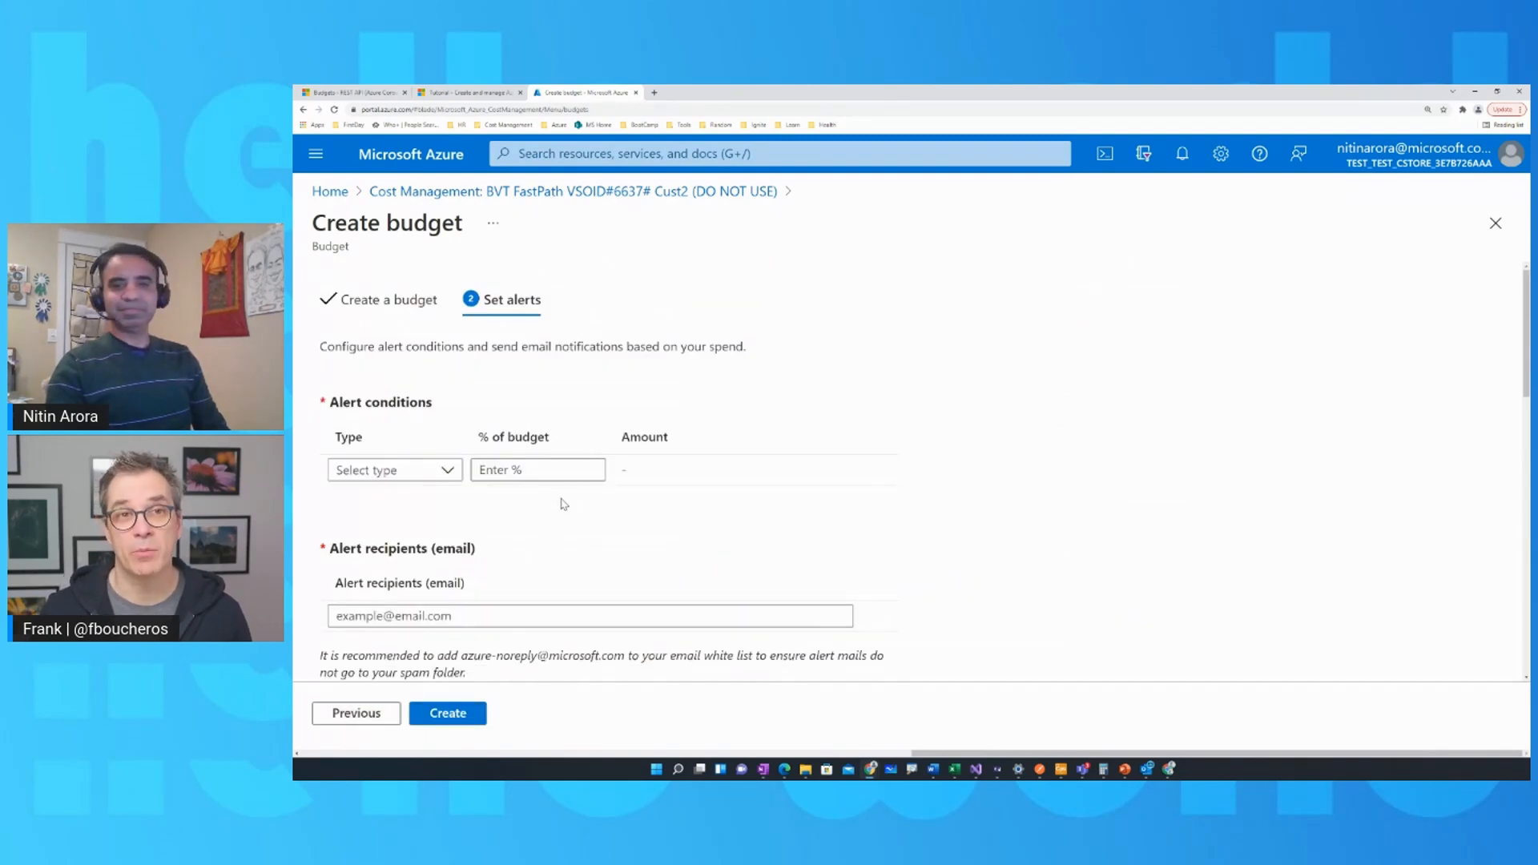
click(350, 712)
scroll(593, 576, down, 5)
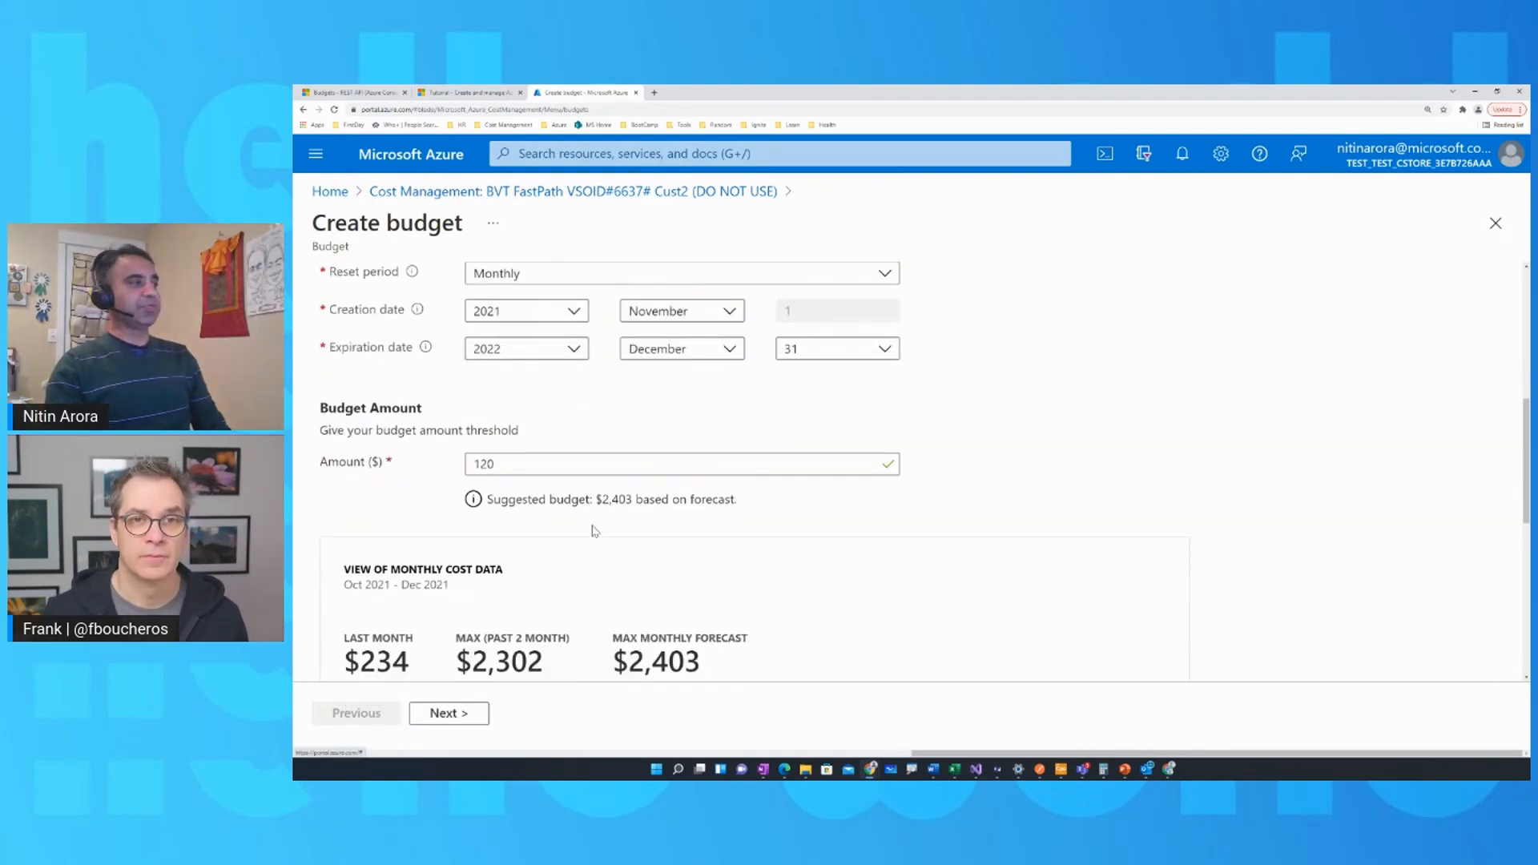
scroll(595, 530, down, 4)
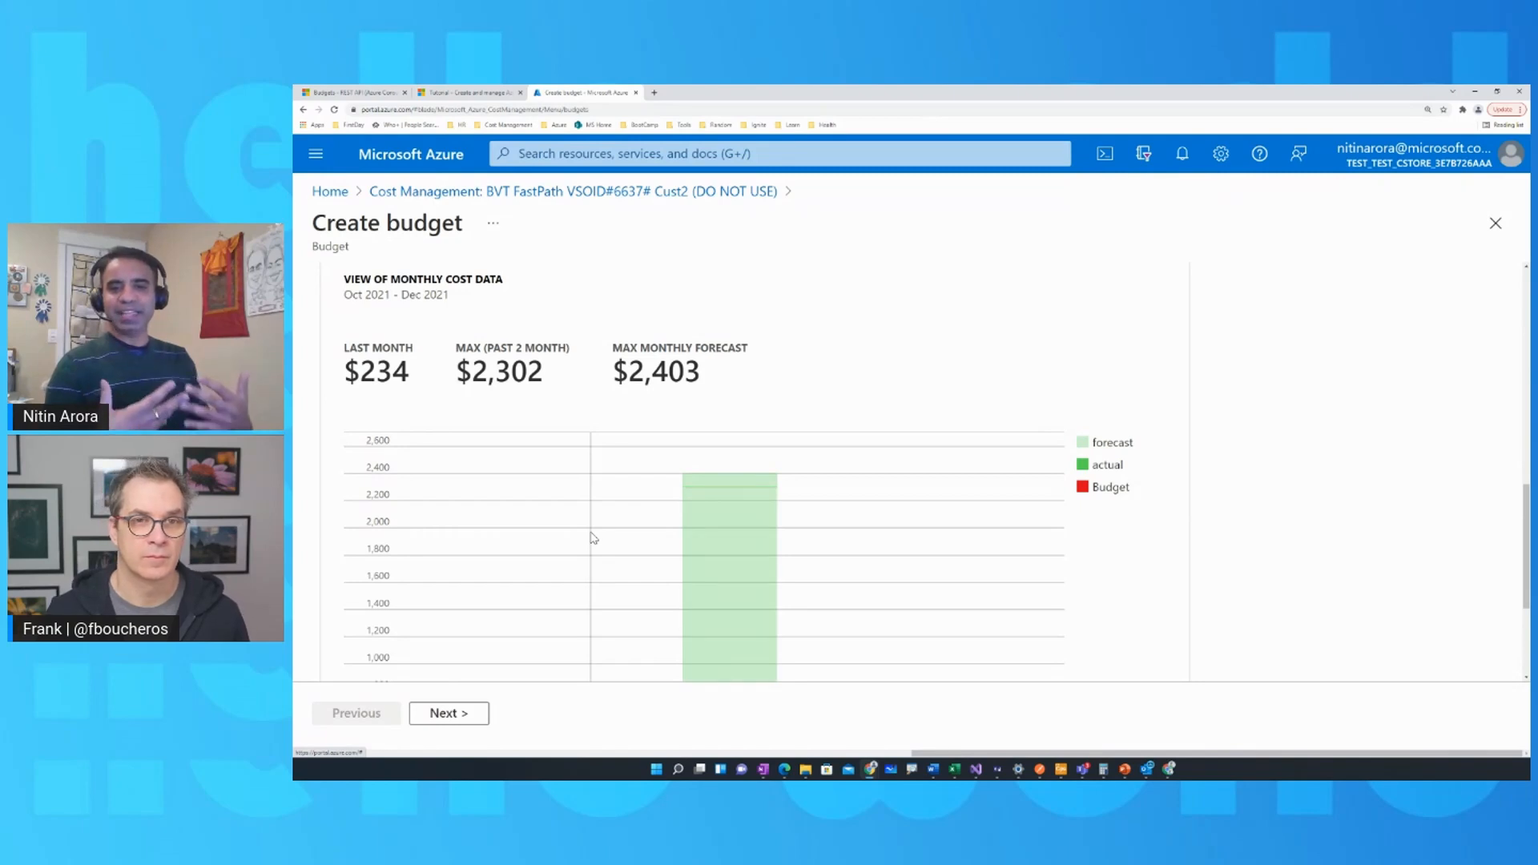
Proceed to the alert settings and add an alert condition of type Actual at 80% of the budget.
scroll(593, 539, down, 3)
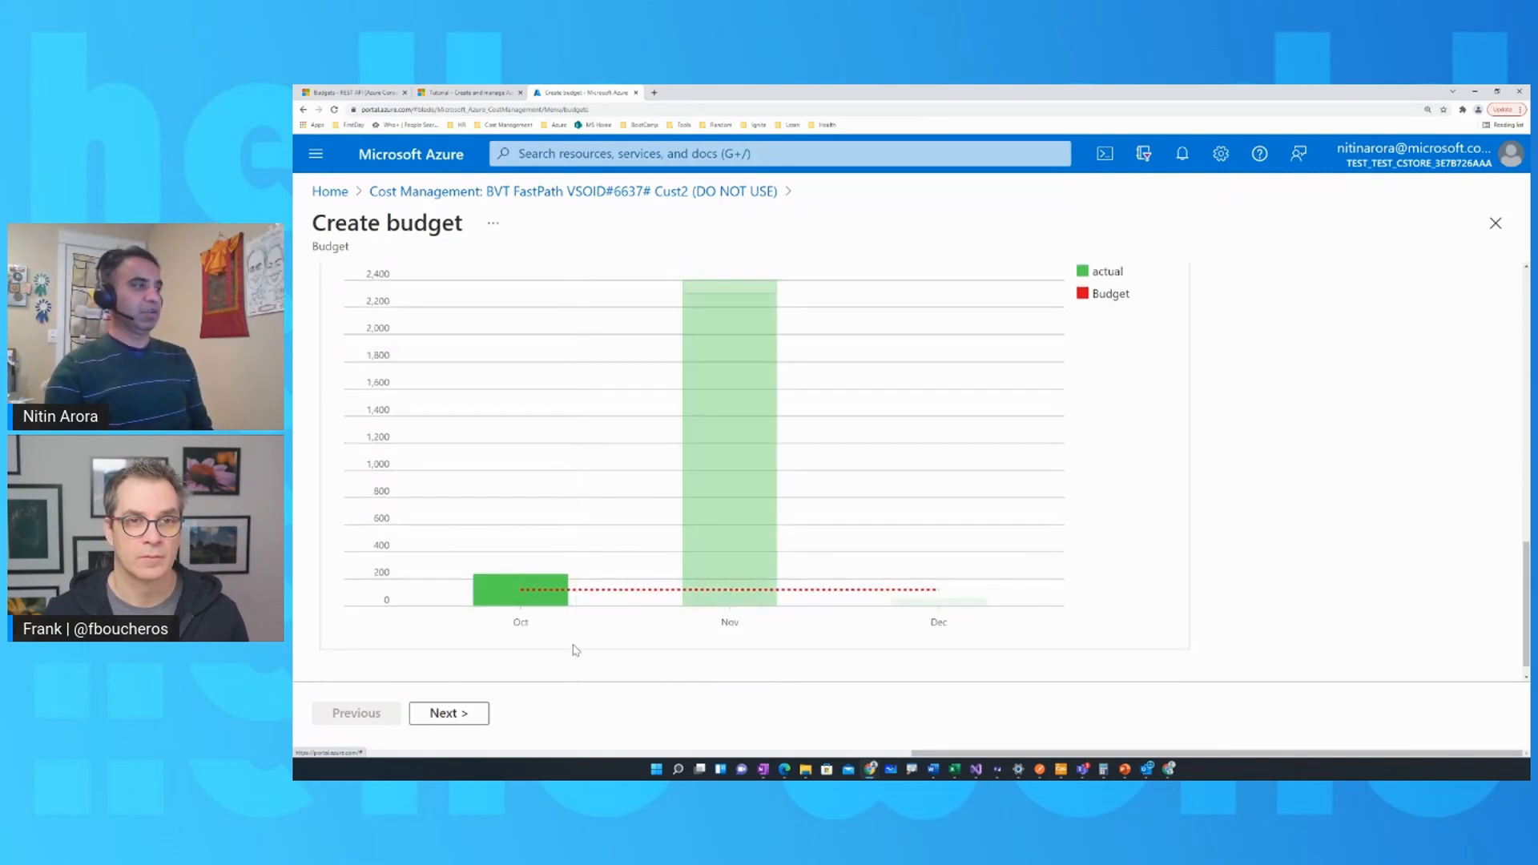
click(442, 716)
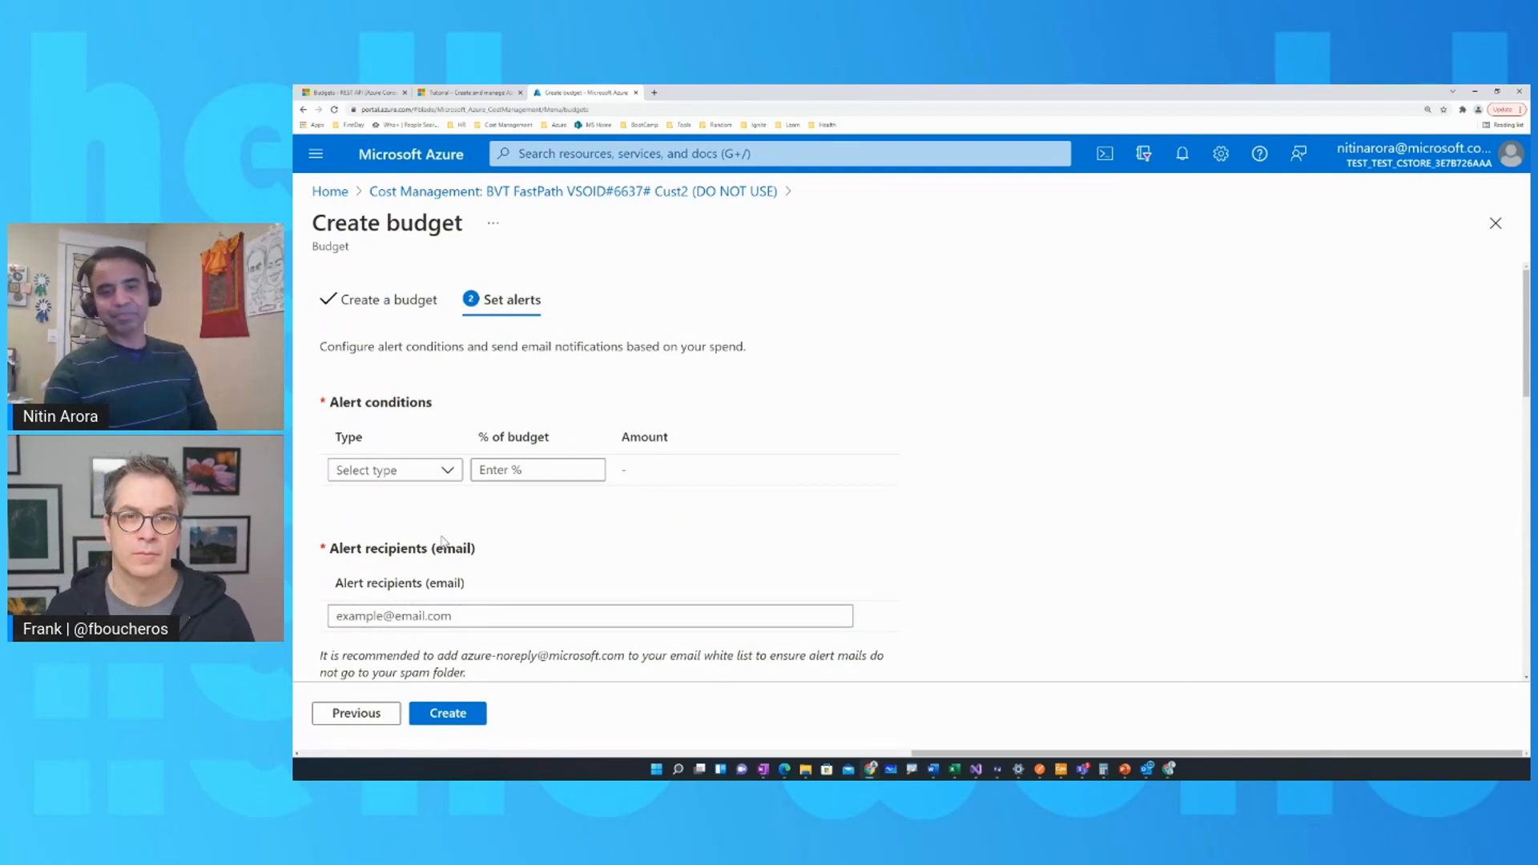
click(452, 472)
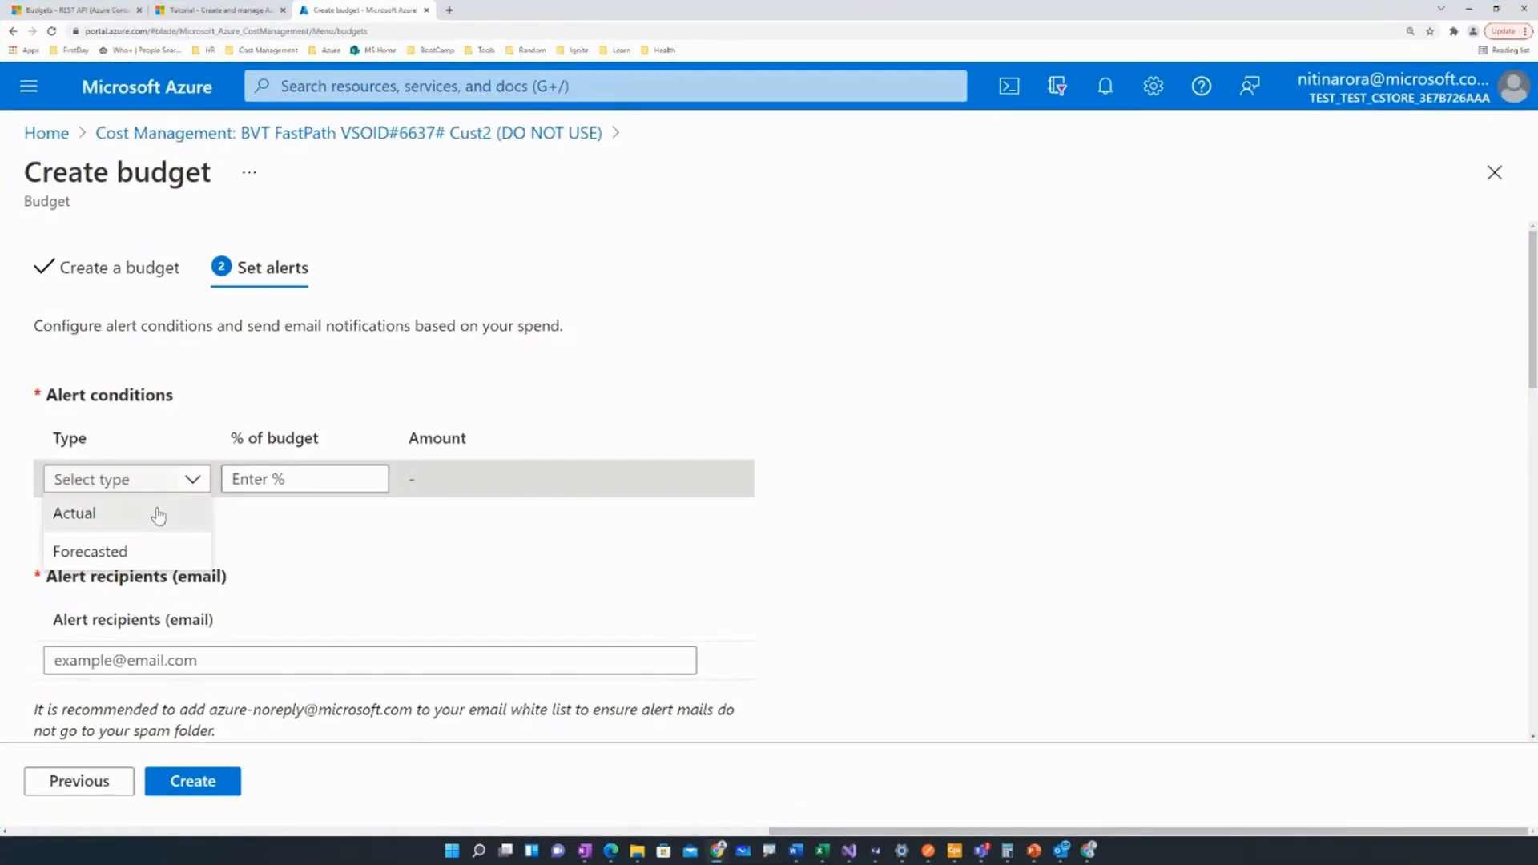
click(158, 514)
click(270, 479)
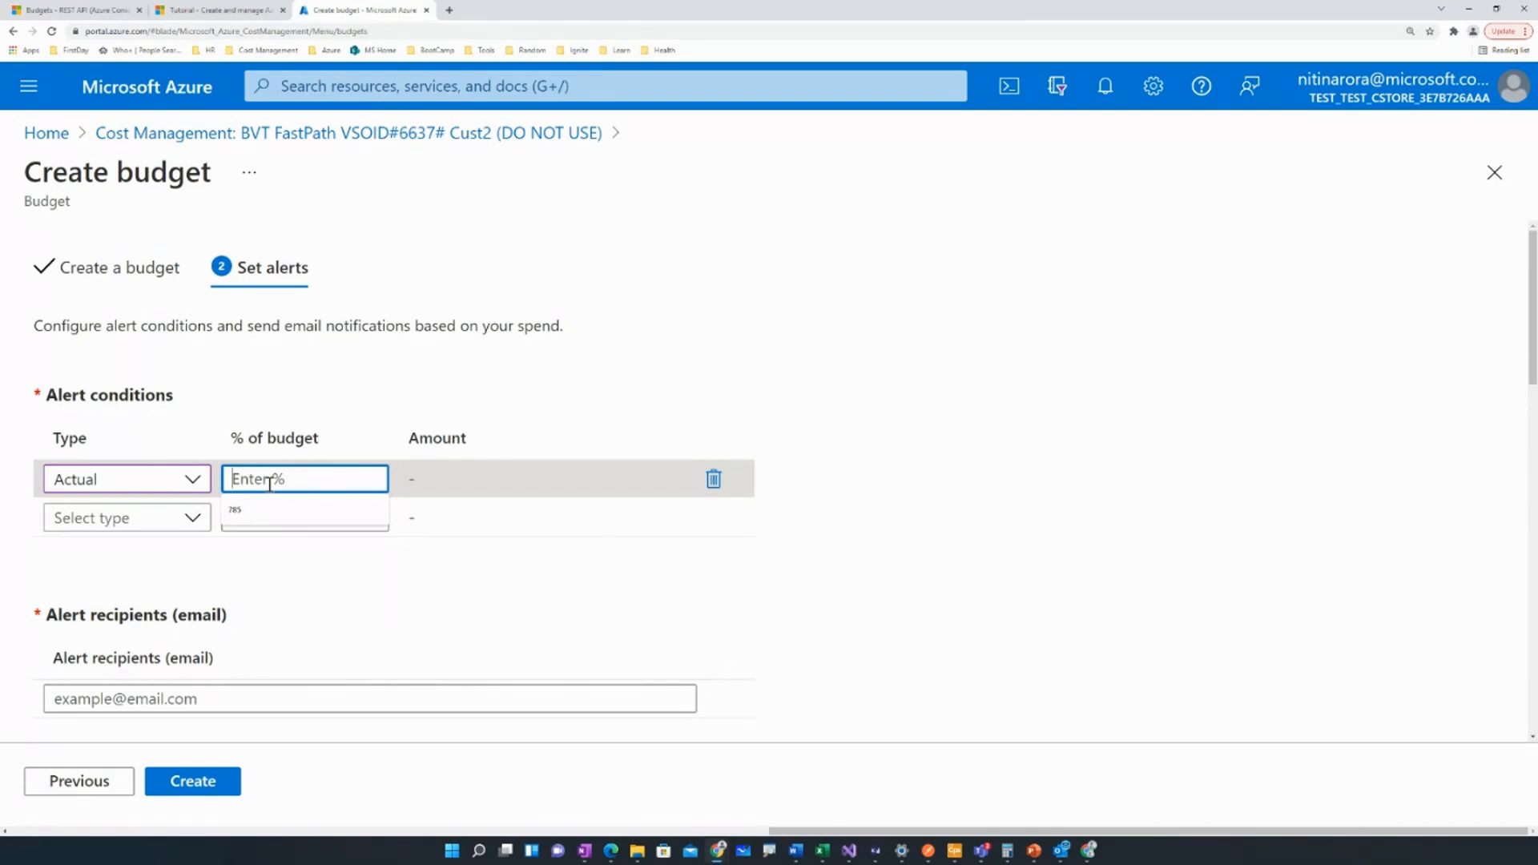
text(100)
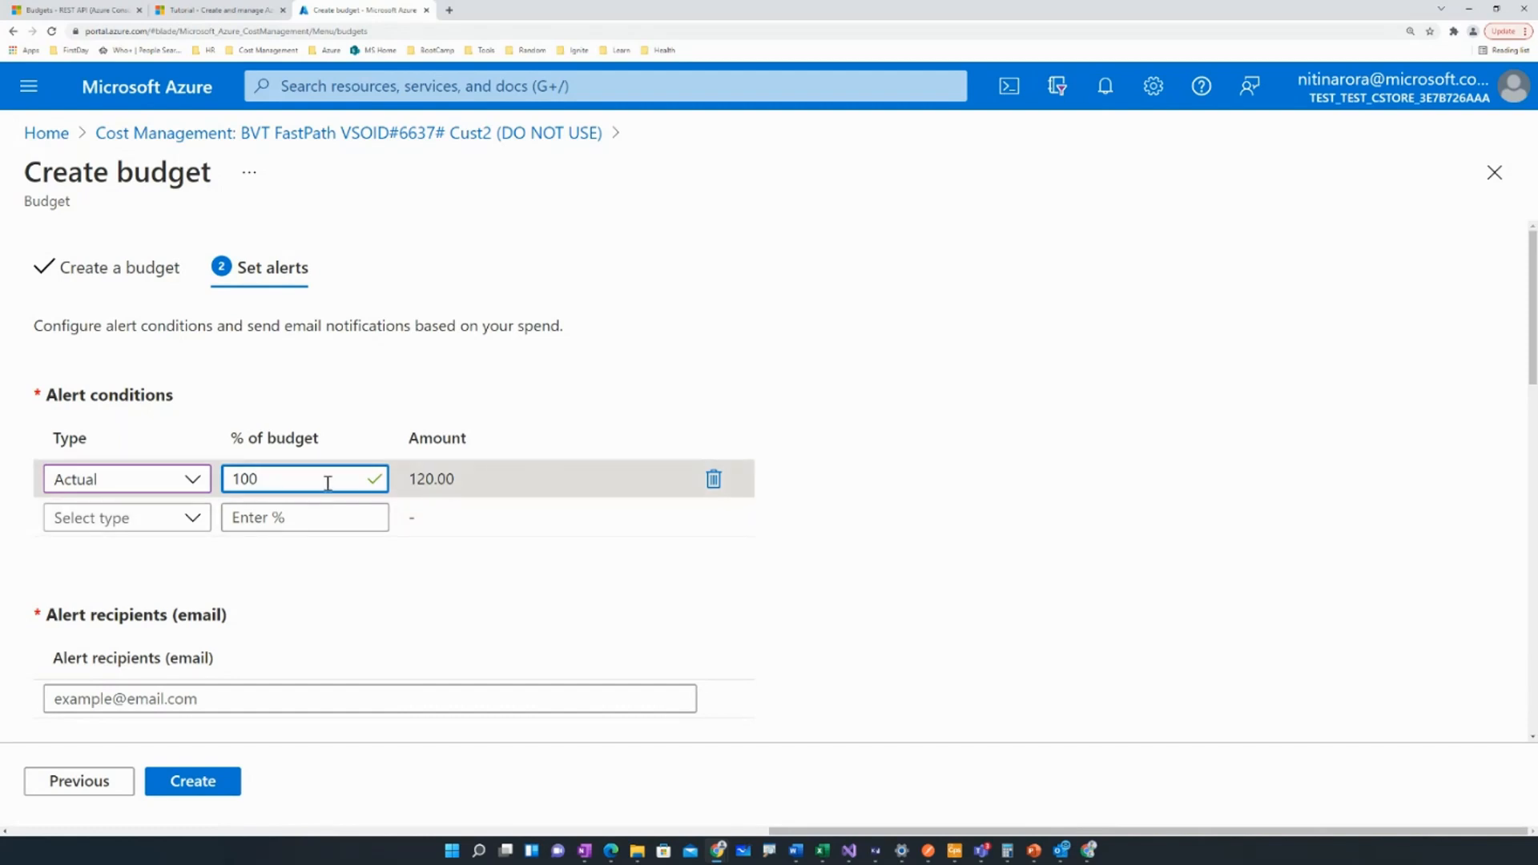
key(BackSpace)
key(BackSpace)
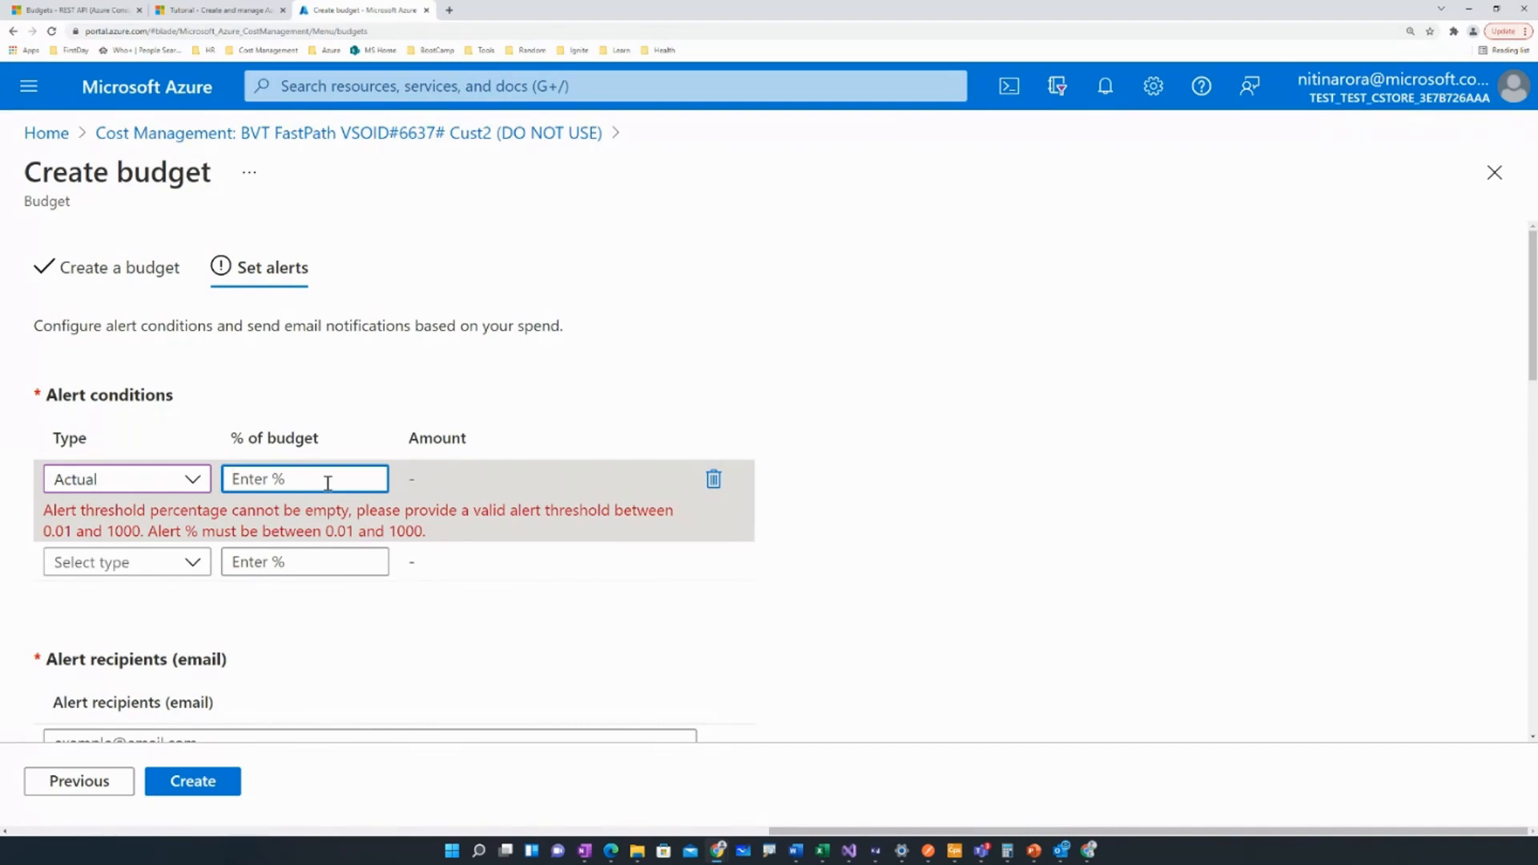
text(80)
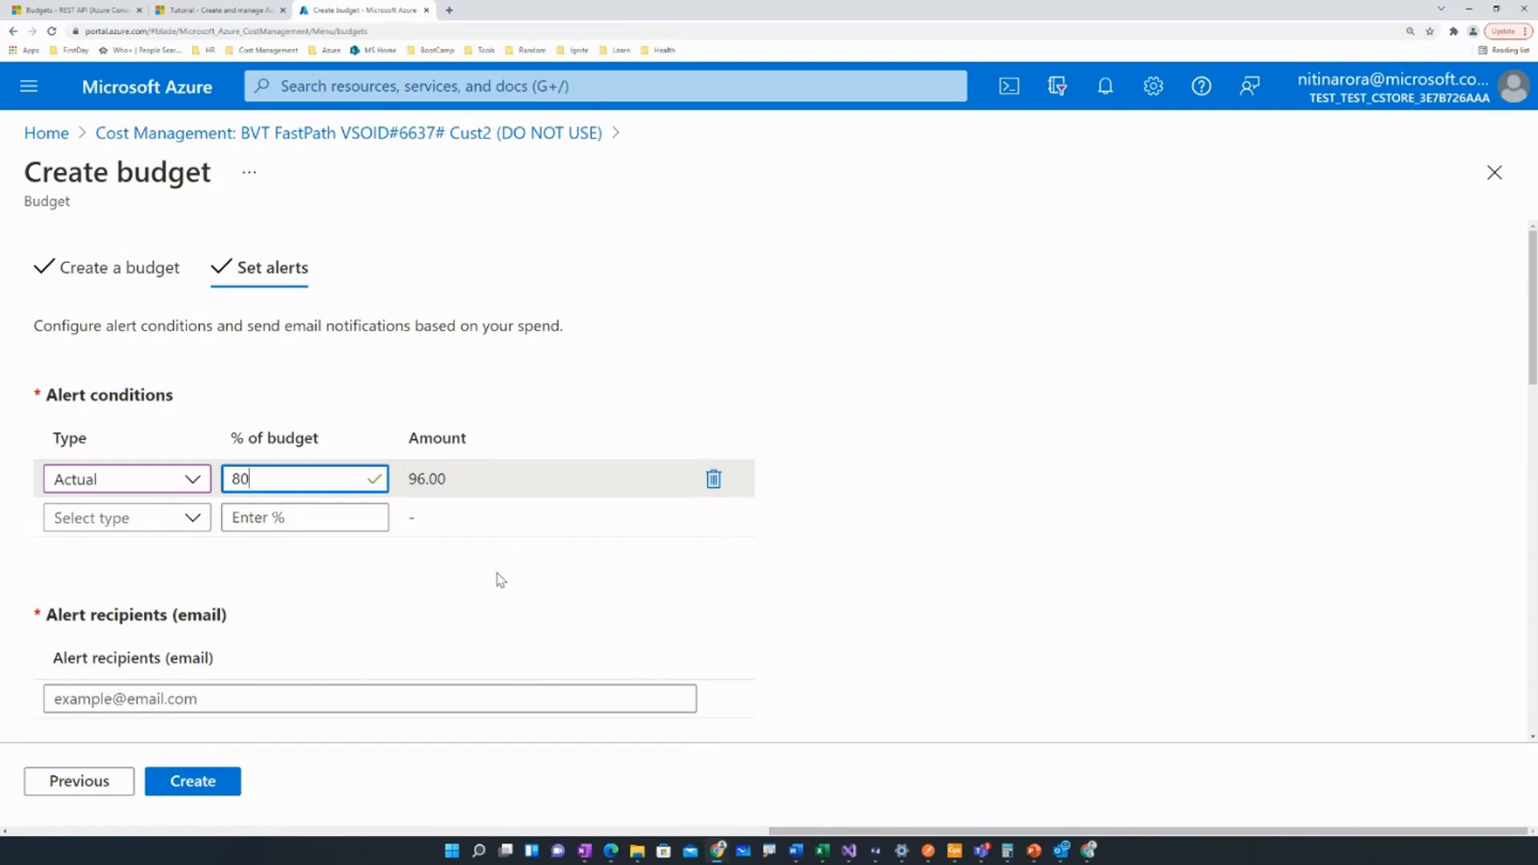
Enter the alert recipient's e-mail address for the budget notifications.
scroll(501, 580, down, 2)
click(456, 581)
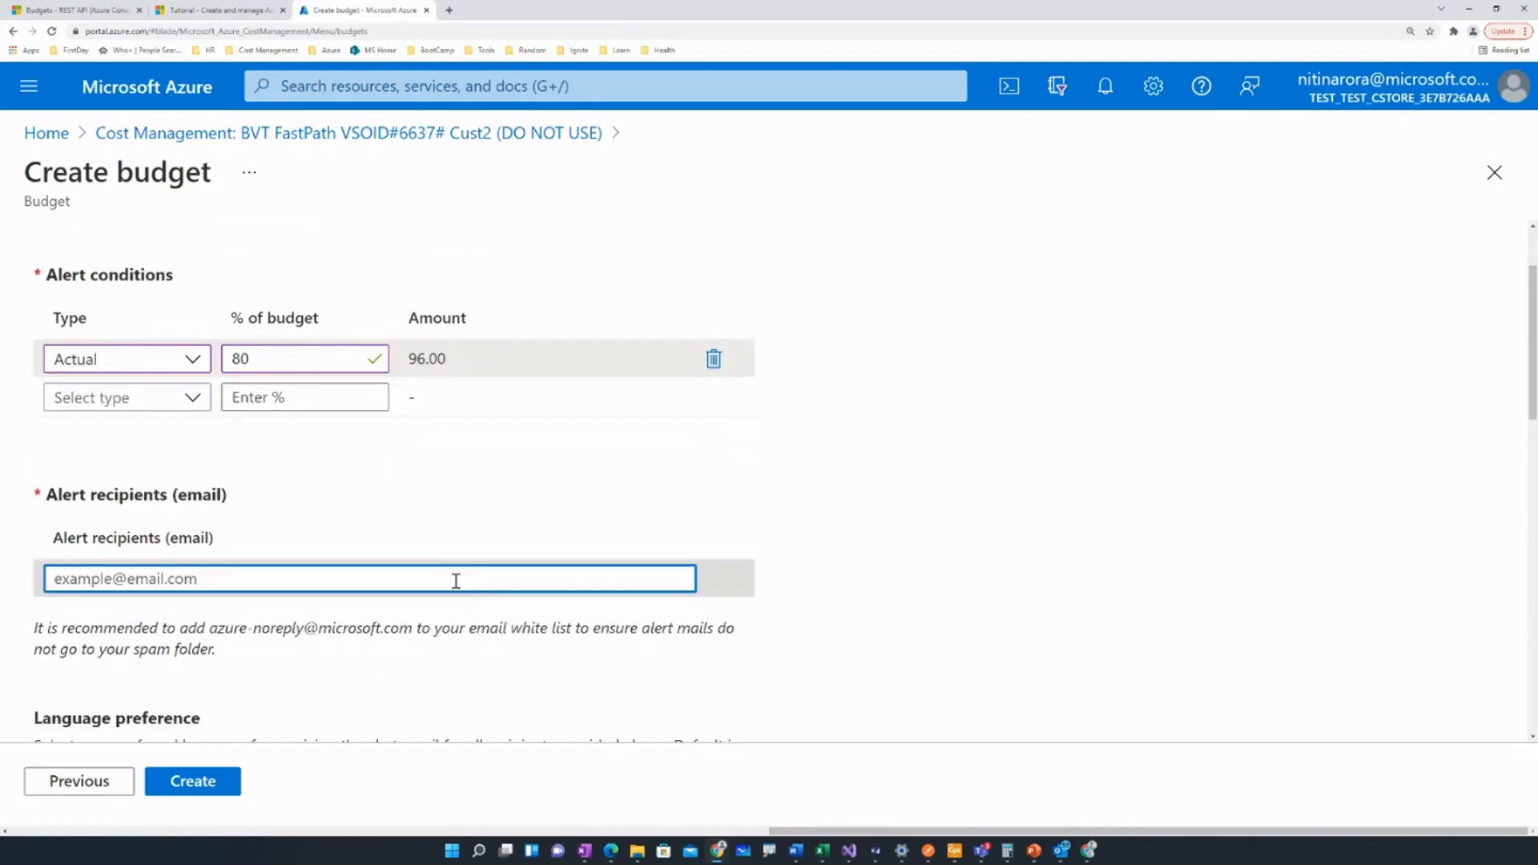
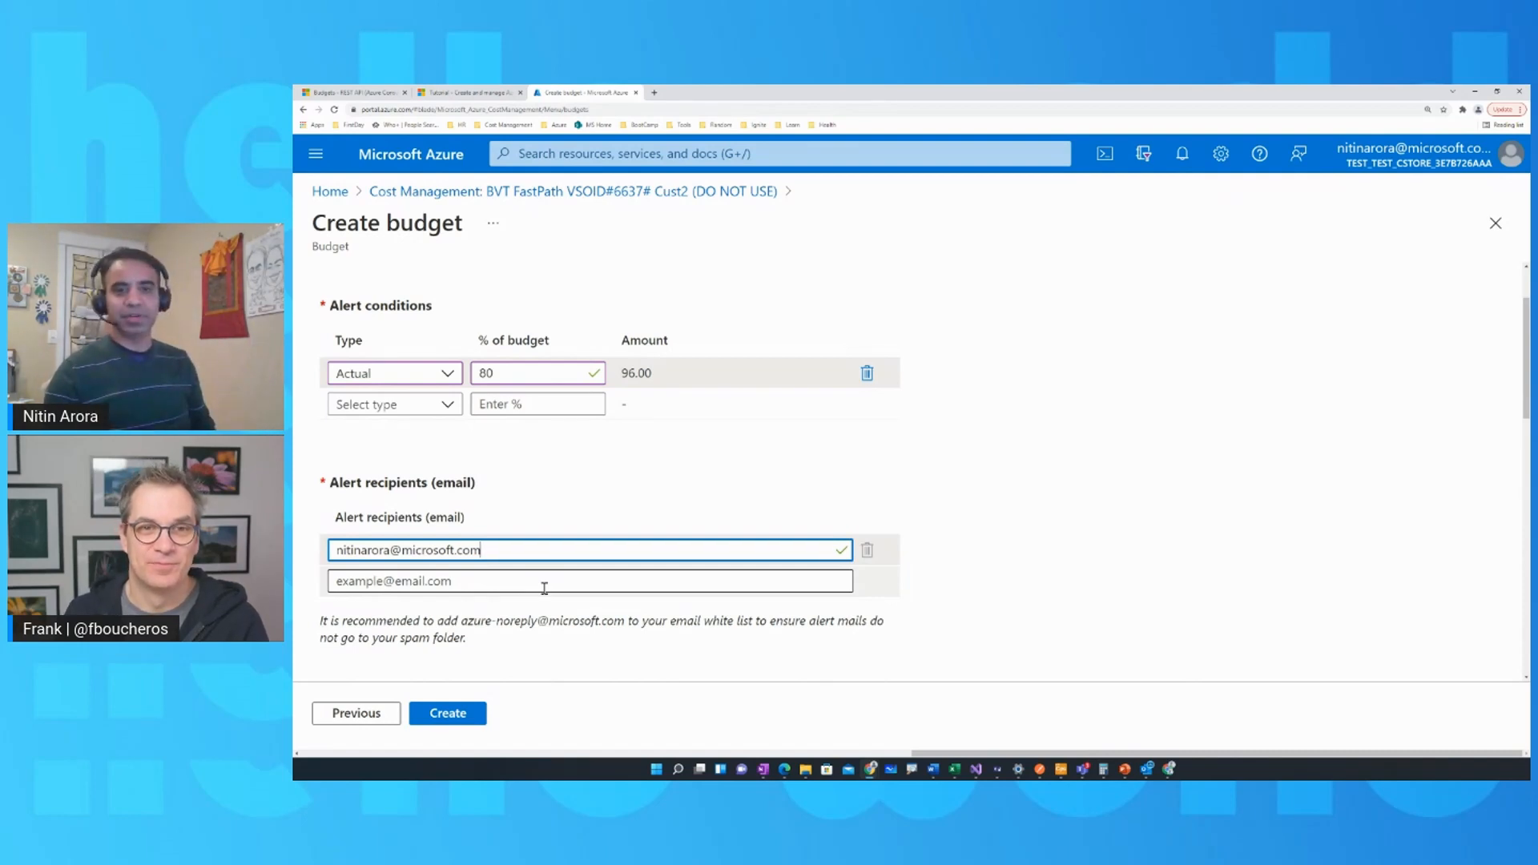
Check the language preference and the cost chart with the alert threshold, and create the budget.
scroll(591, 628, down, 2)
scroll(591, 629, down, 3)
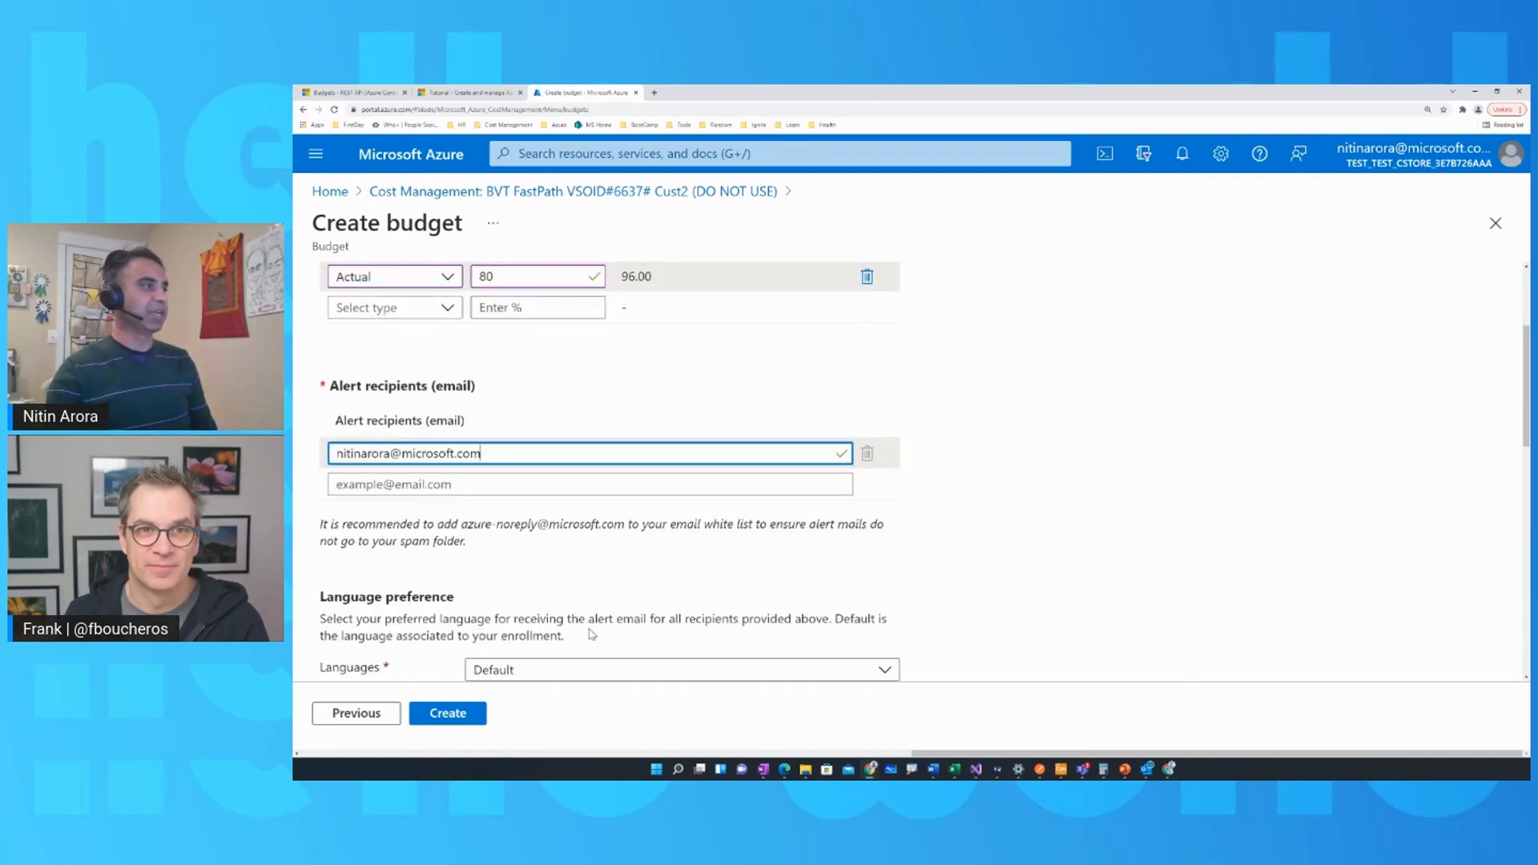
scroll(553, 617, down, 3)
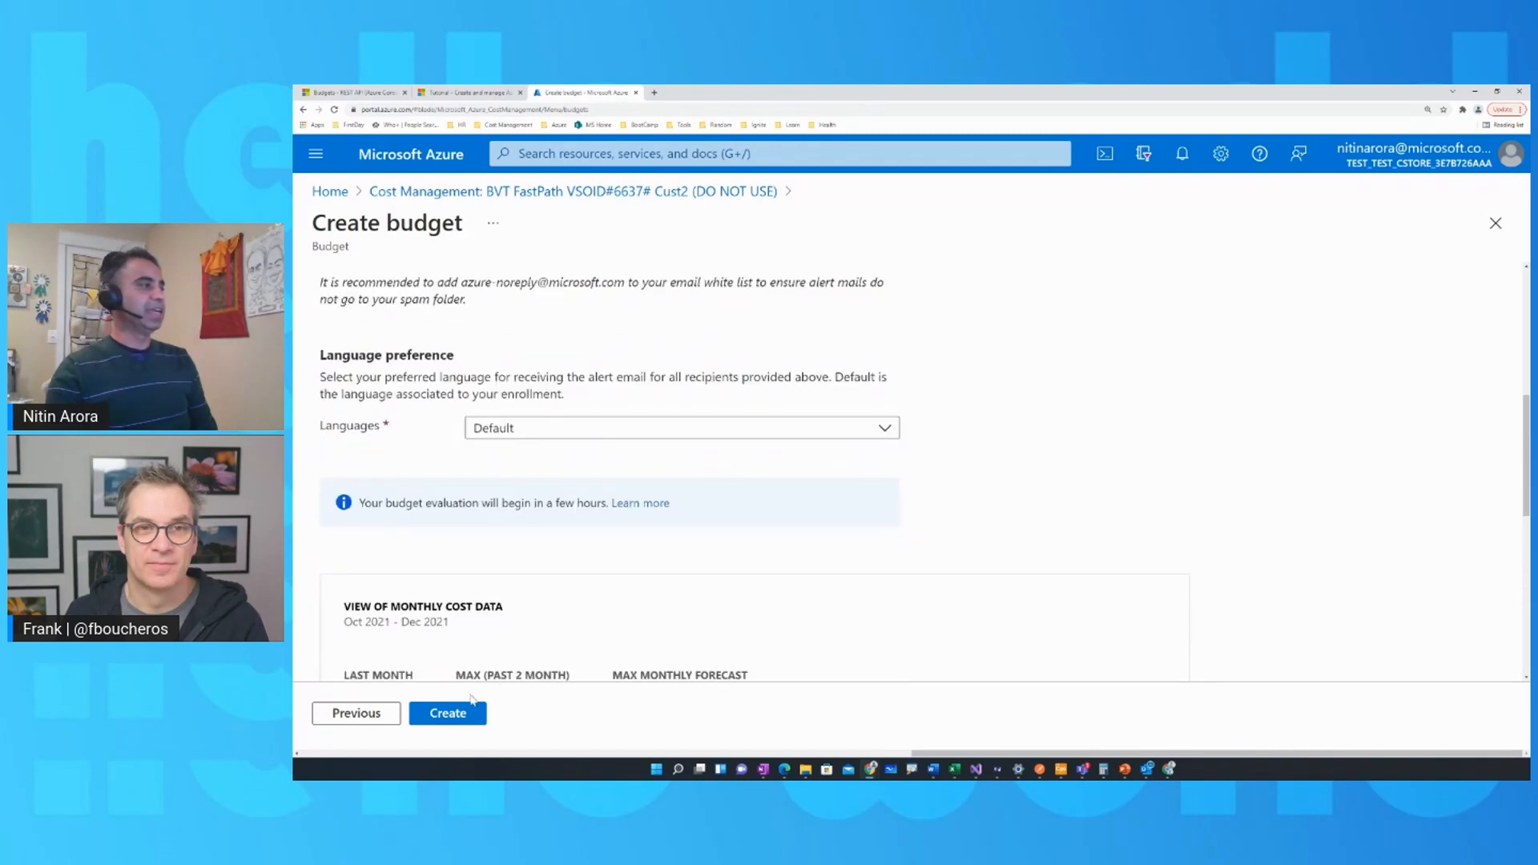
scroll(541, 613, down, 8)
scroll(541, 613, down, 1)
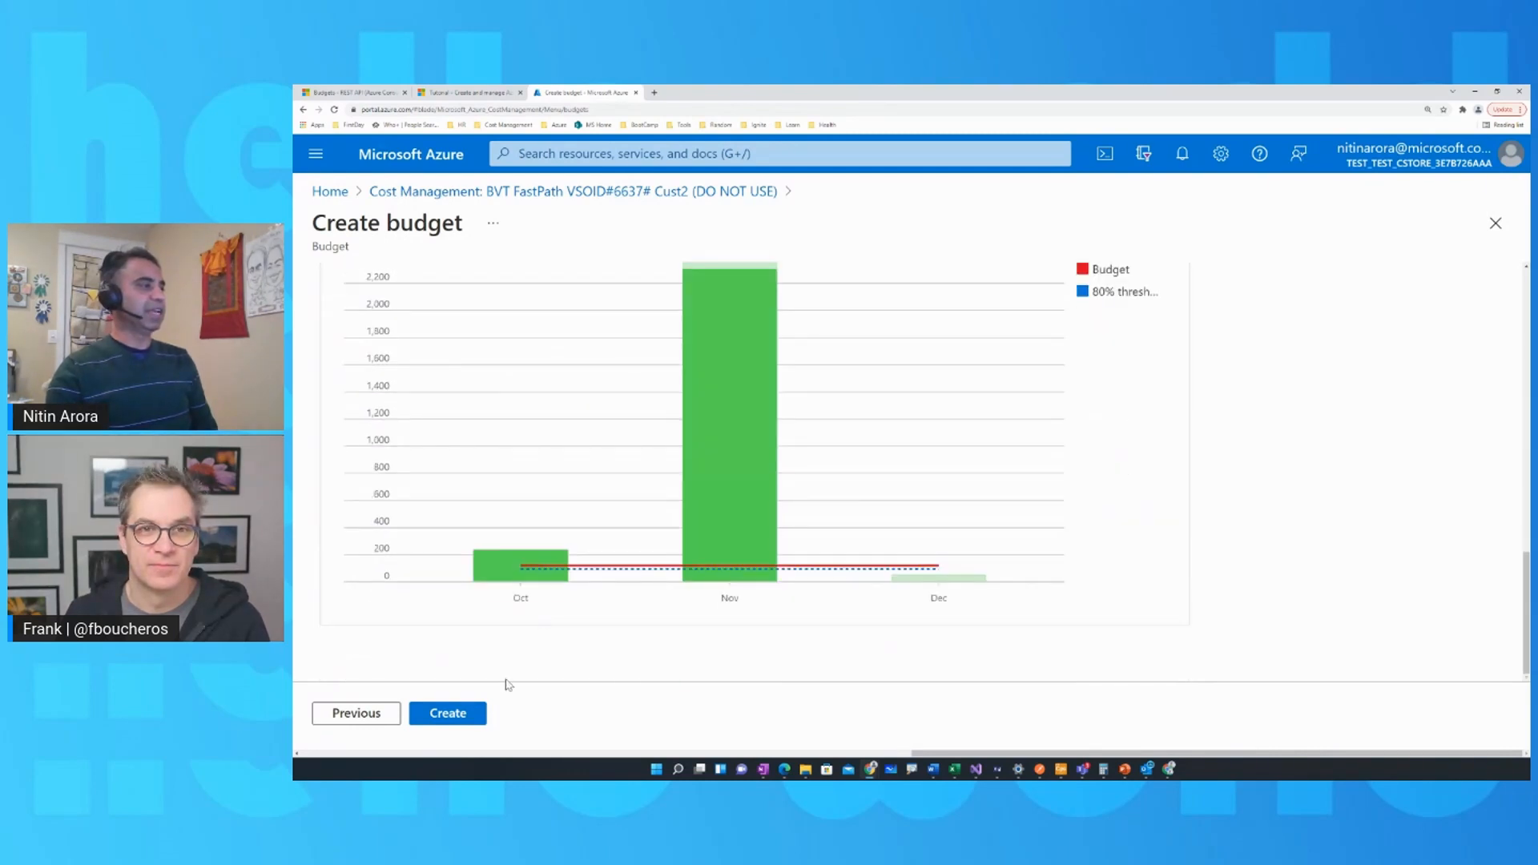
click(449, 714)
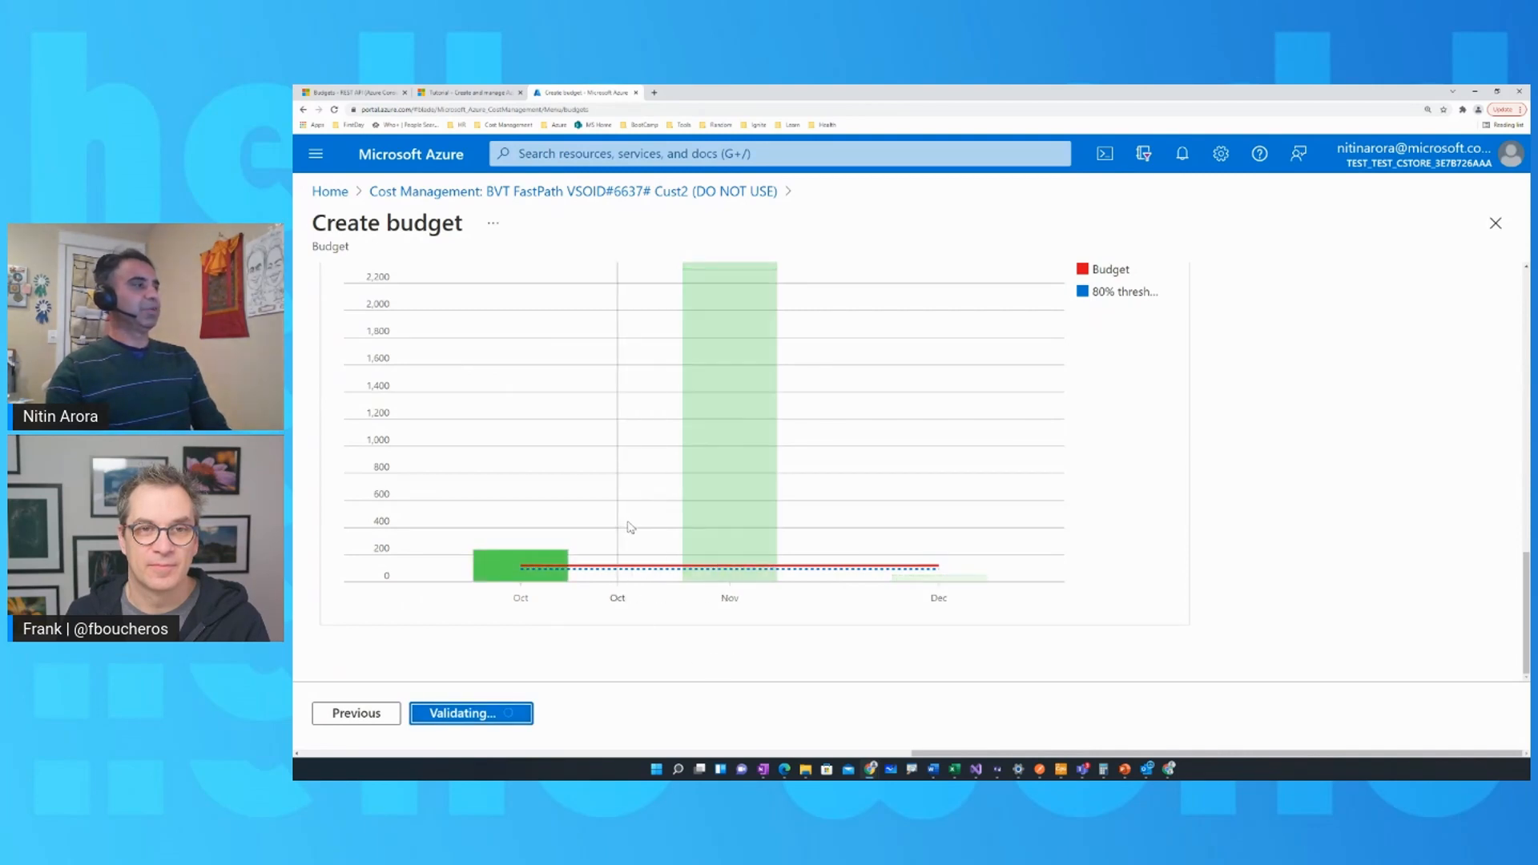
scroll(721, 561, down, 1)
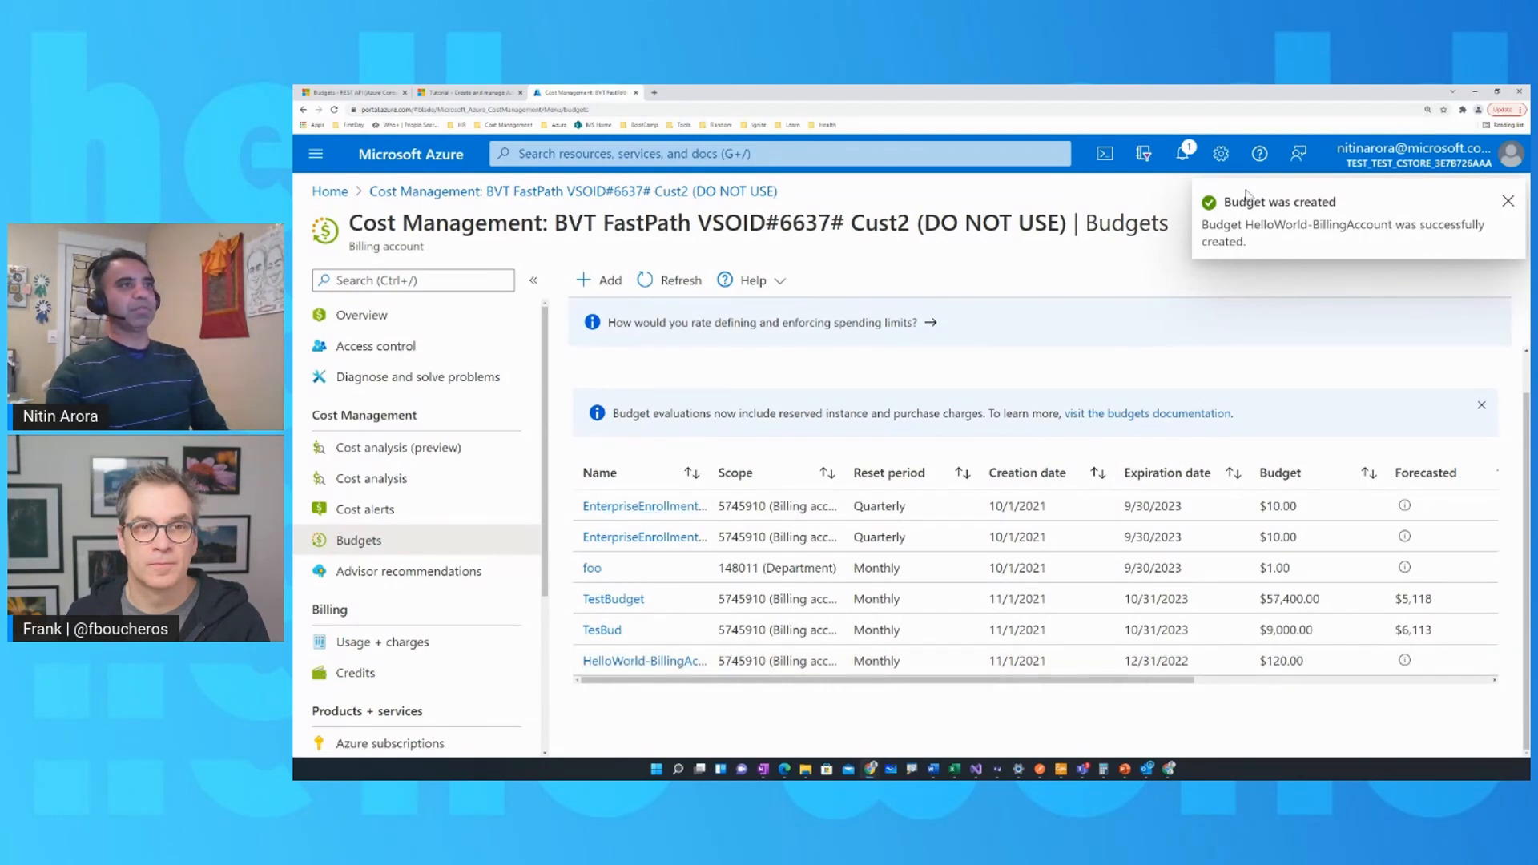
Open the HelloWorld-BillingAccount budget and review its summary and alert conditions.
click(651, 662)
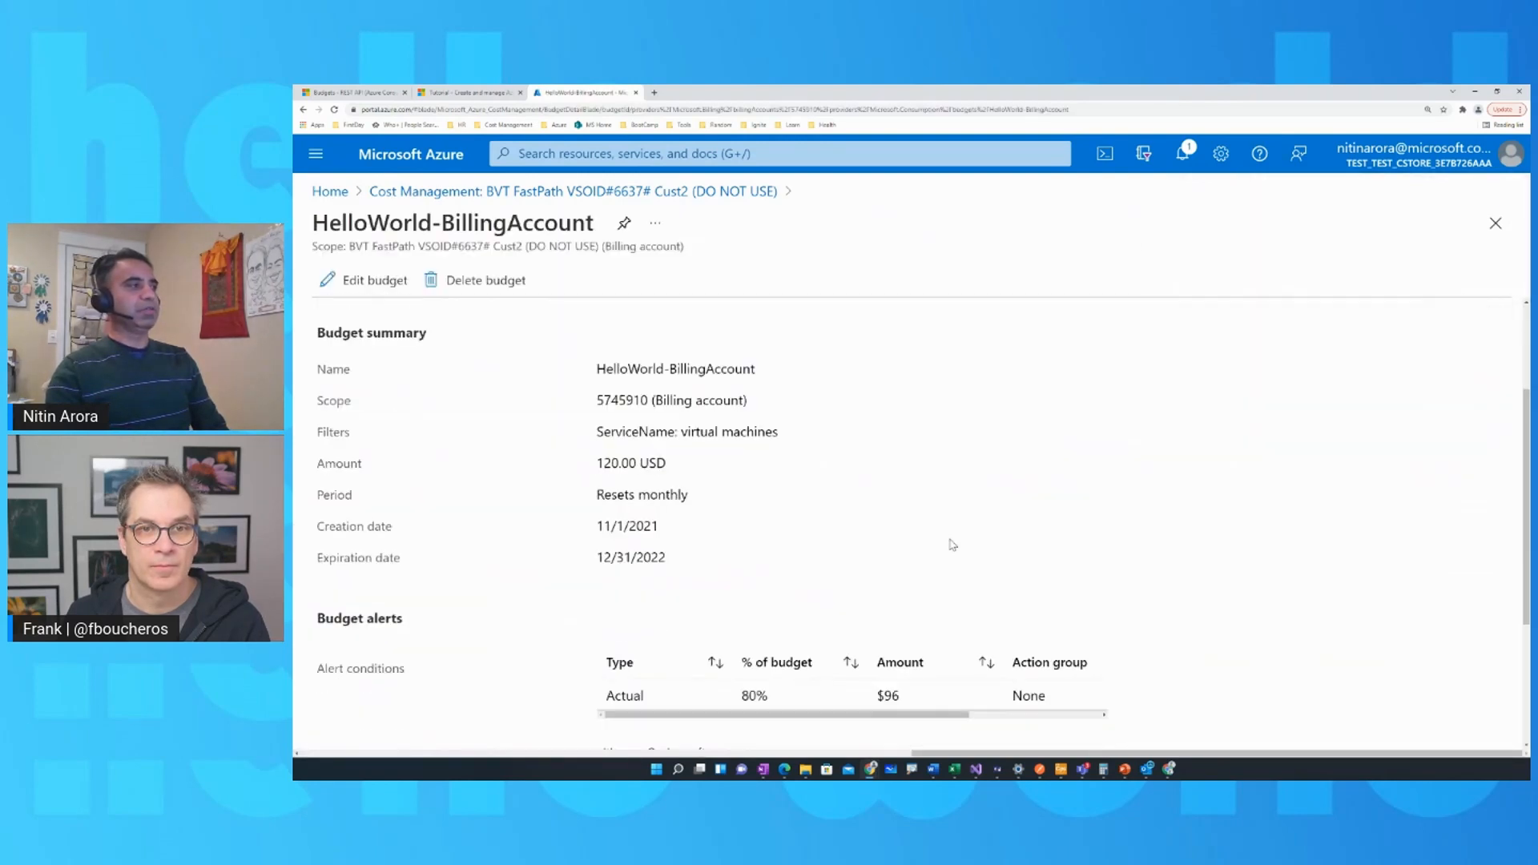
scroll(951, 545, down, 2)
scroll(961, 591, up, 4)
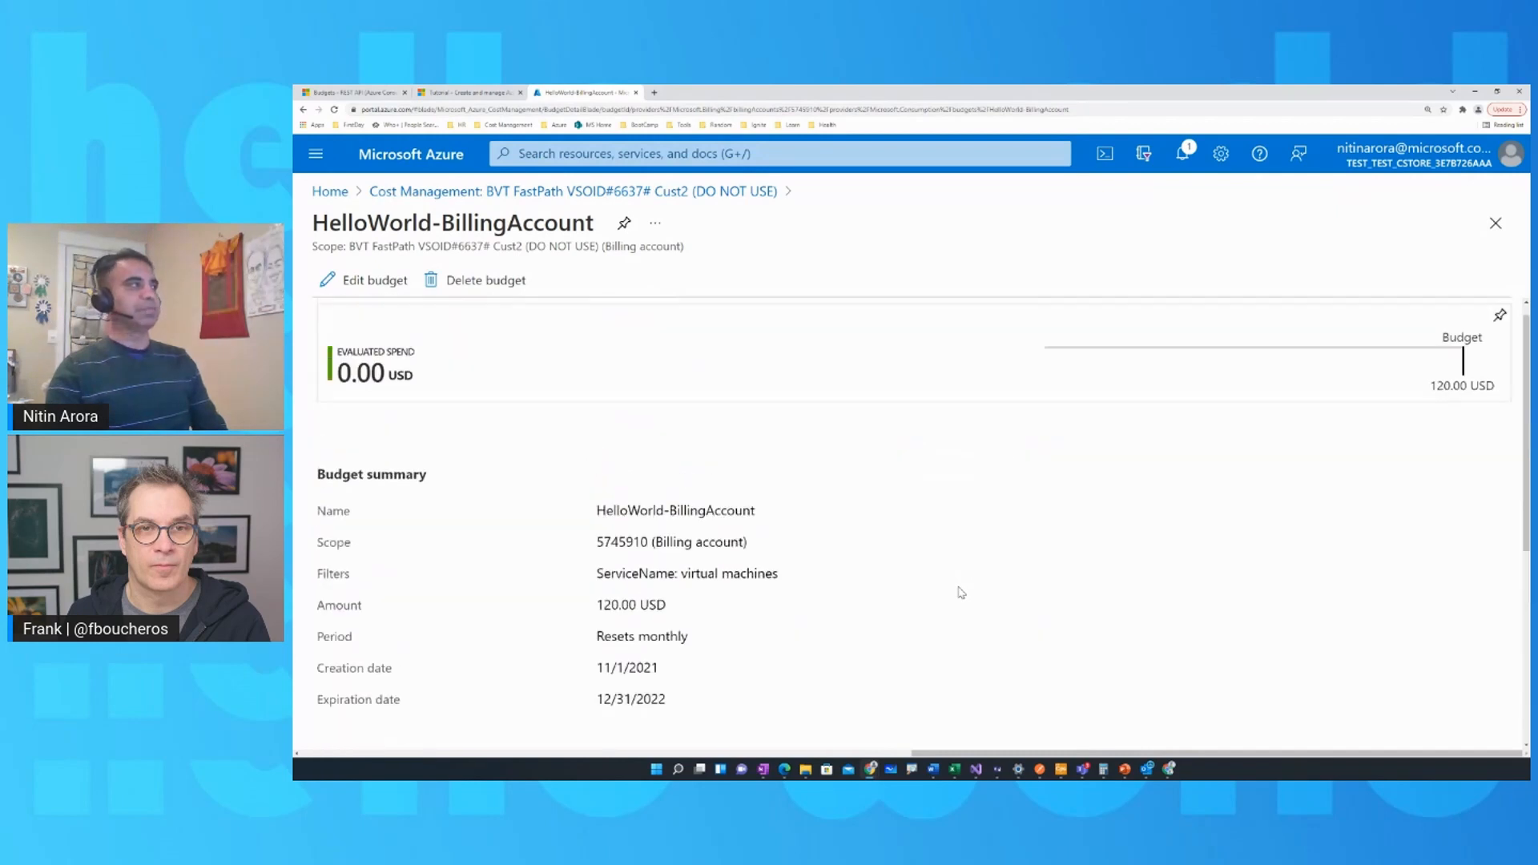
scroll(961, 593, up, 1)
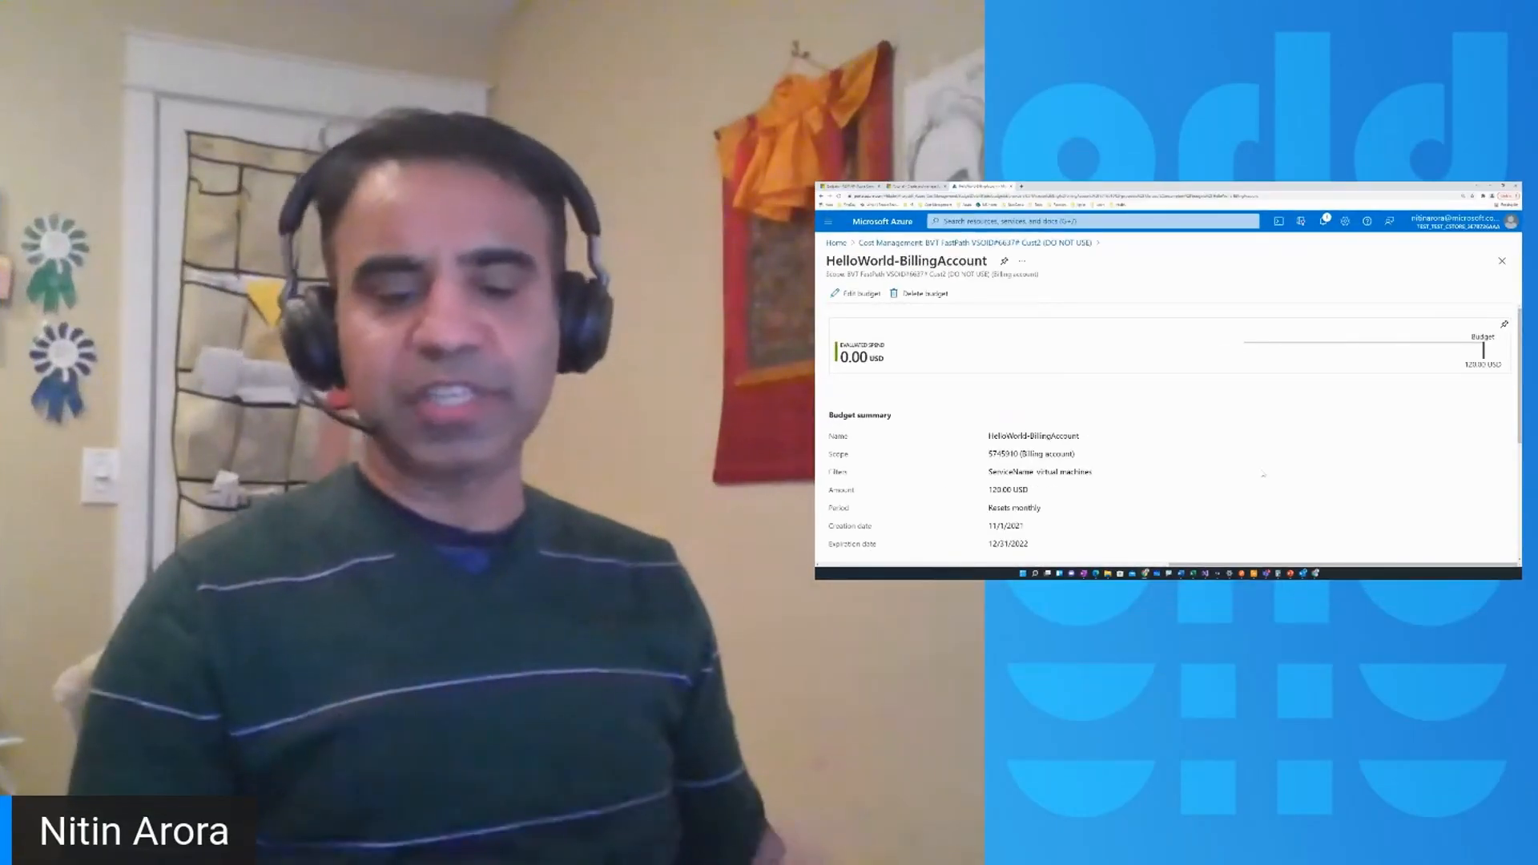
Switch to the browser window with the Pay-As-You-Go subscription's budgets and start a new budget named BudgetSub-AG.
click(1316, 574)
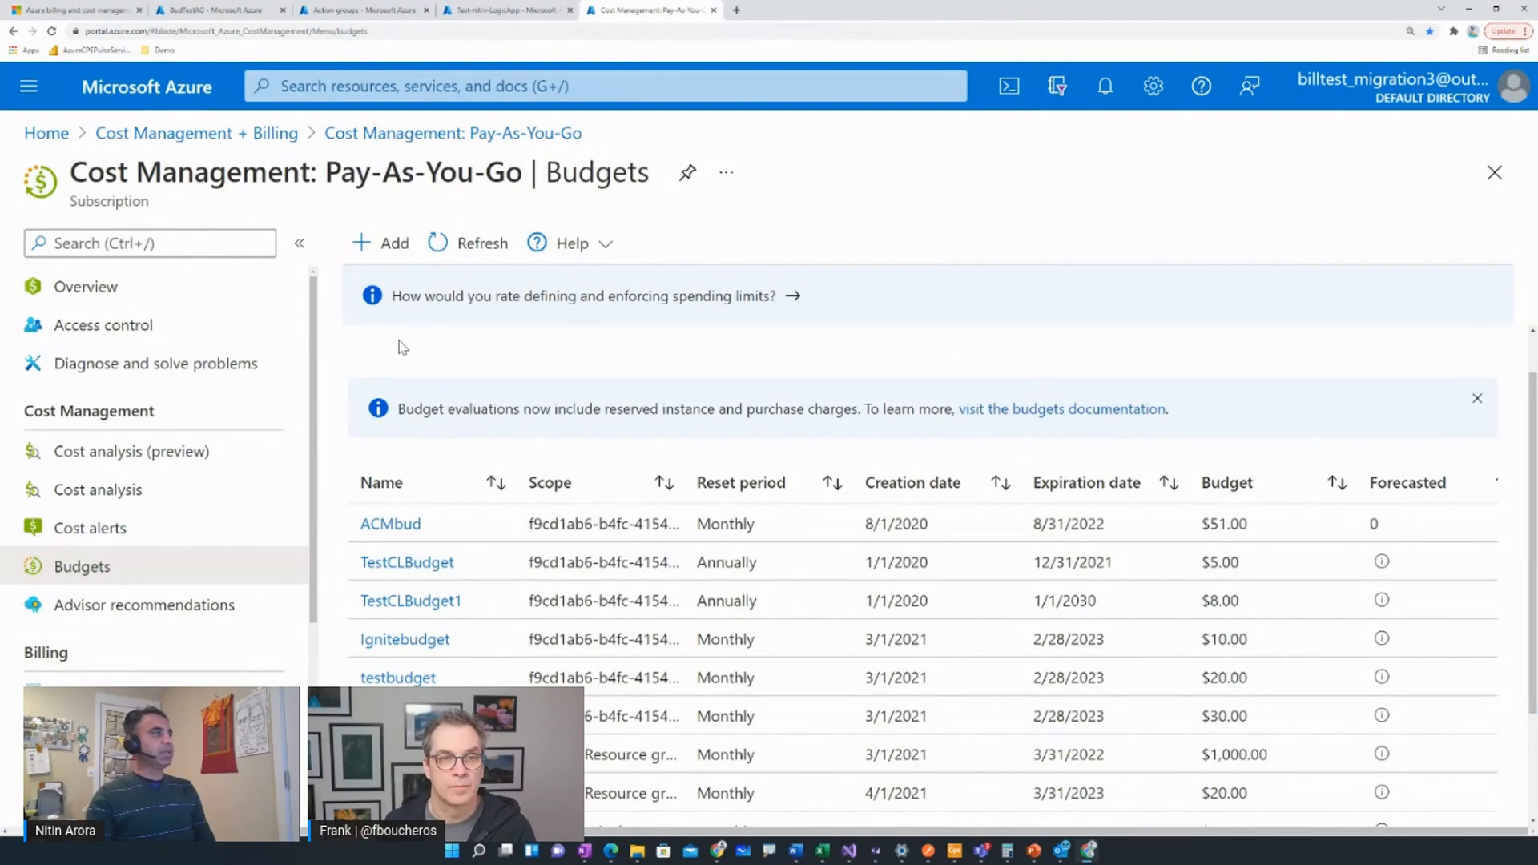
click(393, 257)
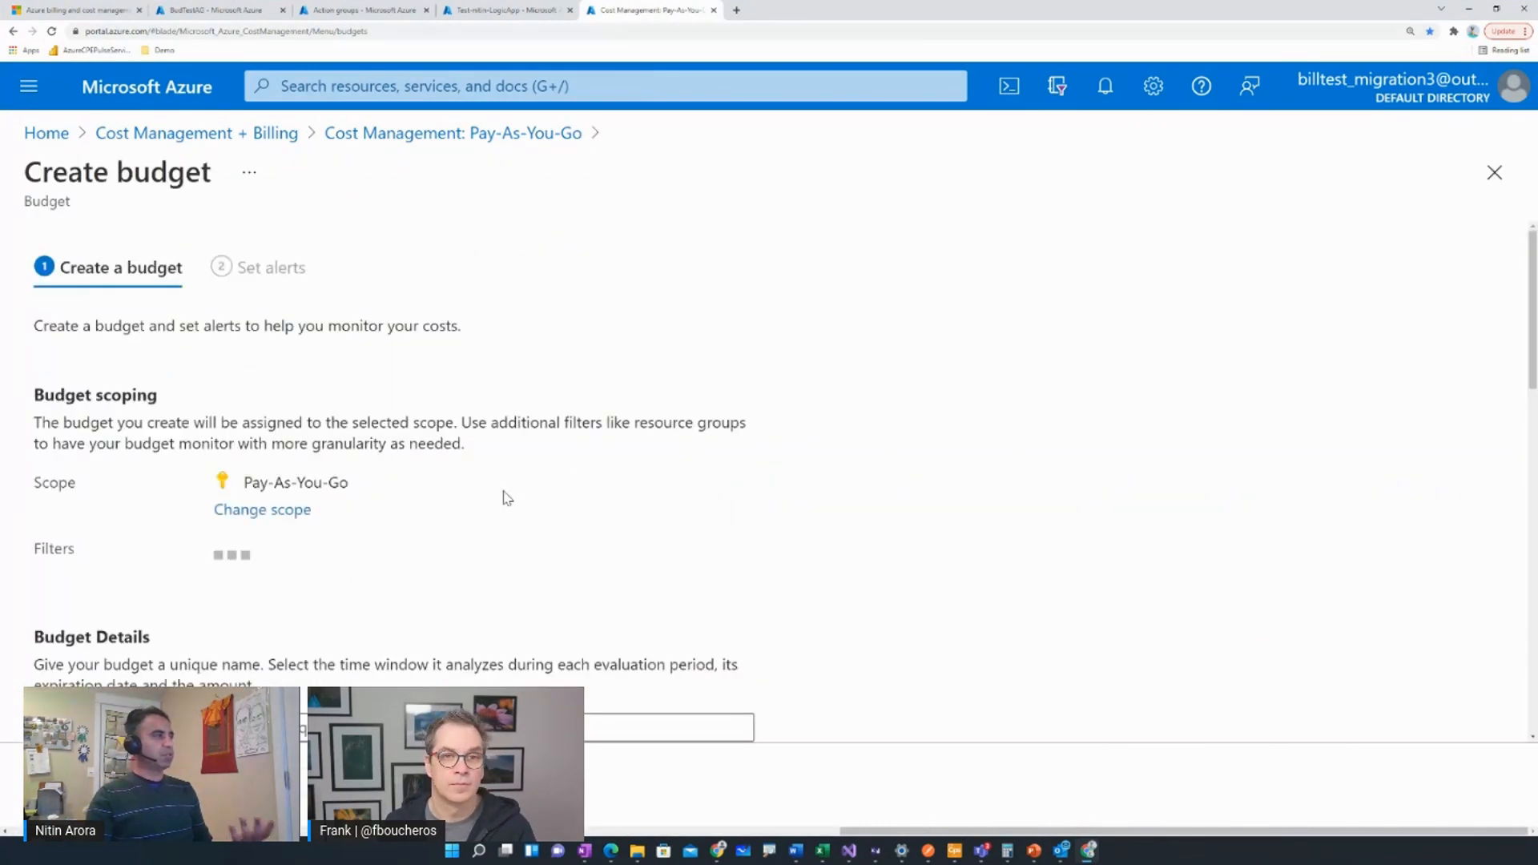
scroll(463, 505, down, 2)
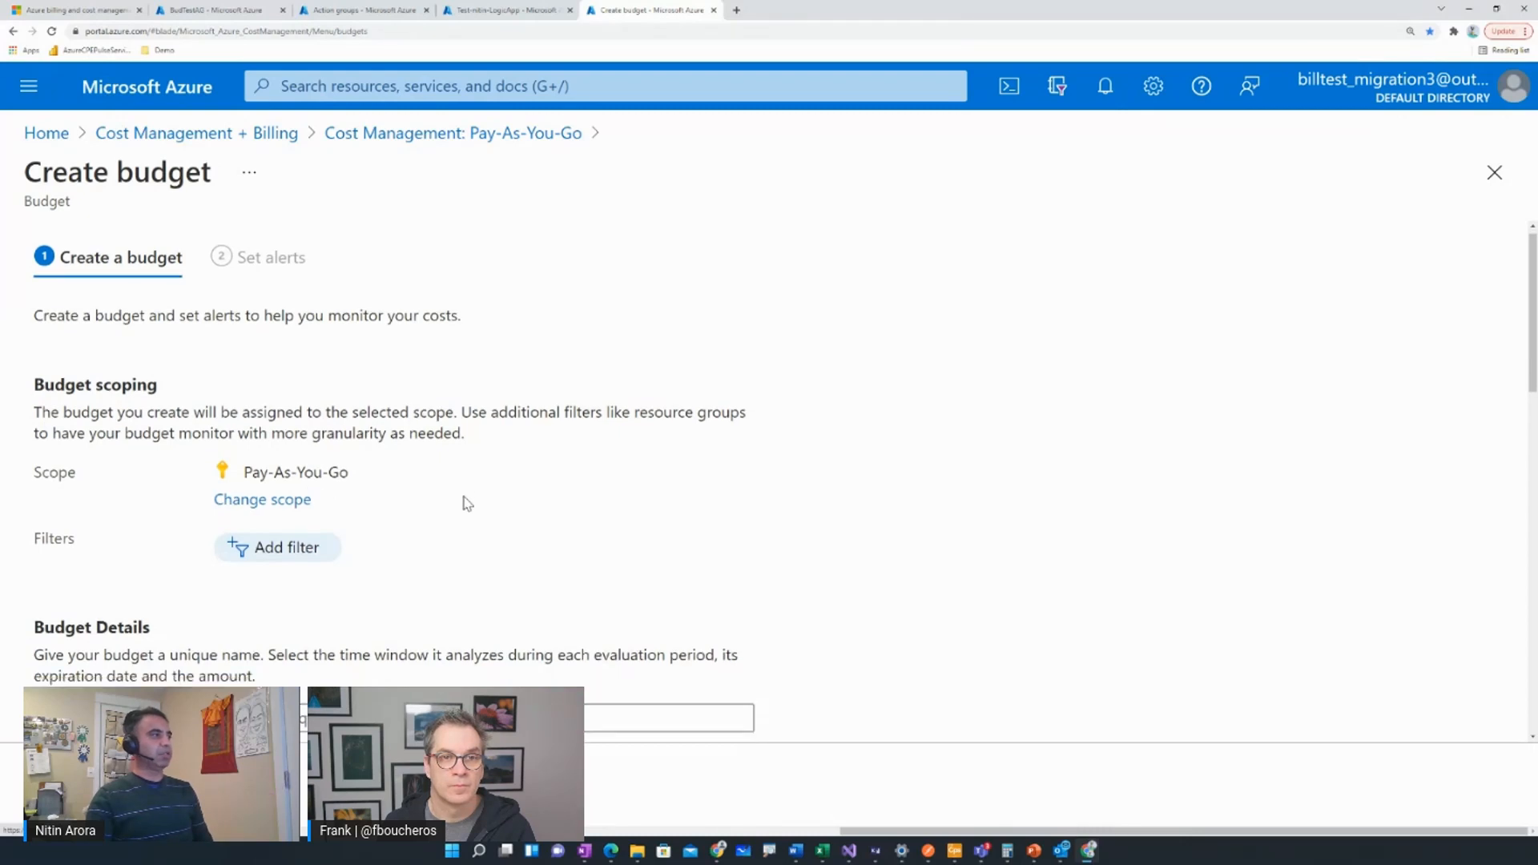
scroll(468, 503, down, 1)
click(415, 488)
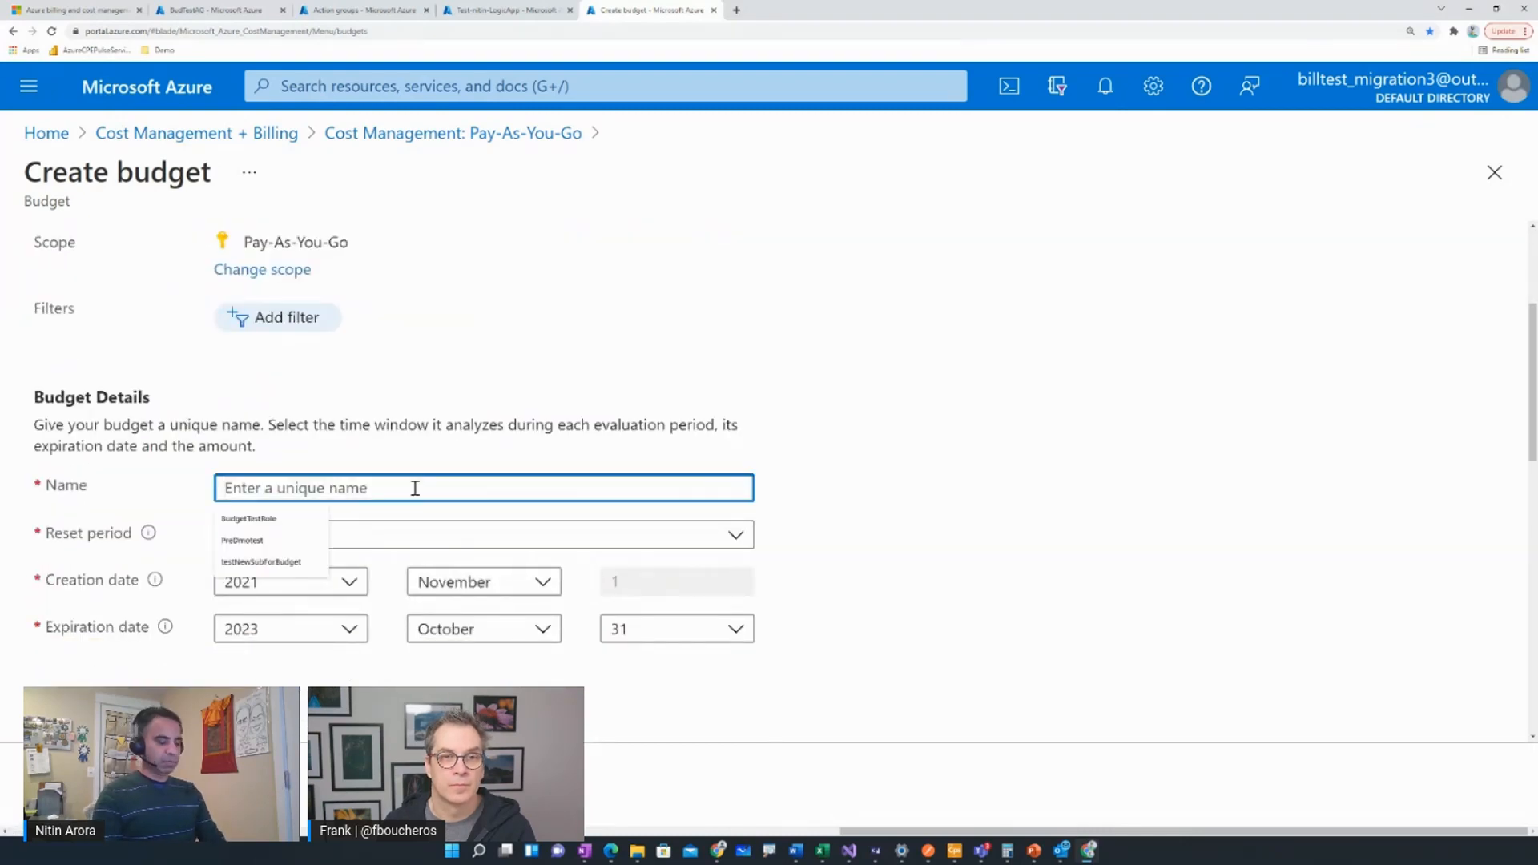
text(Budget)
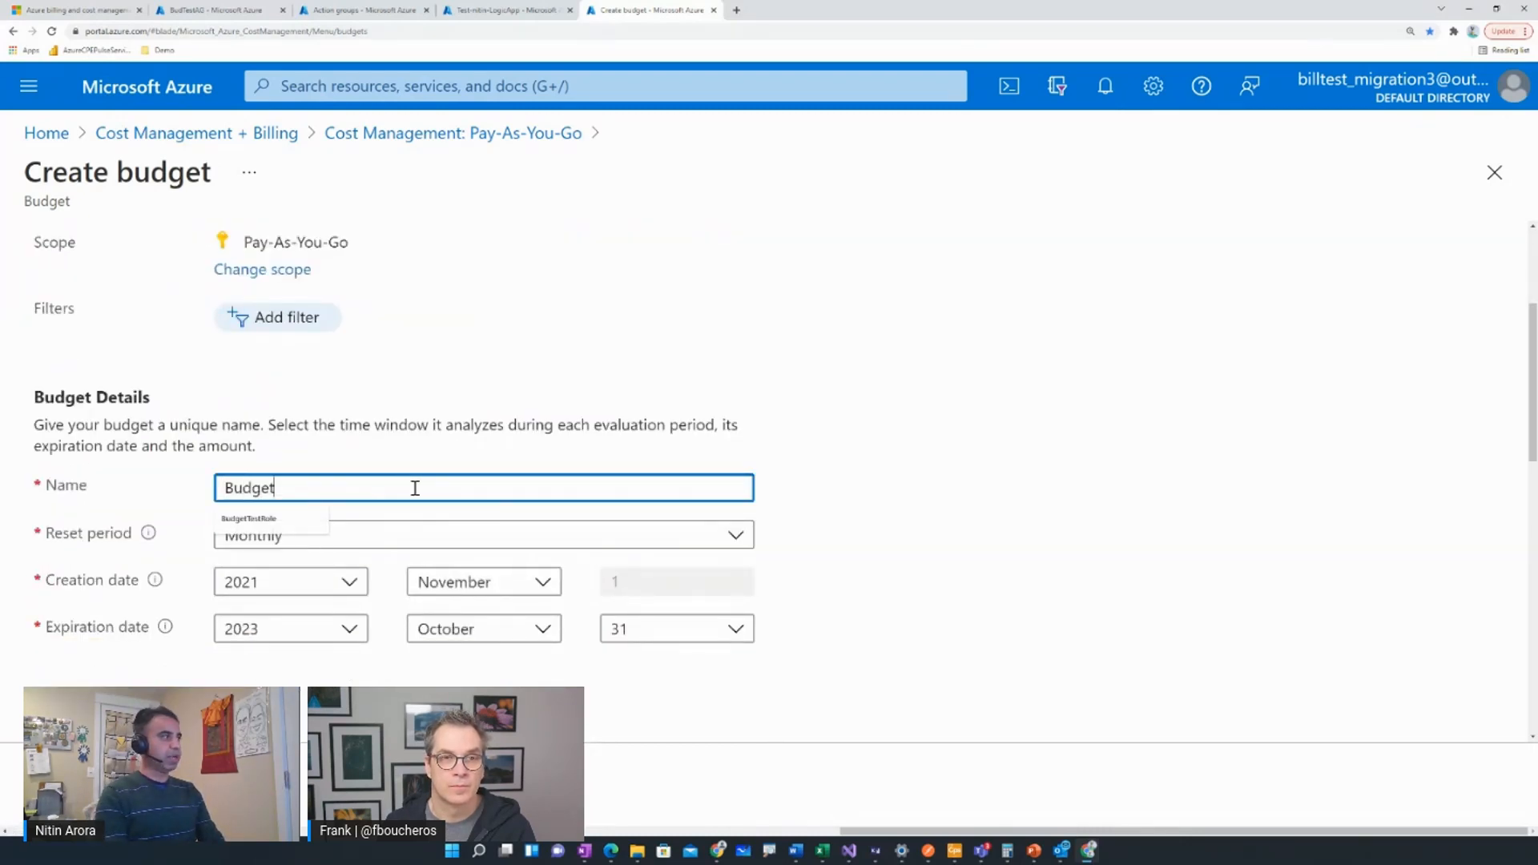
text(Sub-AG)
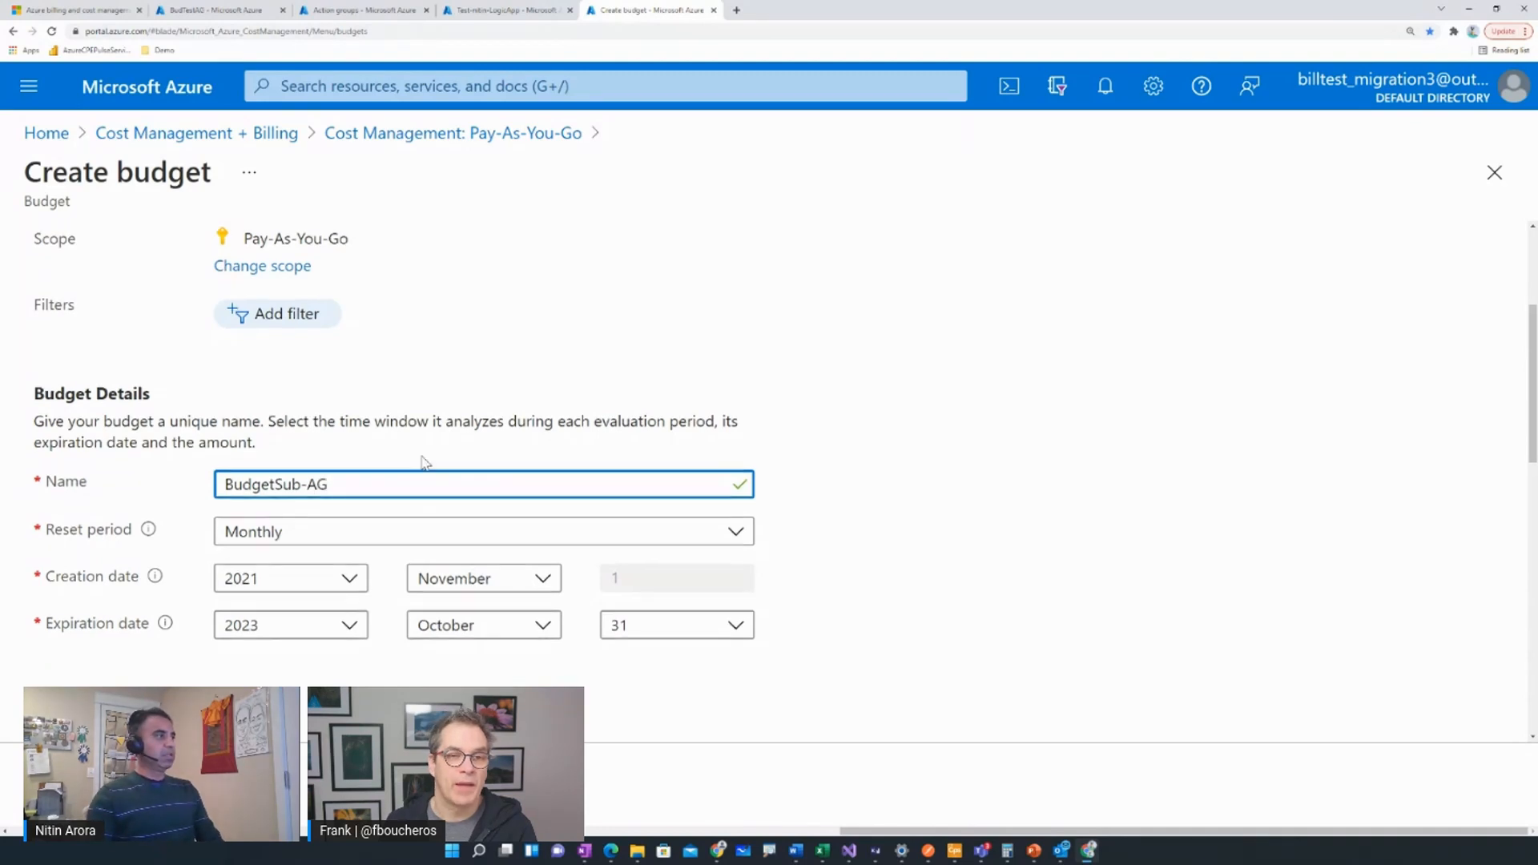
Set the subscription budget's amount to 100 and continue to its alert settings.
scroll(449, 553, down, 1)
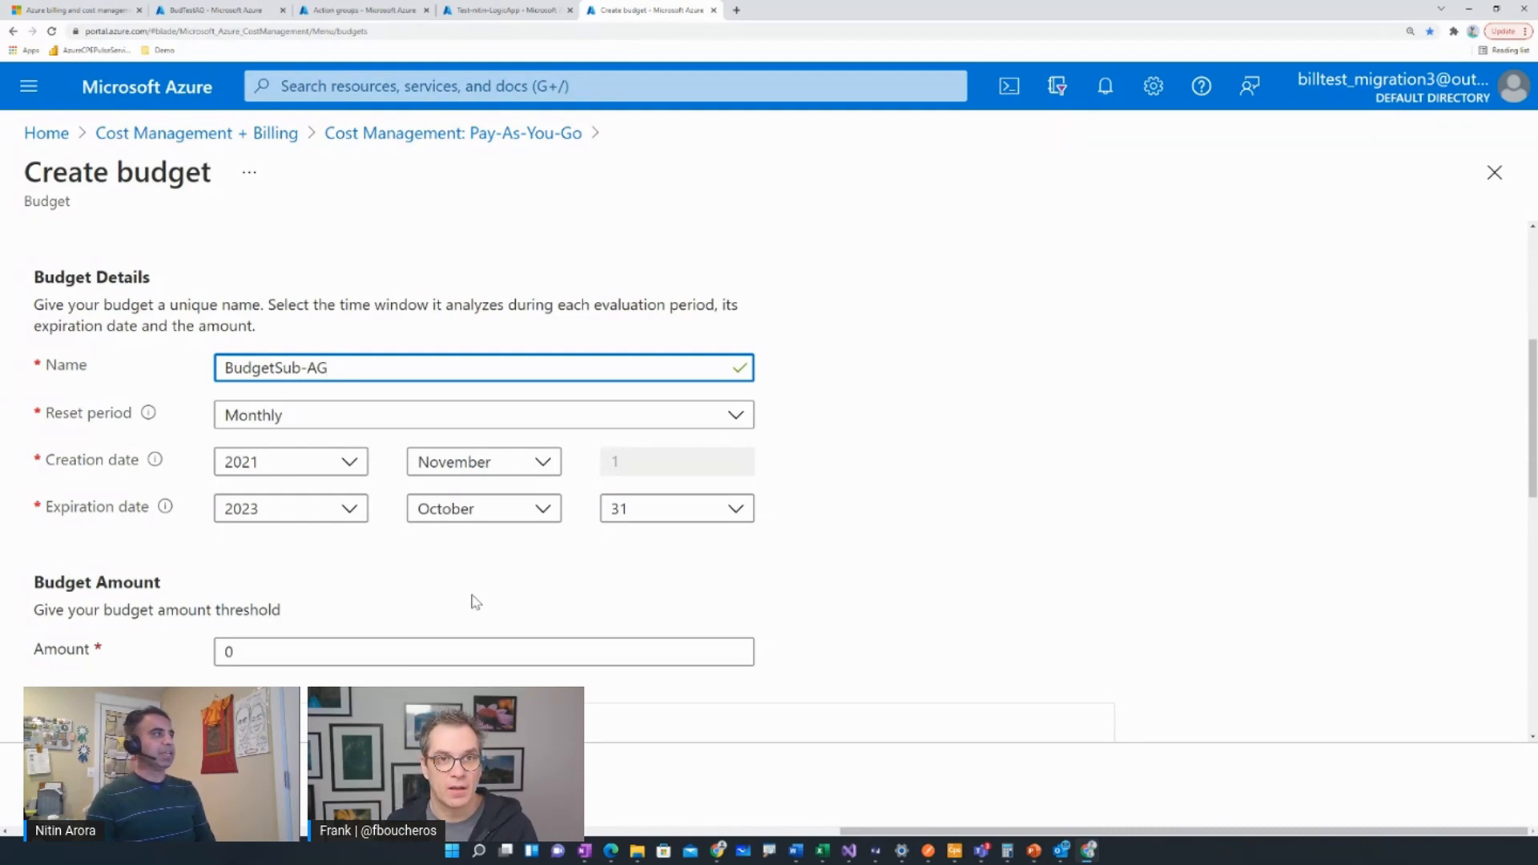
scroll(643, 286, up, 3)
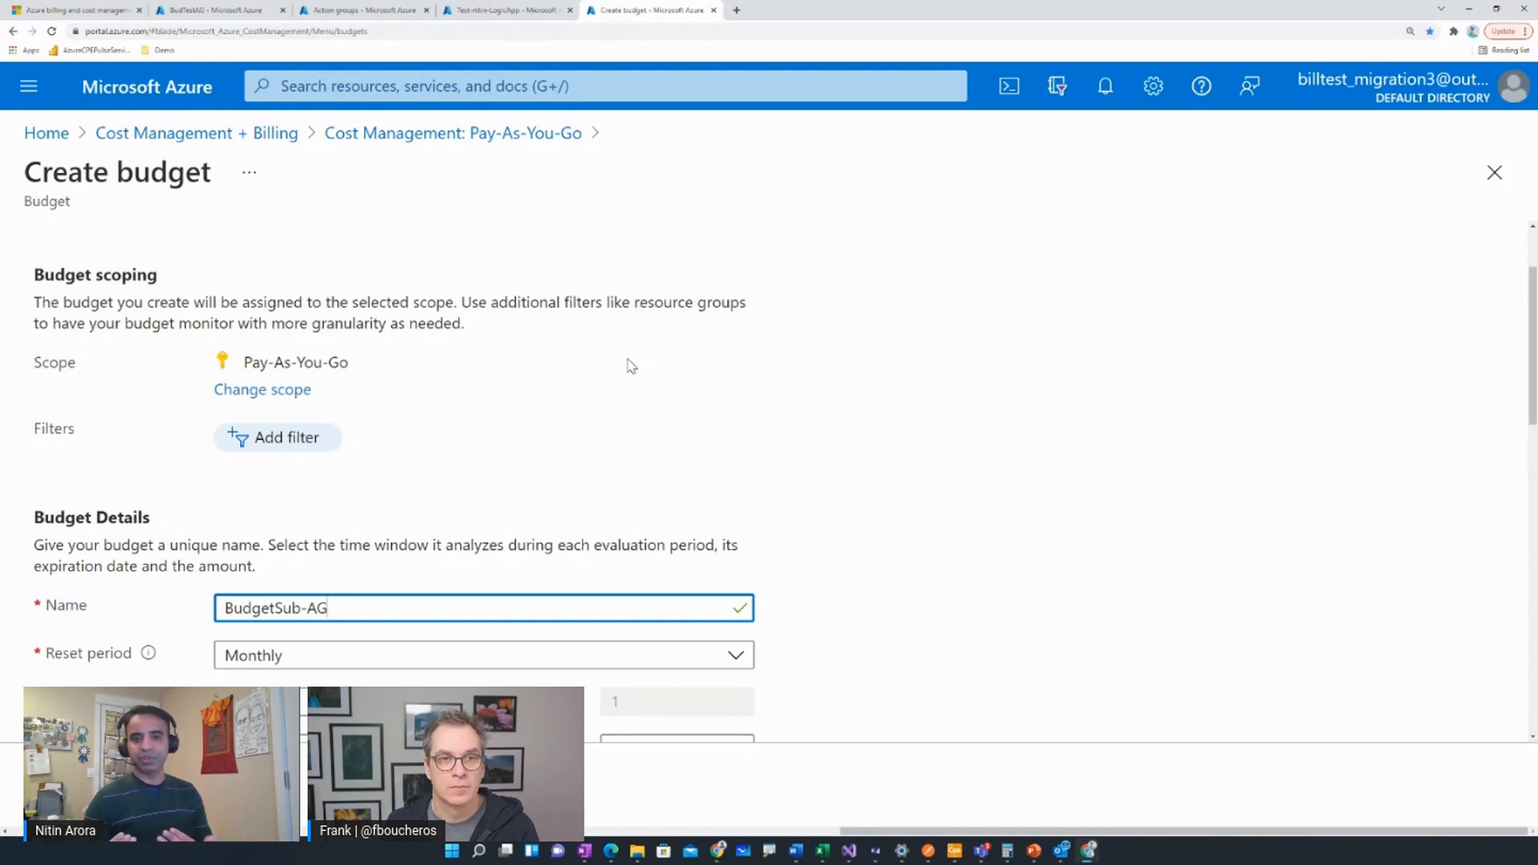
scroll(632, 365, down, 3)
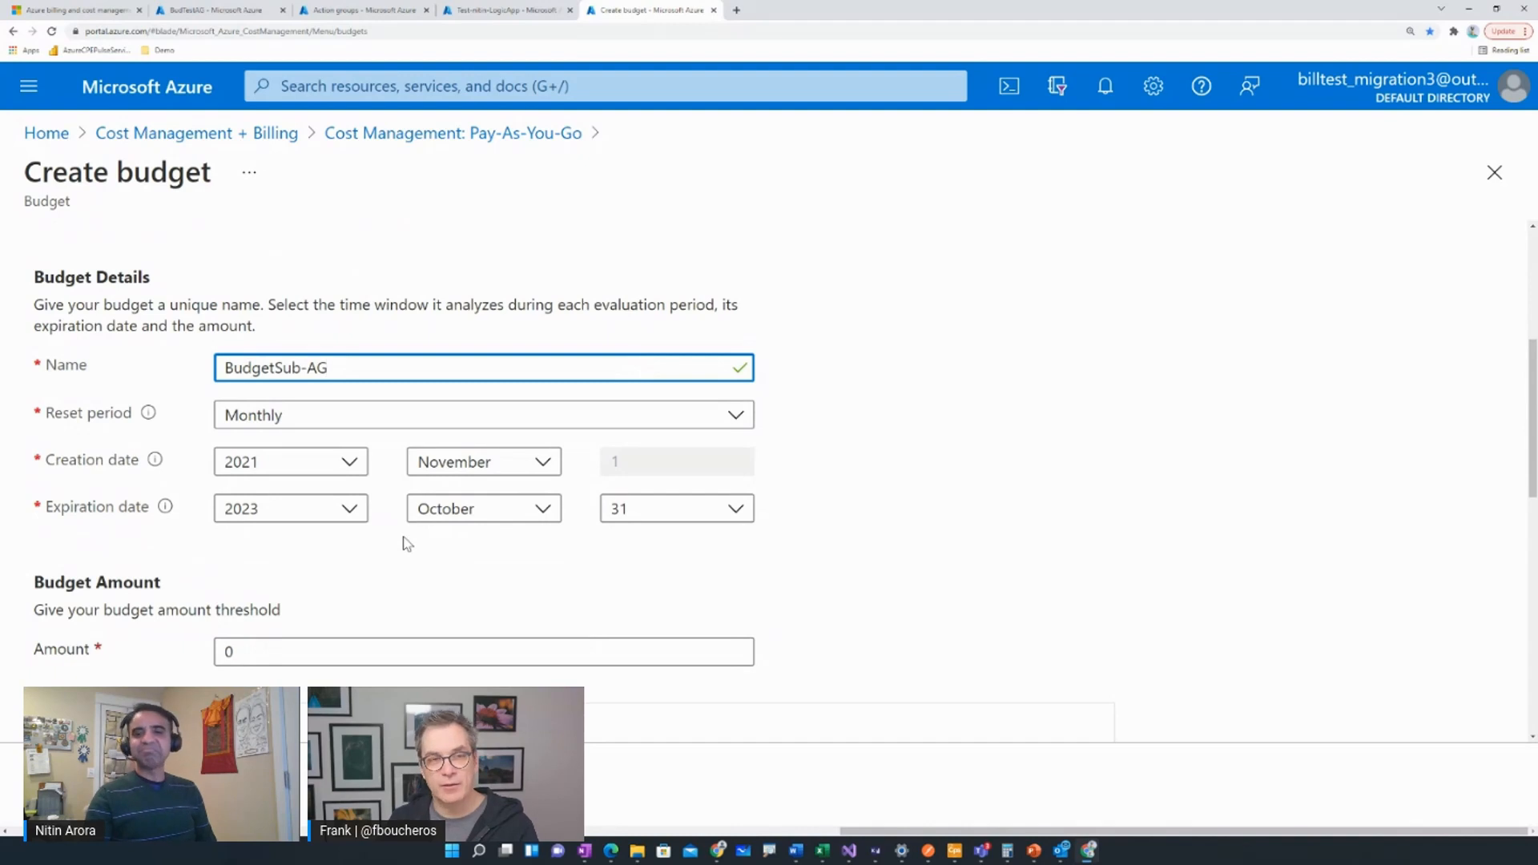
scroll(410, 547, down, 6)
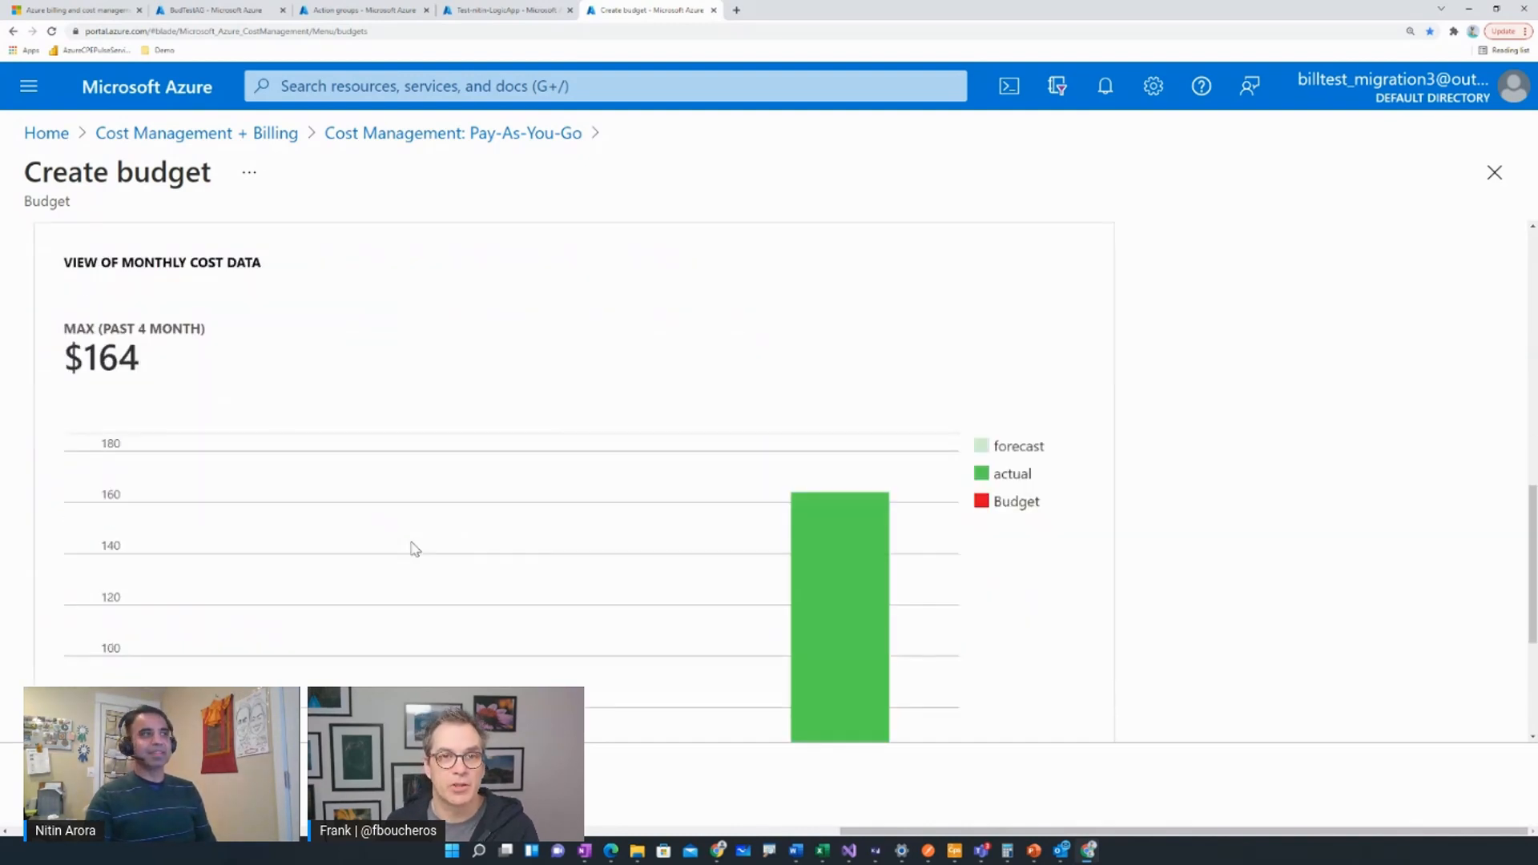
scroll(414, 548, down, 4)
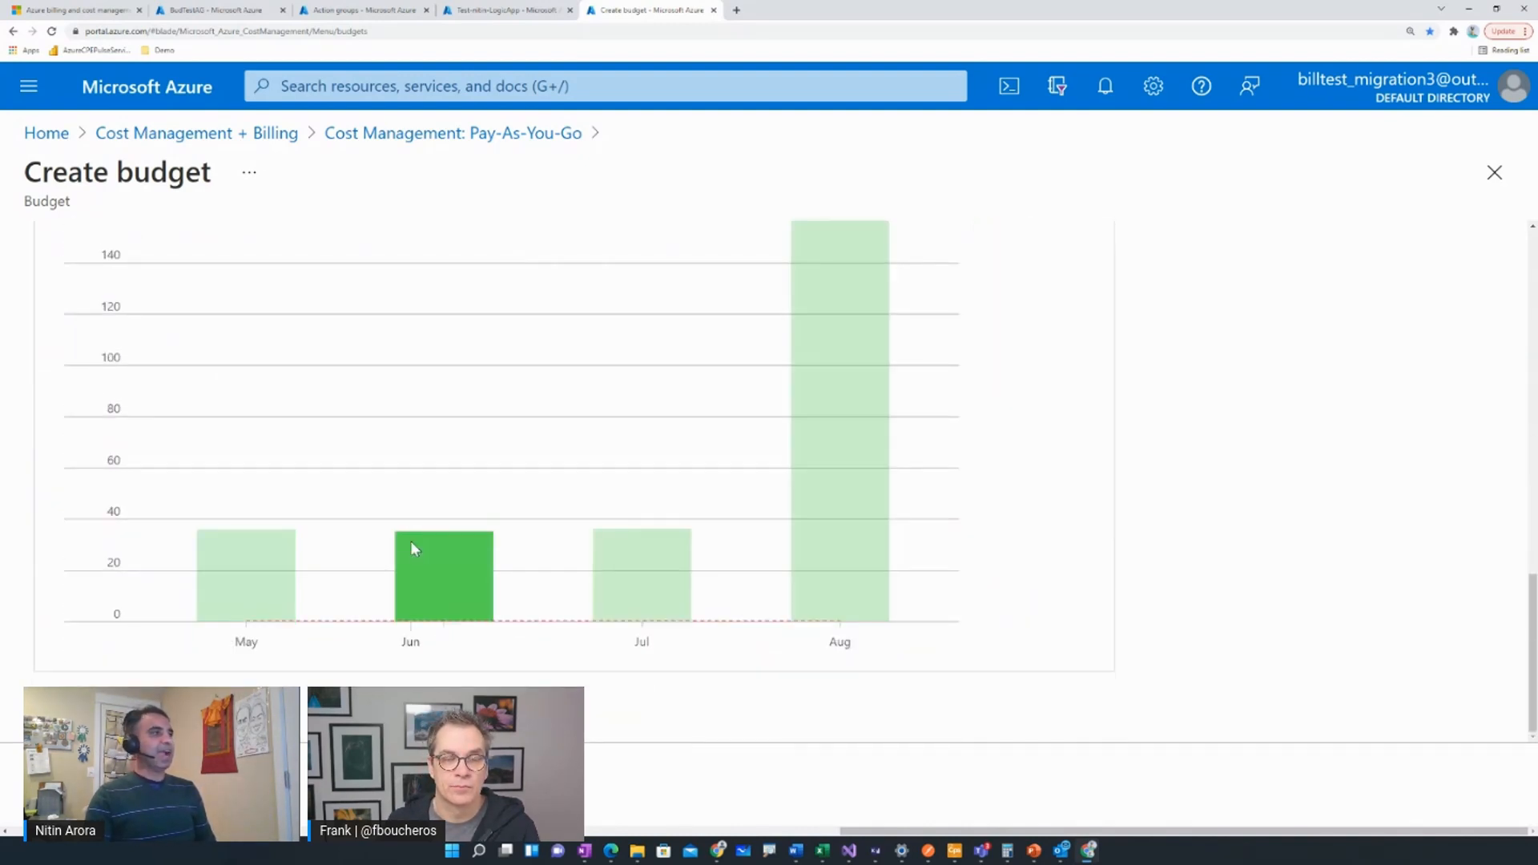
scroll(412, 546, up, 6)
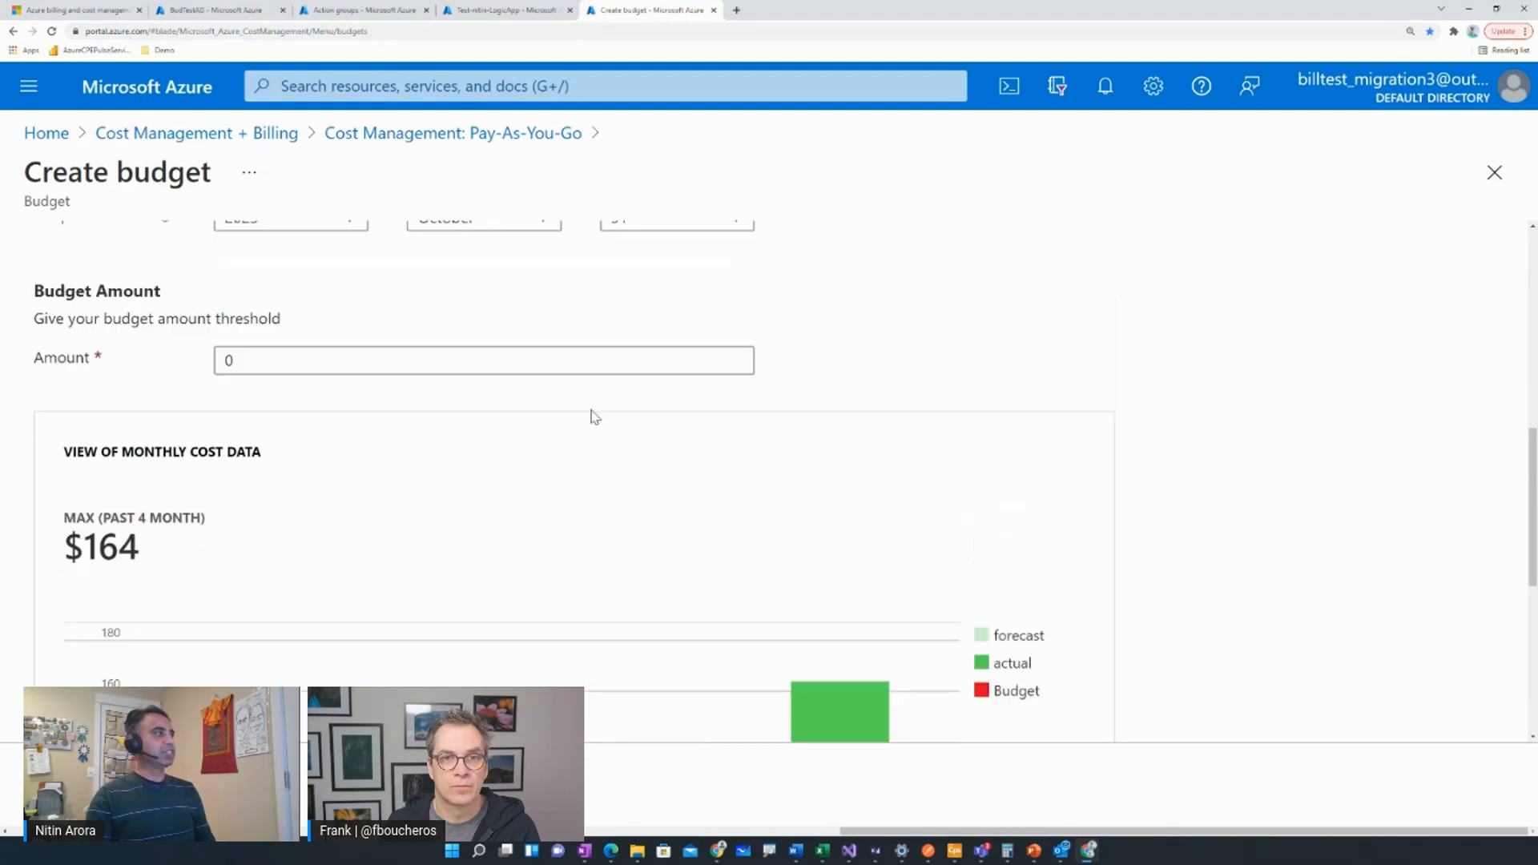
scroll(594, 416, up, 2)
click(341, 536)
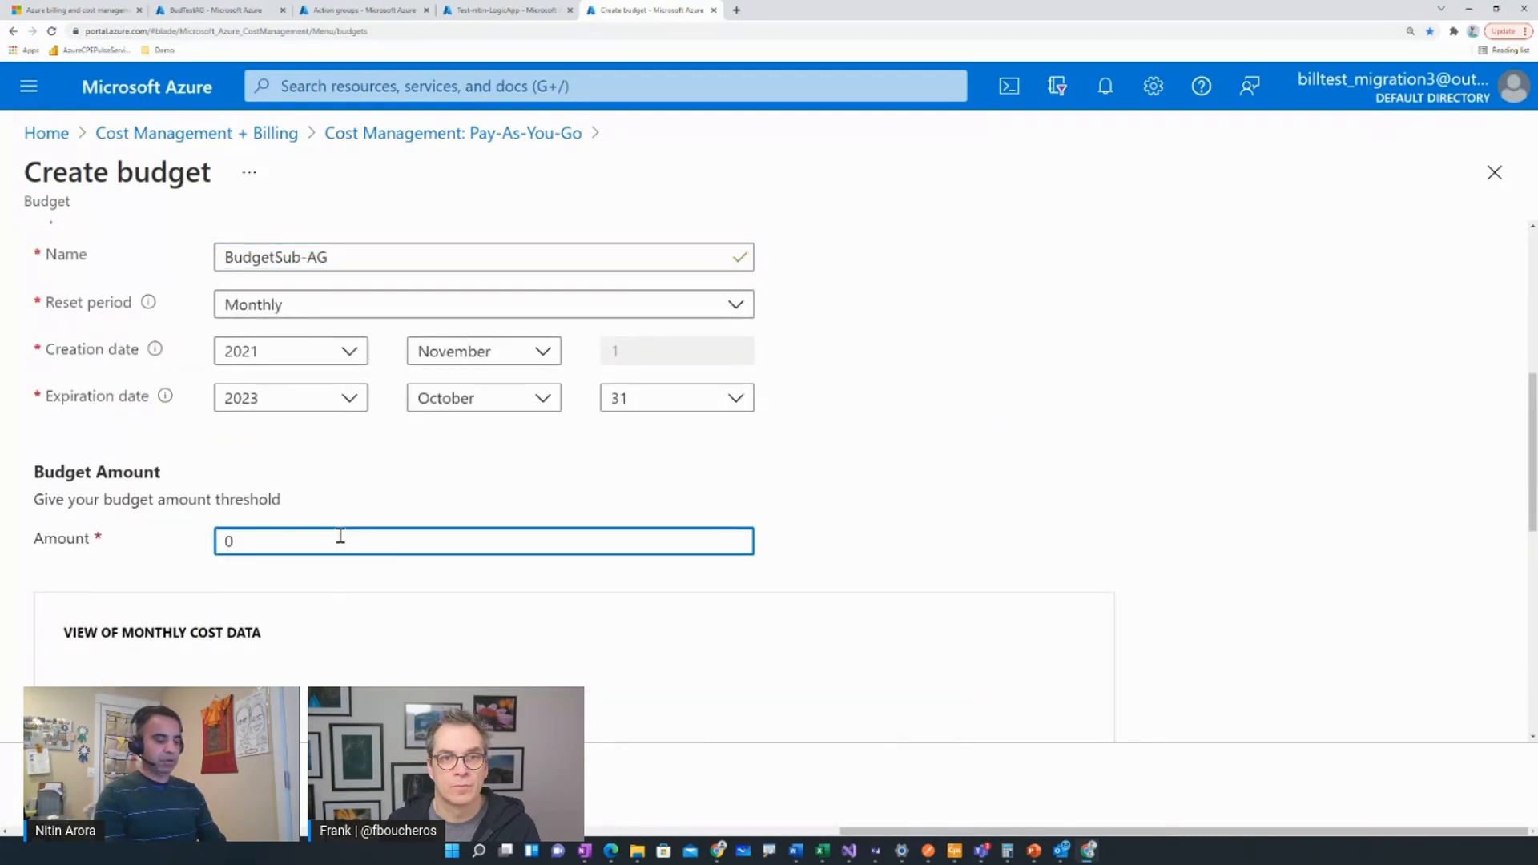
text(100)
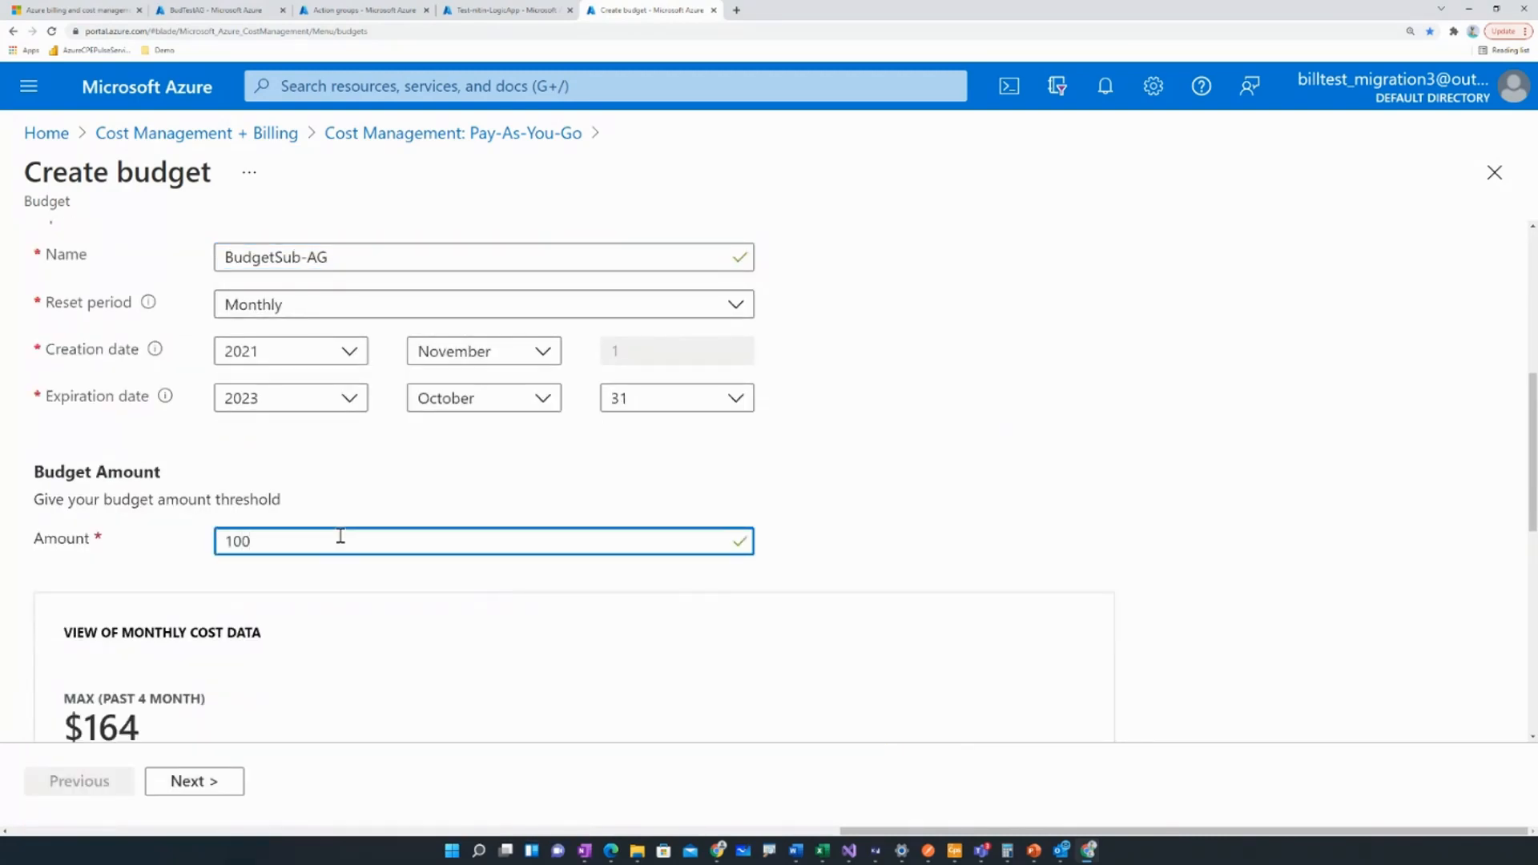
scroll(453, 637, down, 3)
scroll(502, 554, down, 4)
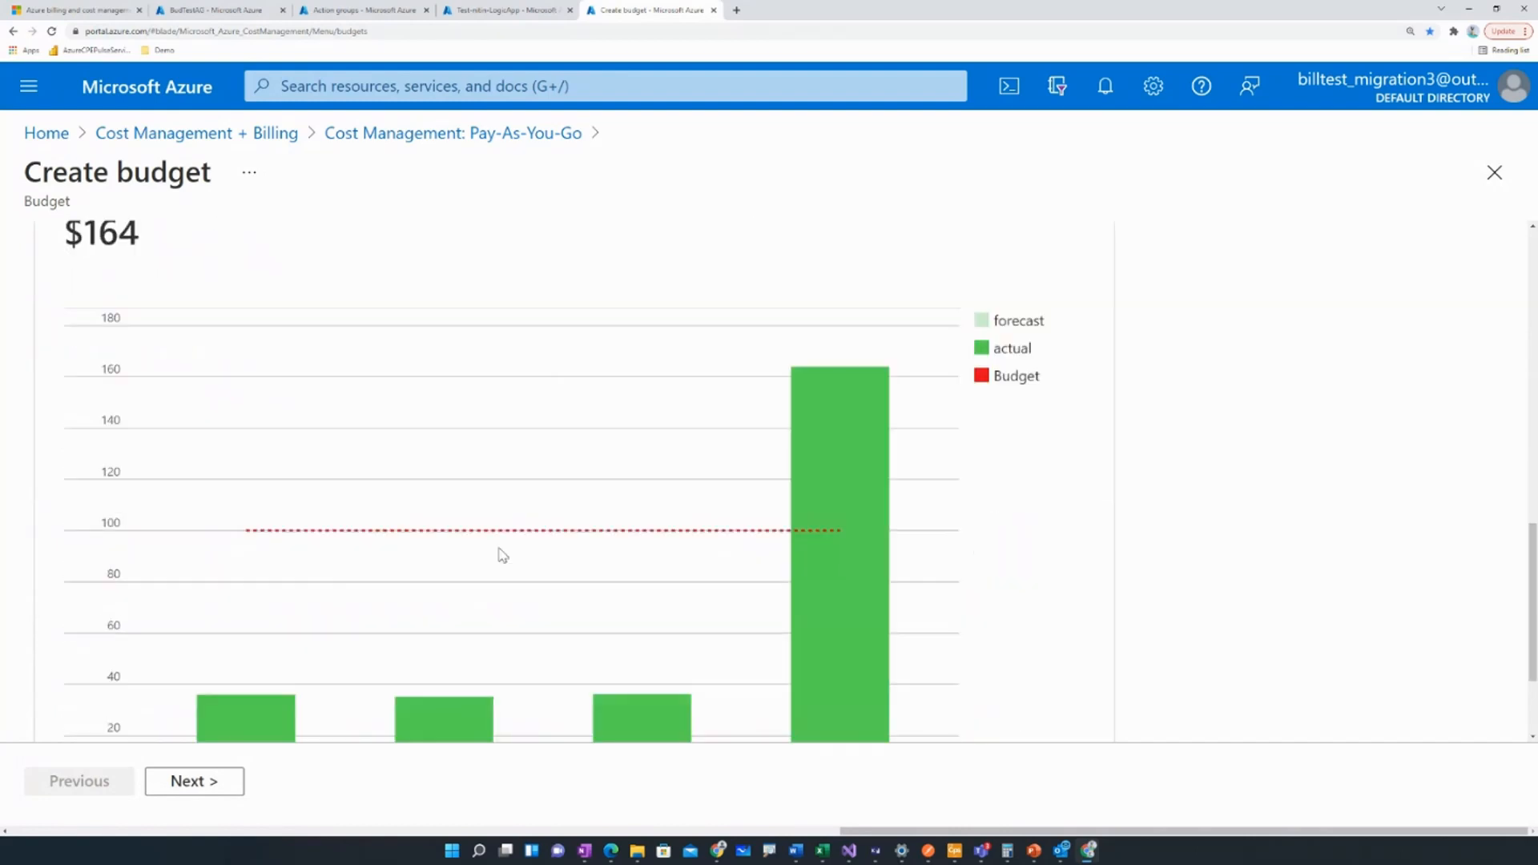
click(212, 783)
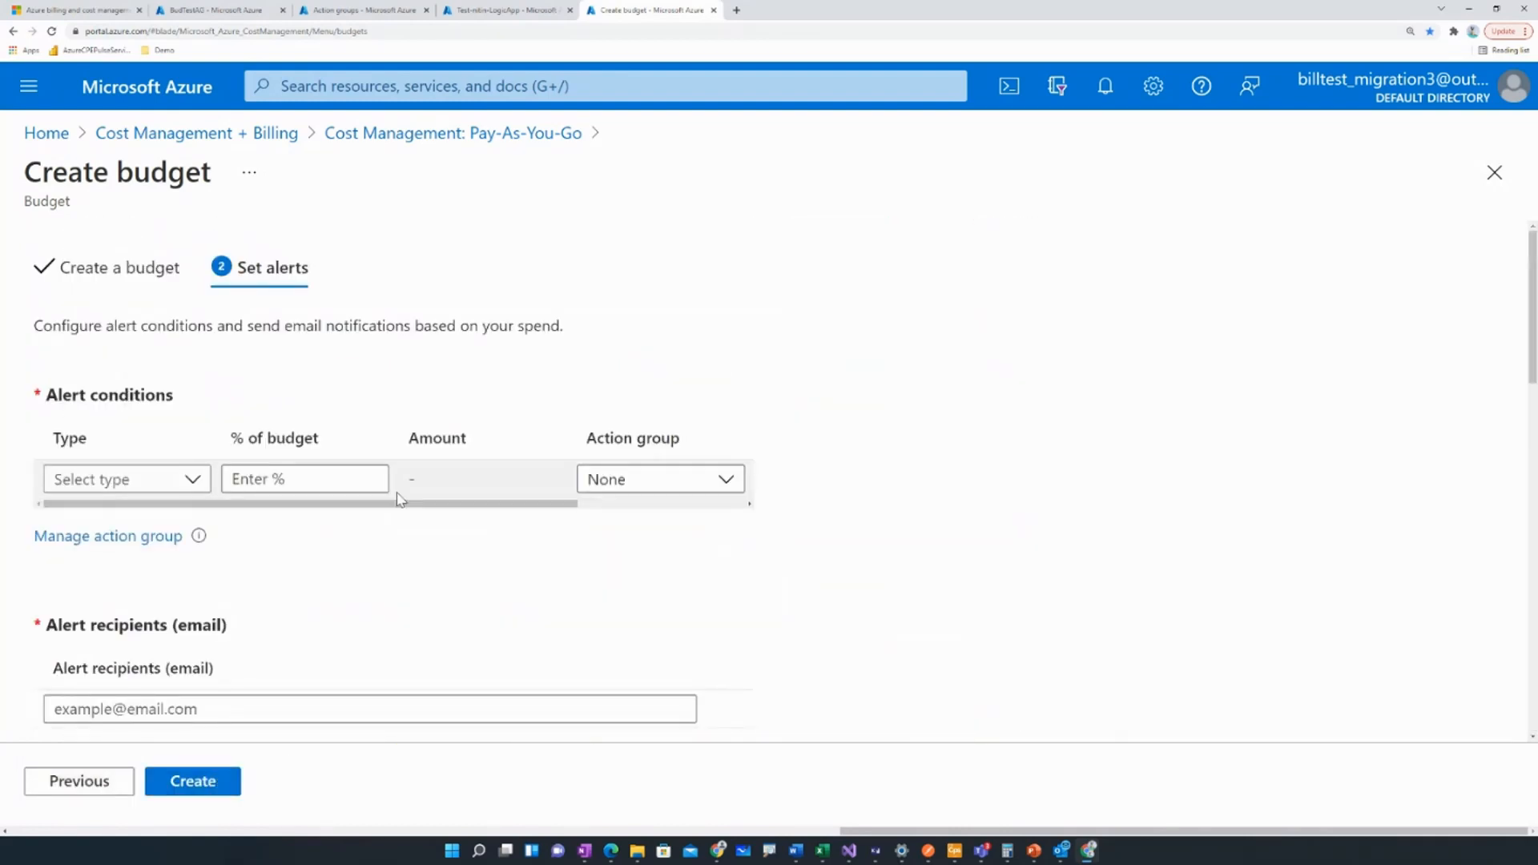
Add an alert condition of type Actual at 100% of the budget.
click(209, 484)
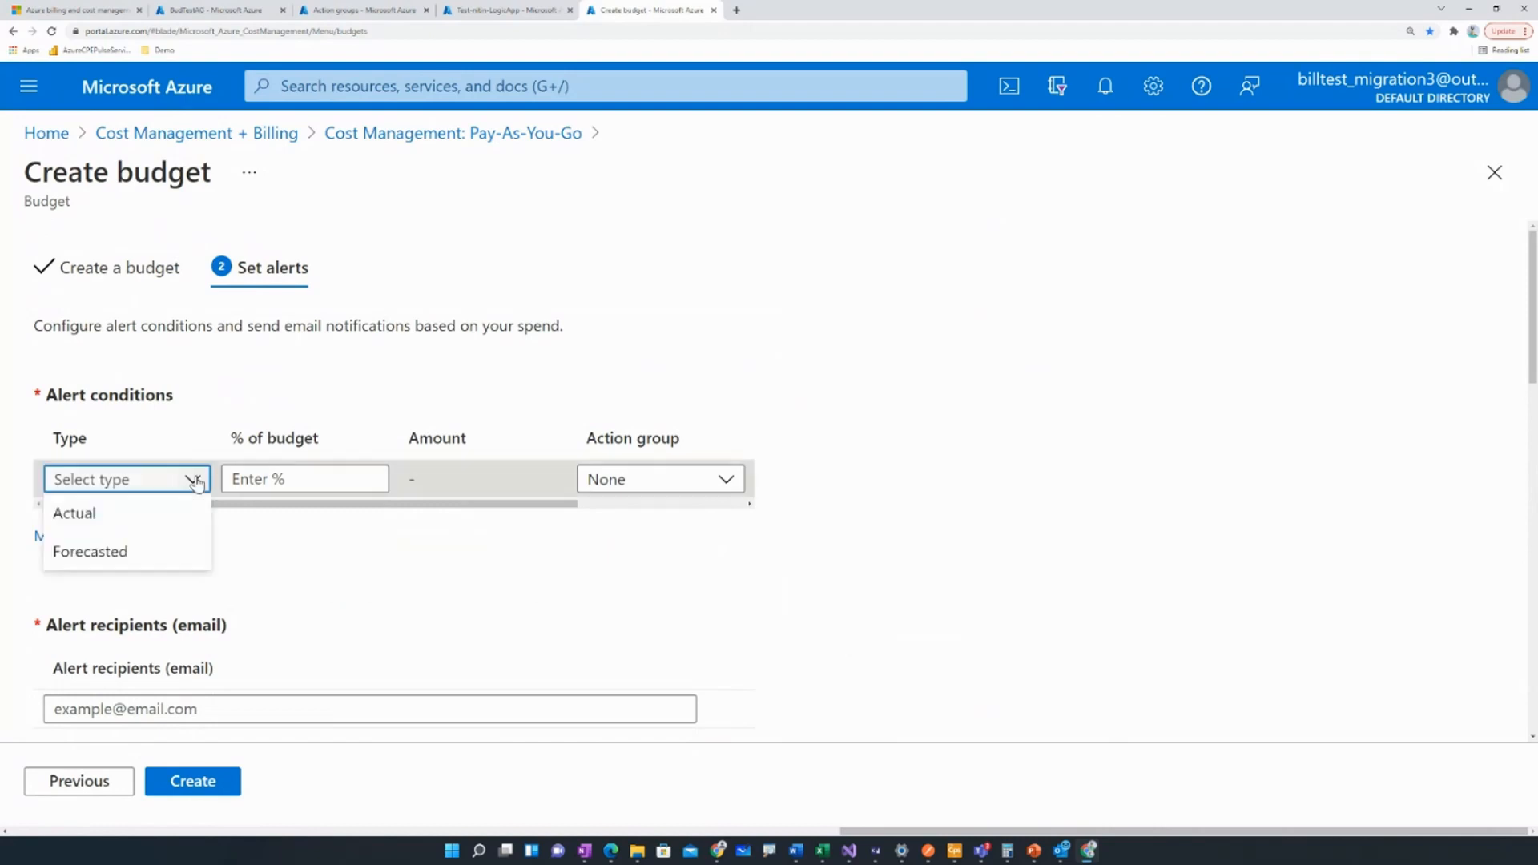
click(157, 512)
click(303, 478)
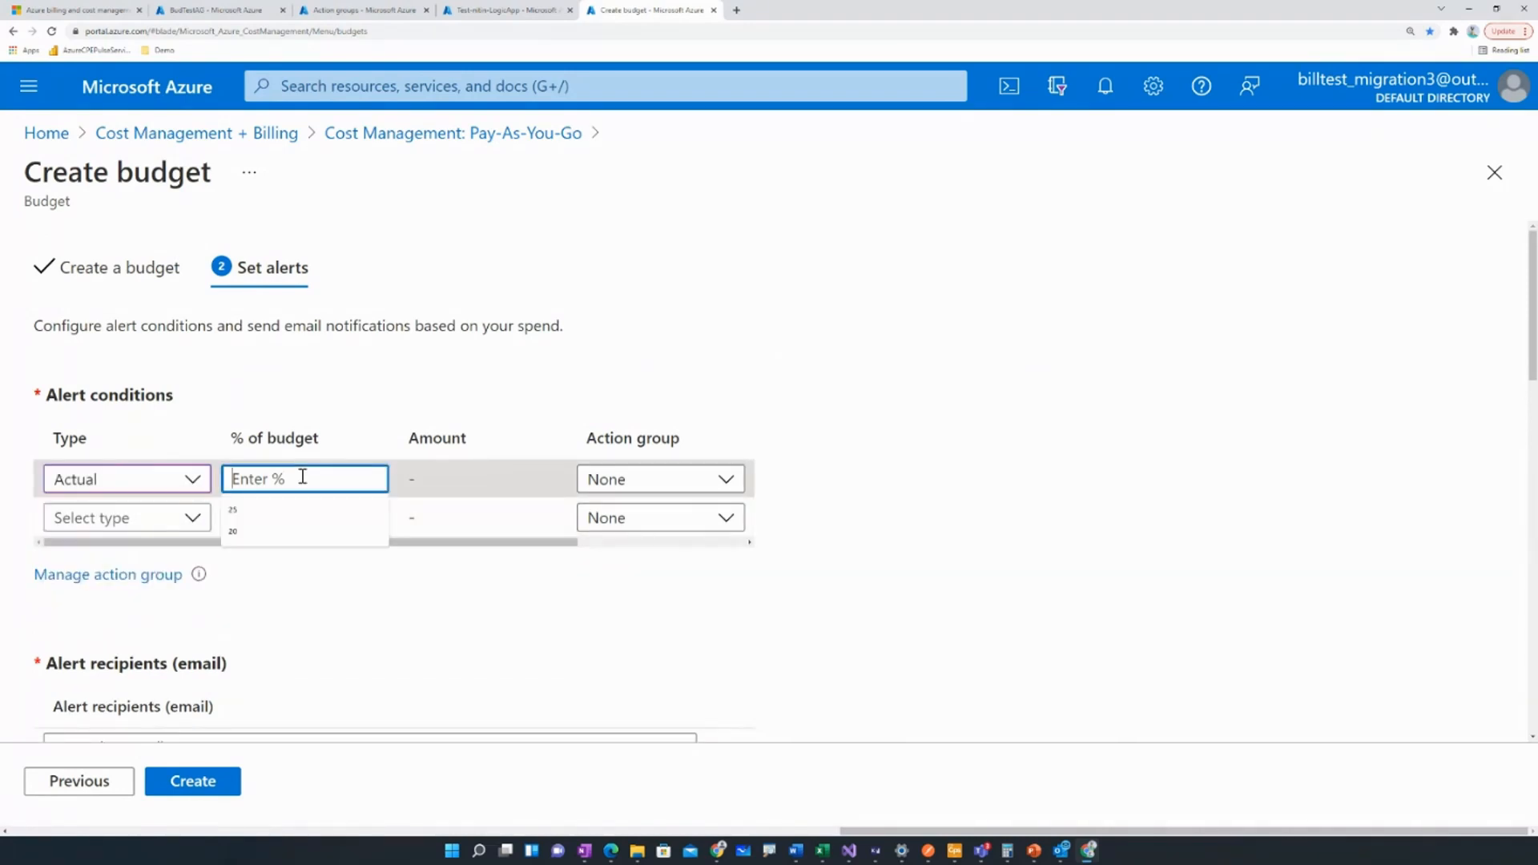
text(100)
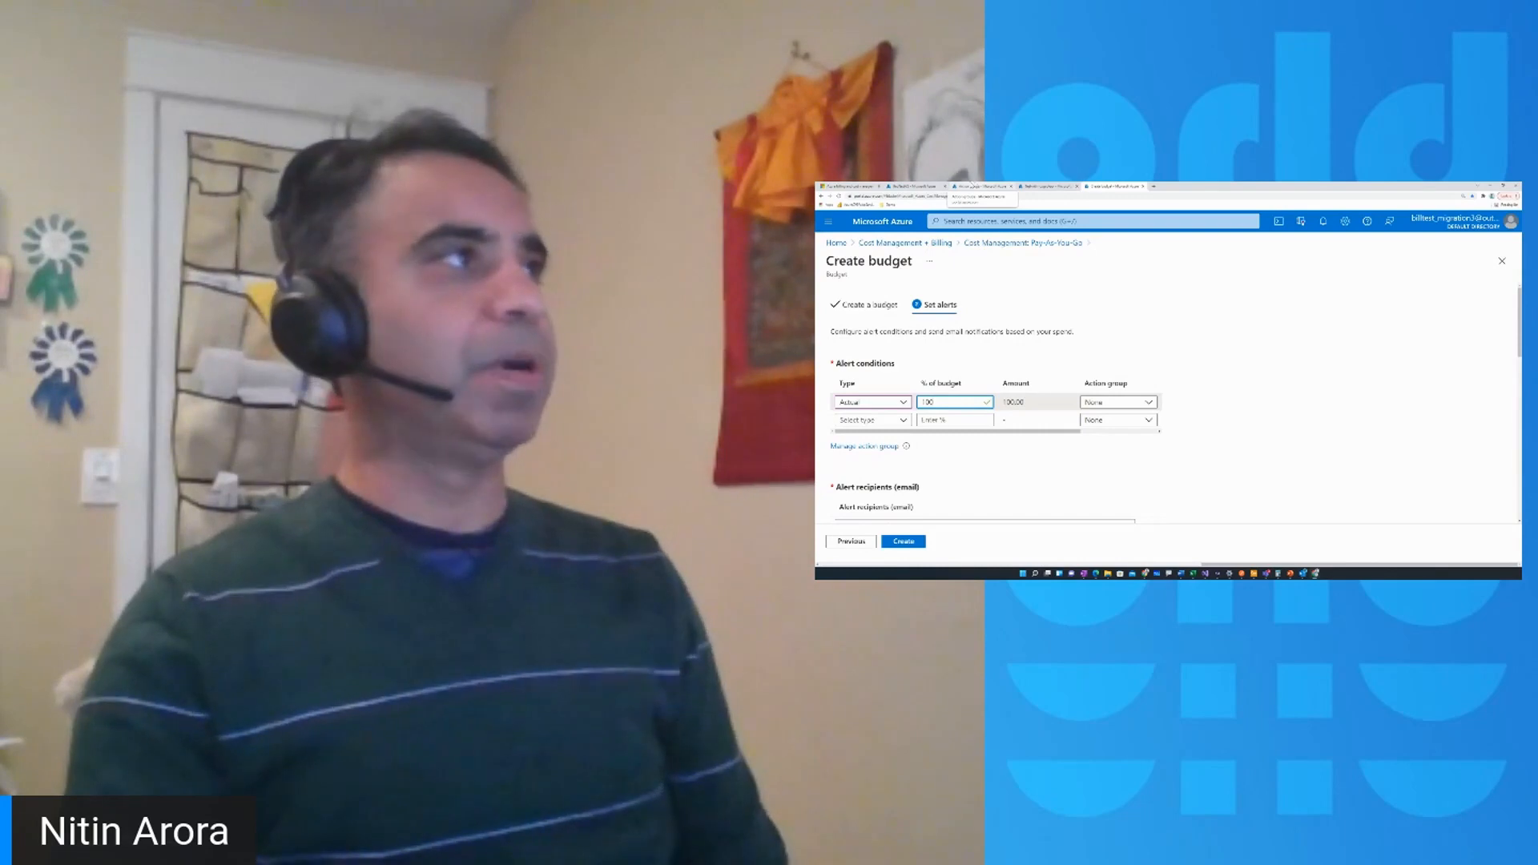
Check the existing action groups, the BudTestAG action group and the test logic app's workflow in the Logic Apps Designer.
click(979, 186)
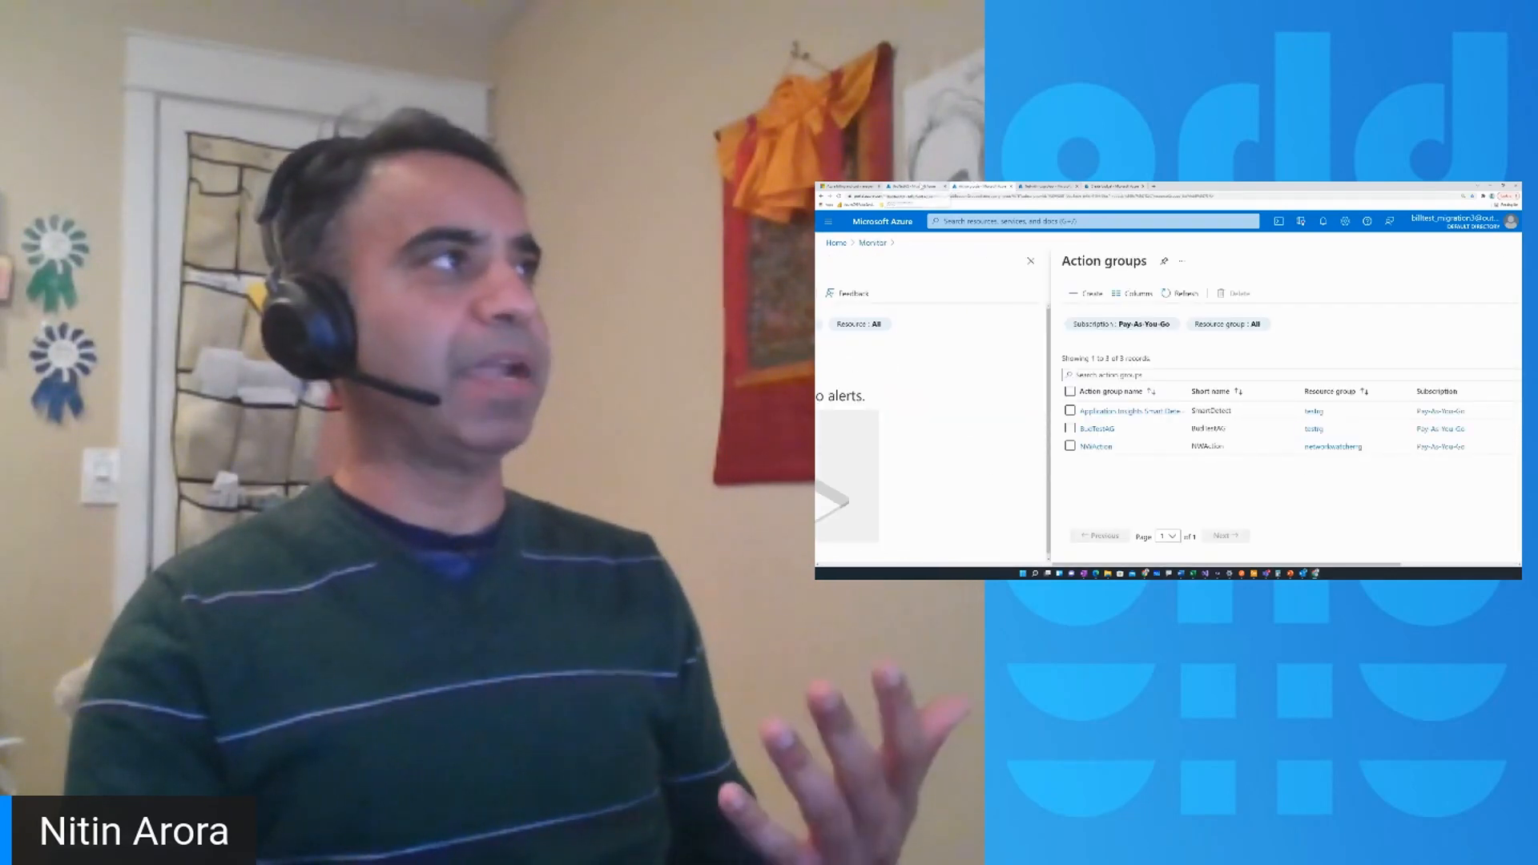
click(922, 187)
click(1048, 186)
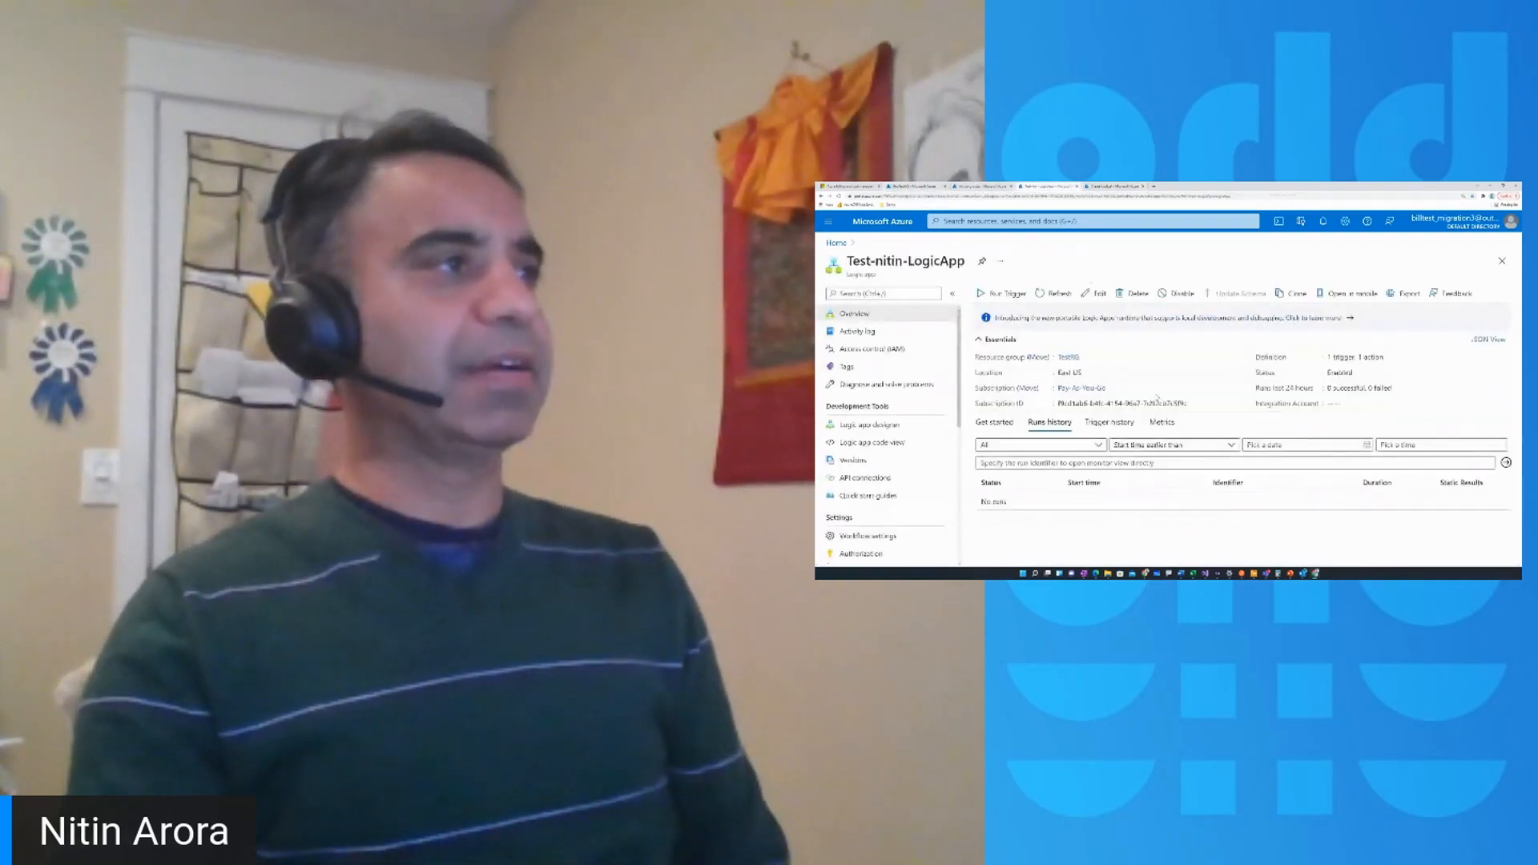
click(1094, 293)
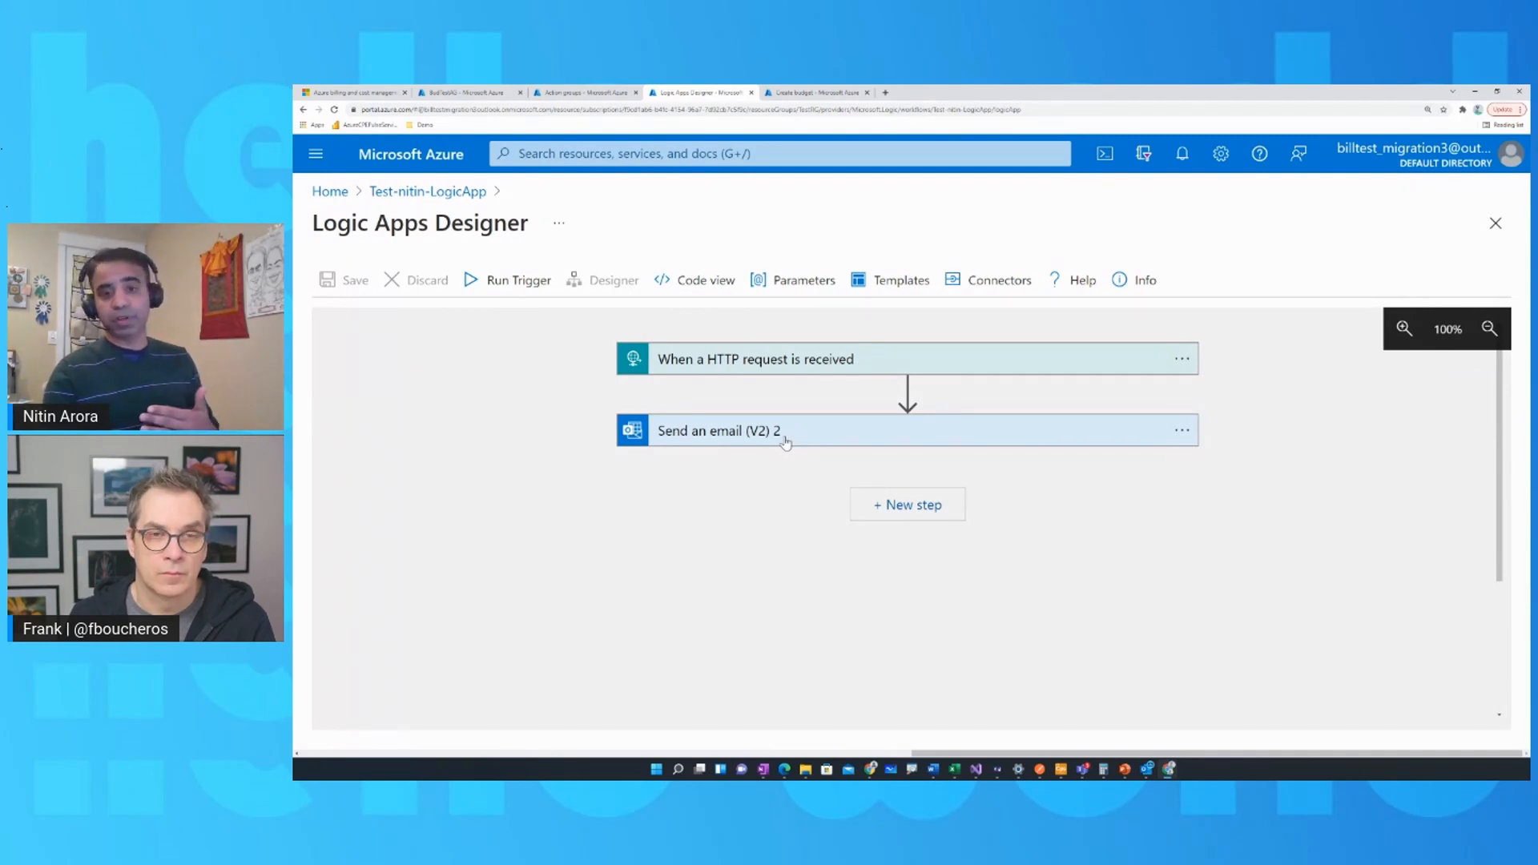
Return to the budget being created and assign the BudTestAG action group to the Actual alert condition.
click(816, 93)
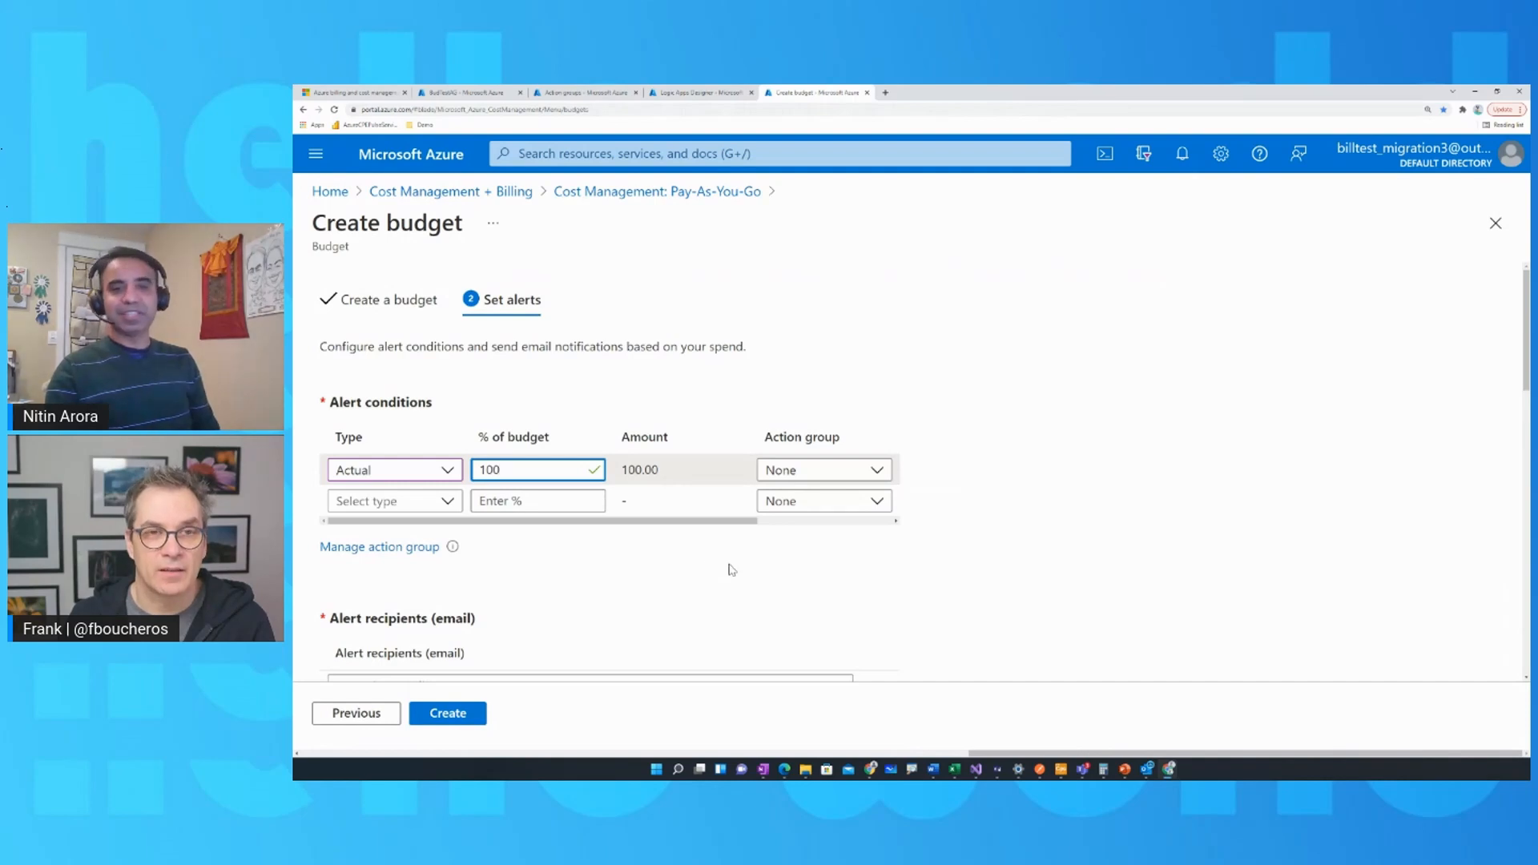
click(877, 475)
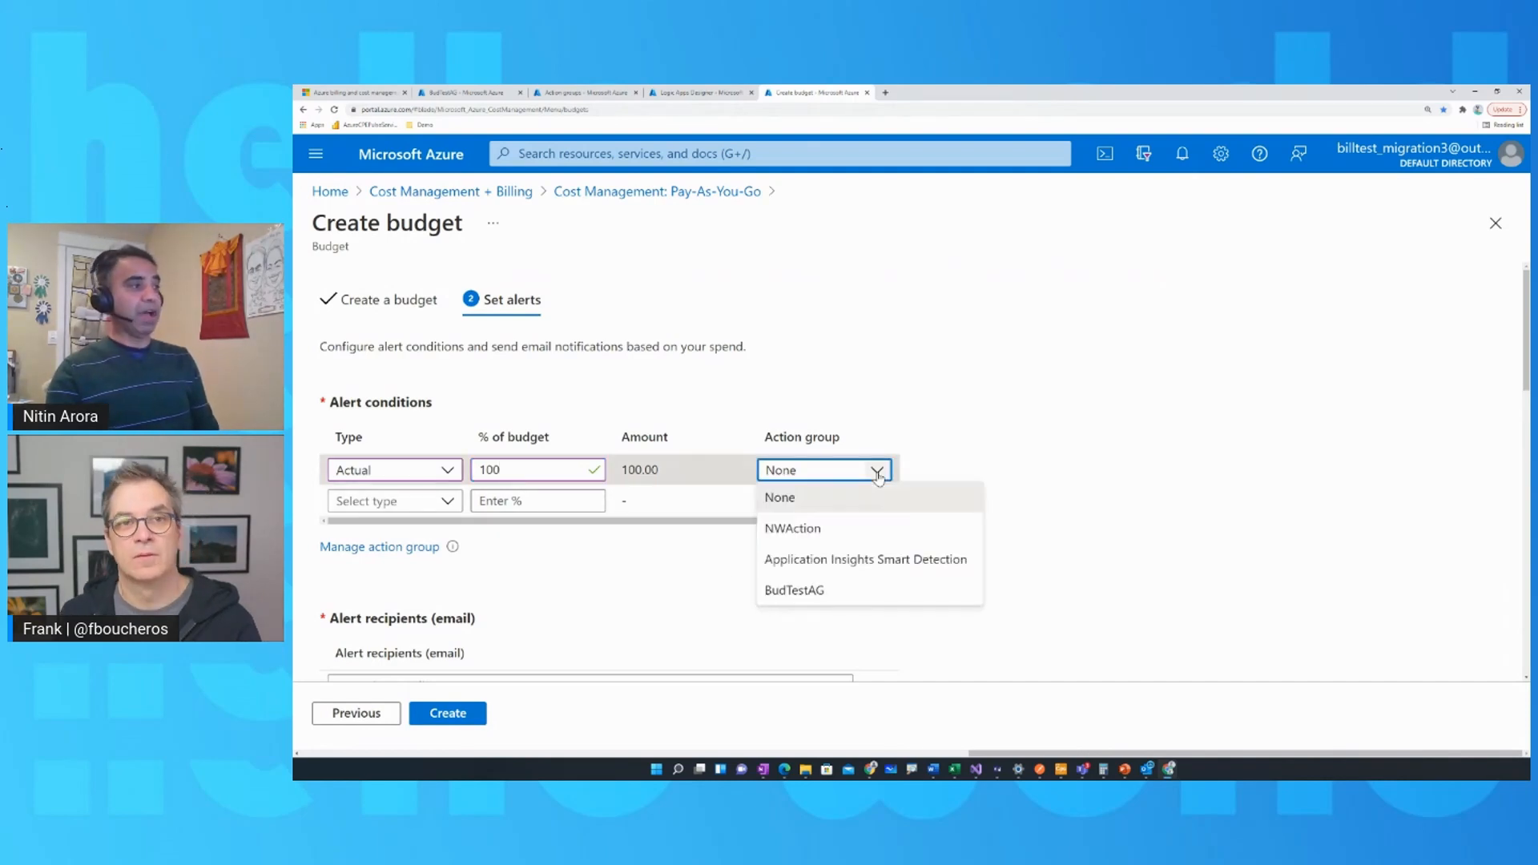
click(834, 594)
Enter the alert recipient's e-mail address, keep the Default language, and create the subscription budget.
scroll(833, 592, down, 1)
scroll(833, 589, down, 2)
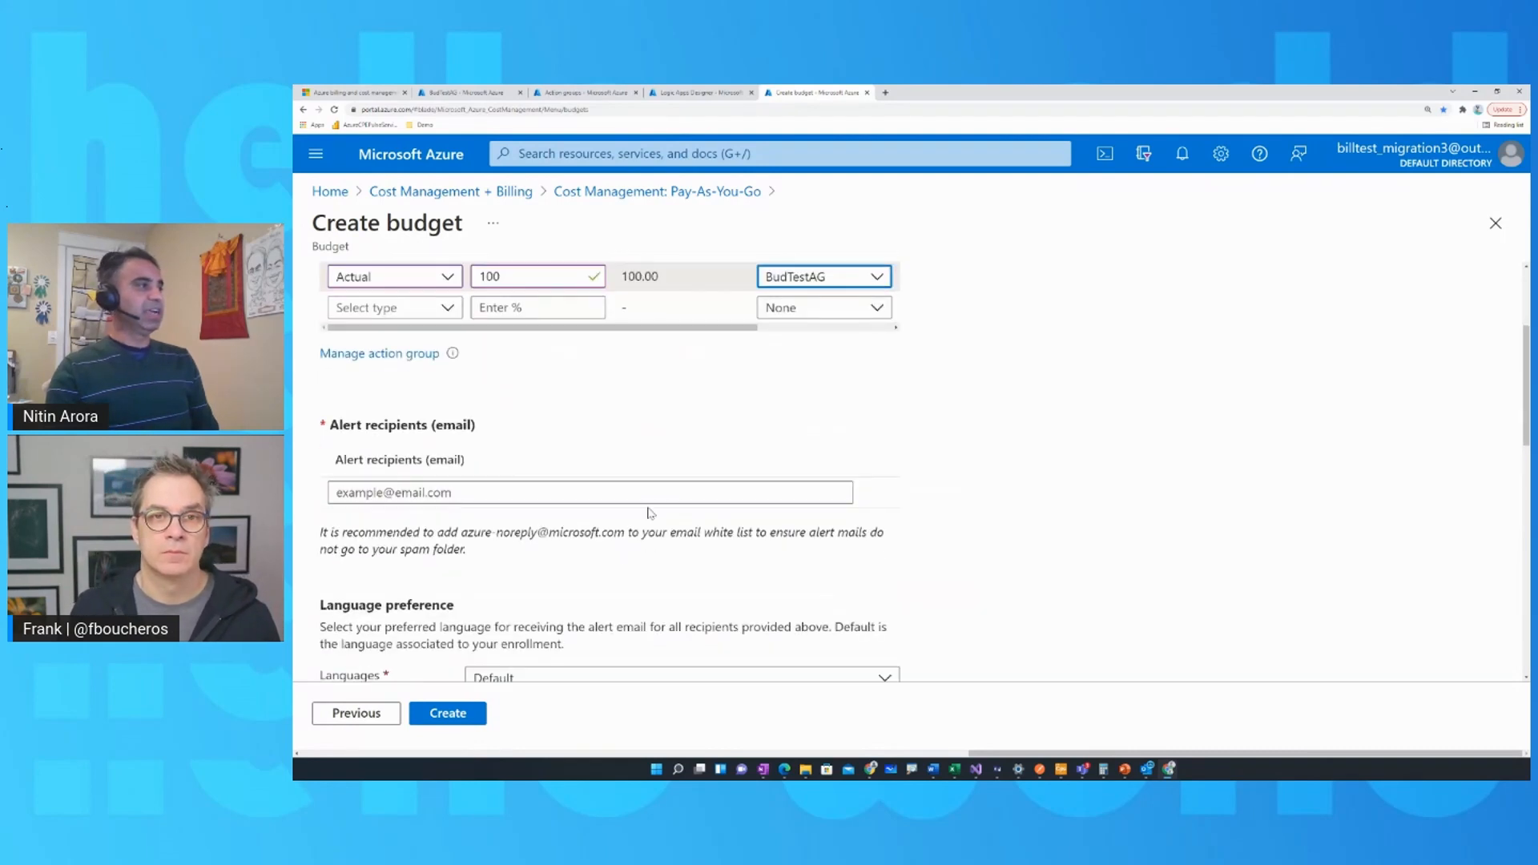
click(657, 492)
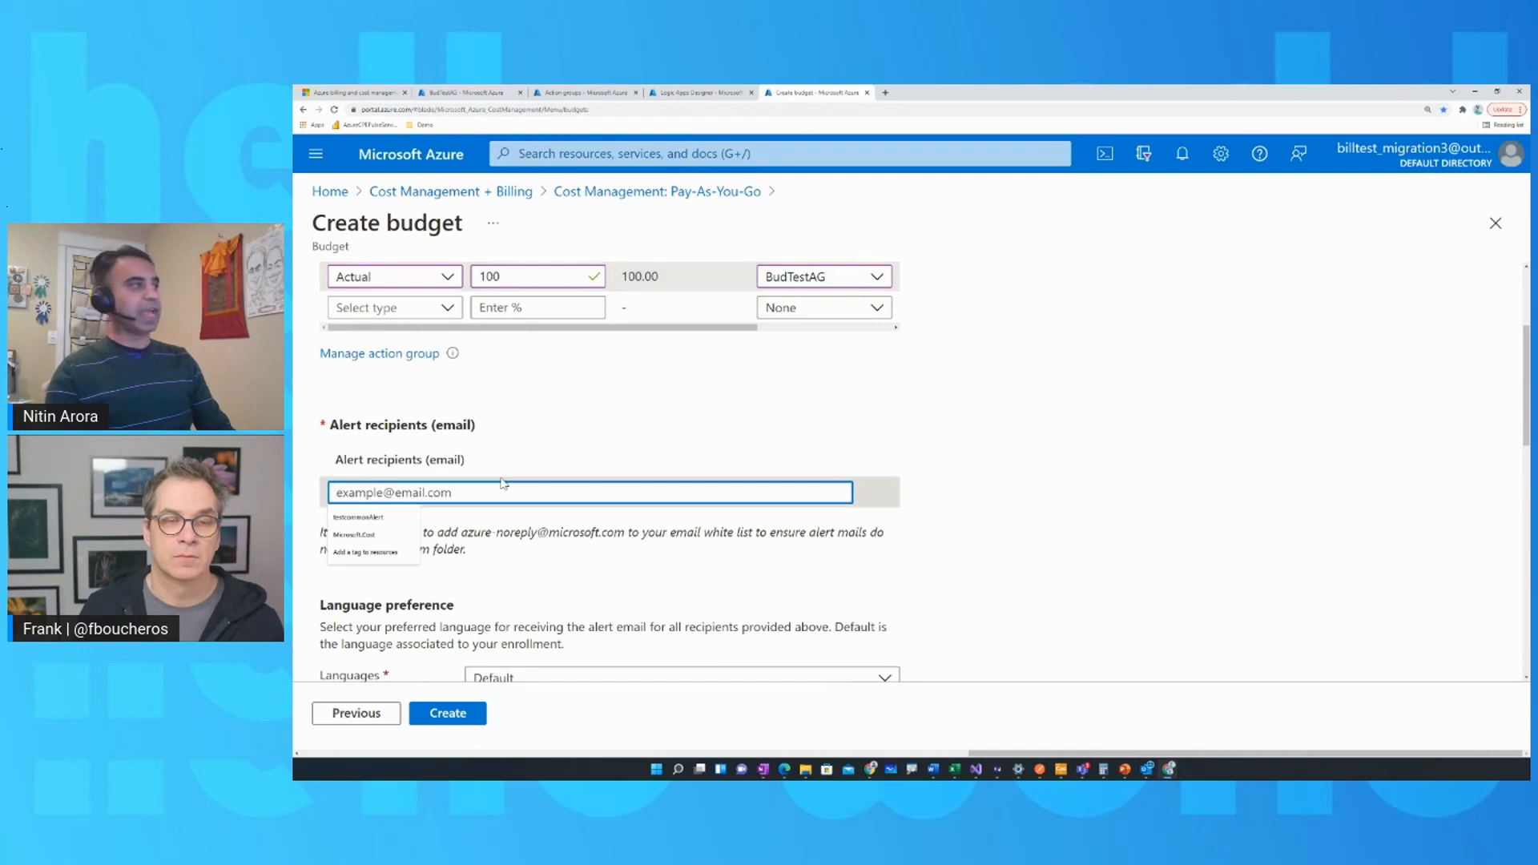
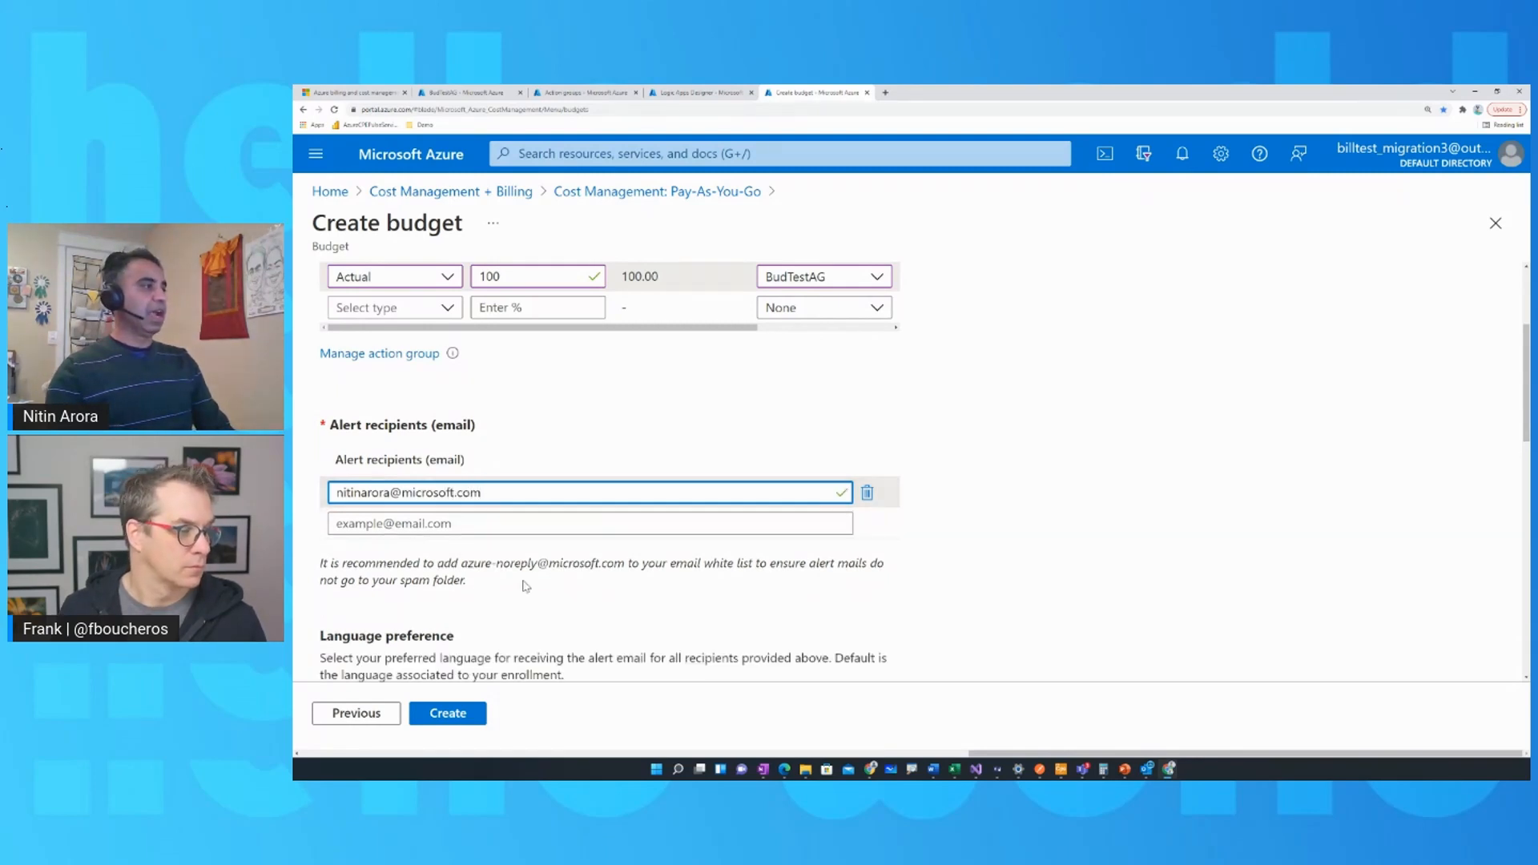
scroll(613, 585, down, 2)
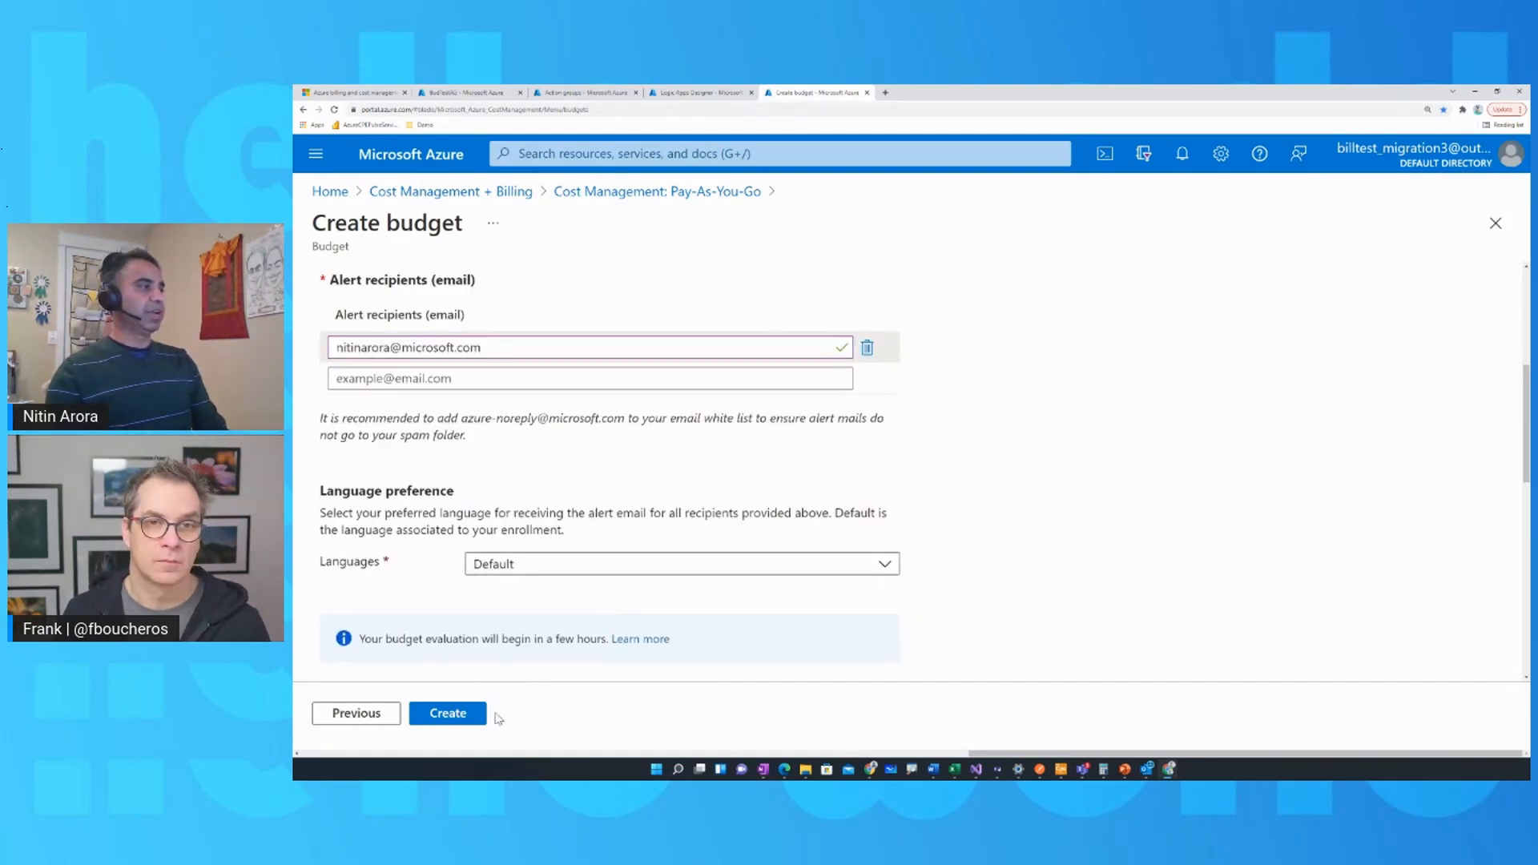
click(464, 714)
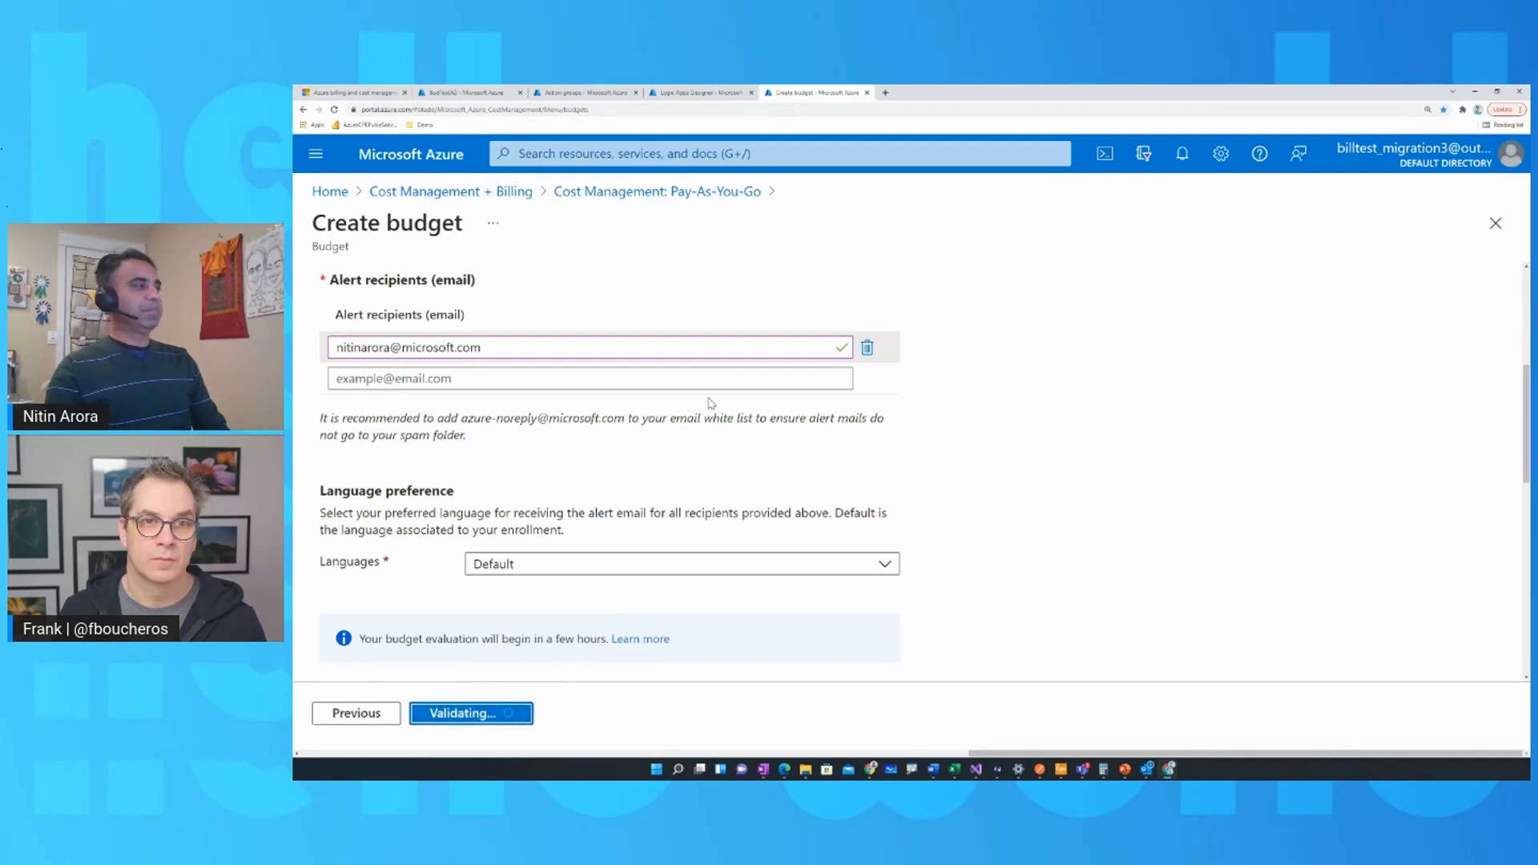